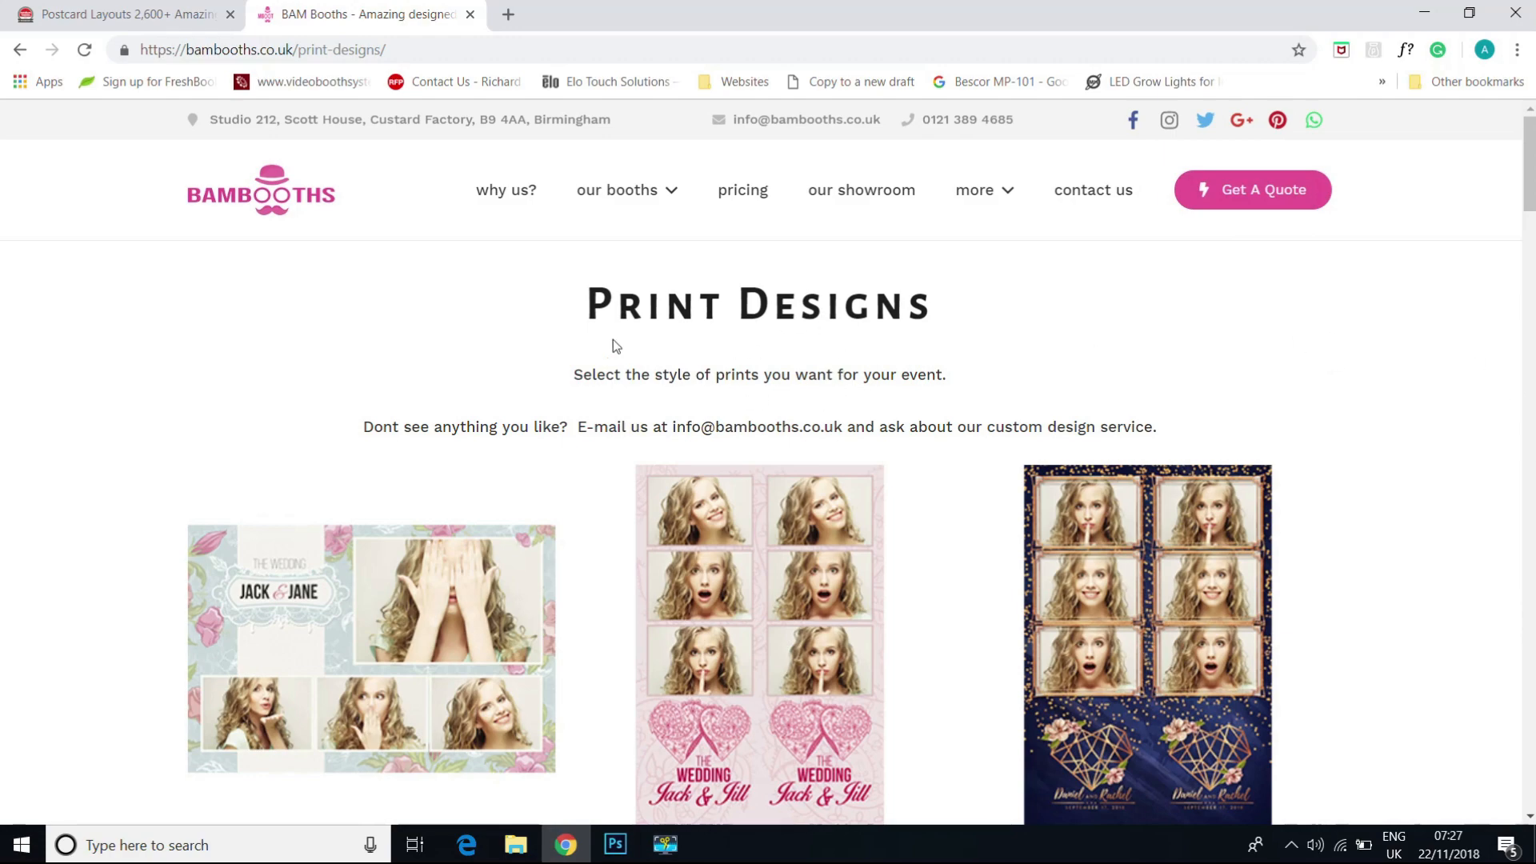
Step: Browse the print designs gallery on the BAM Booths website down to the last designs
{"action": "scroll", "coordinate": [1029, 342], "scroll_direction": "down", "scroll_amount": 1}
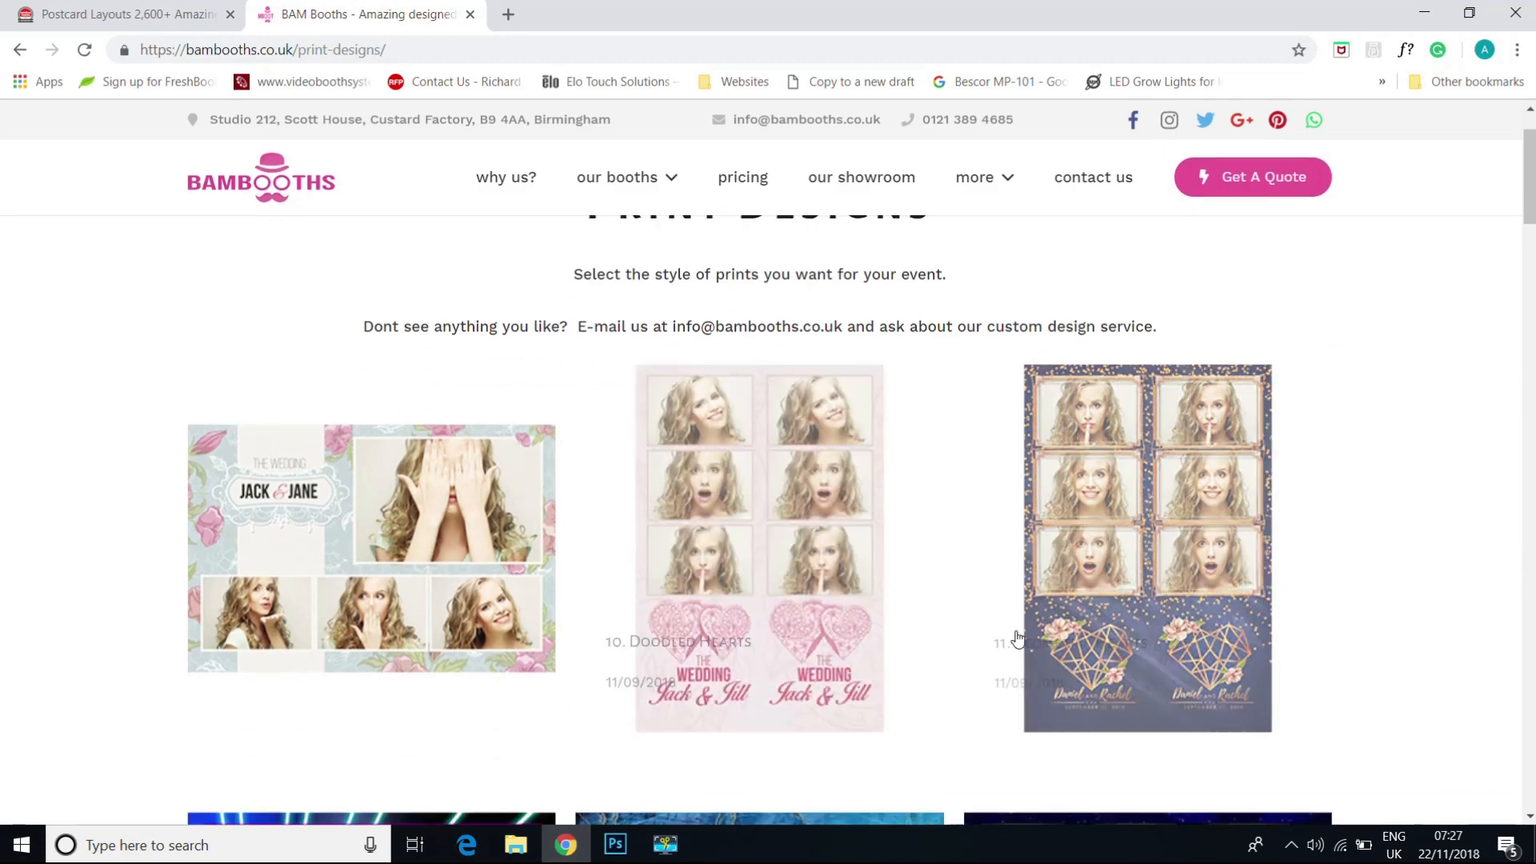
{"action": "scroll", "coordinate": [927, 685], "scroll_direction": "down", "scroll_amount": 4}
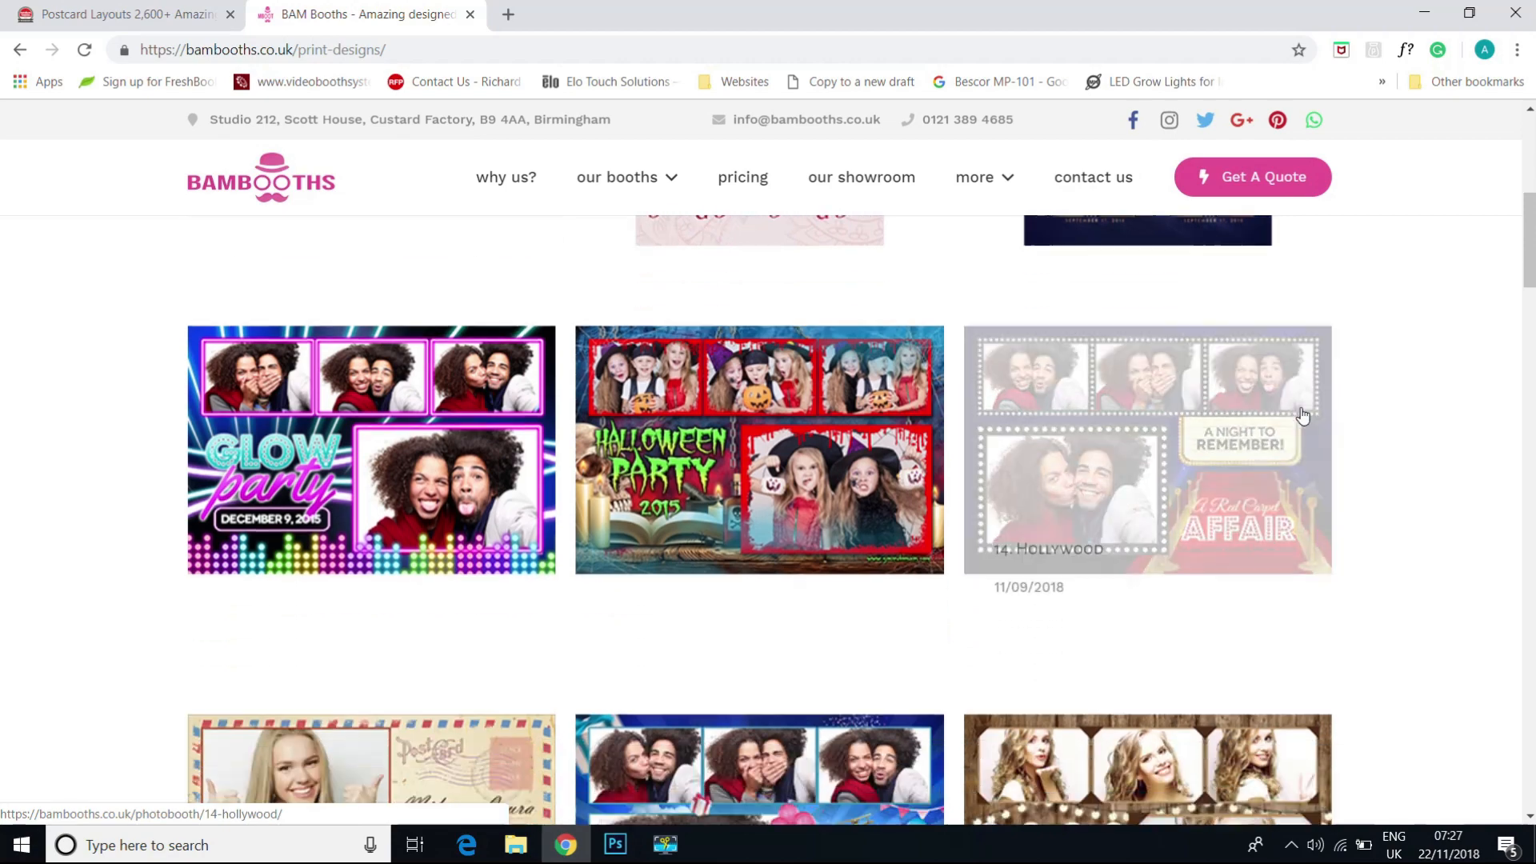
{"action": "scroll", "coordinate": [1303, 412], "scroll_direction": "down", "scroll_amount": 4}
{"action": "scroll", "coordinate": [1302, 414], "scroll_direction": "down", "scroll_amount": 7}
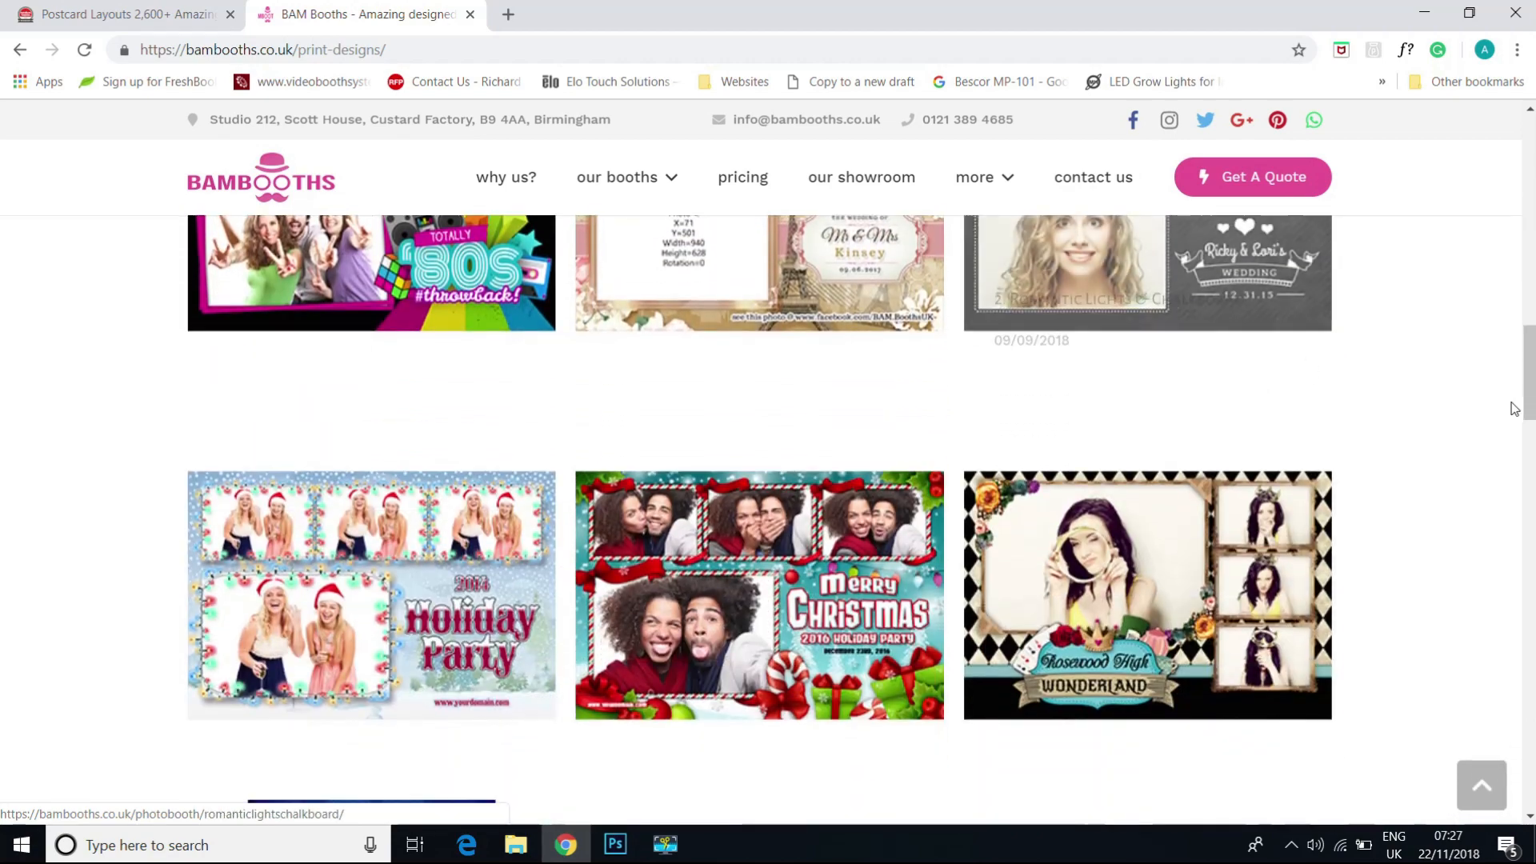
{"action": "left_click_drag", "start_coordinate": [1528, 376], "coordinate": [1511, 605]}
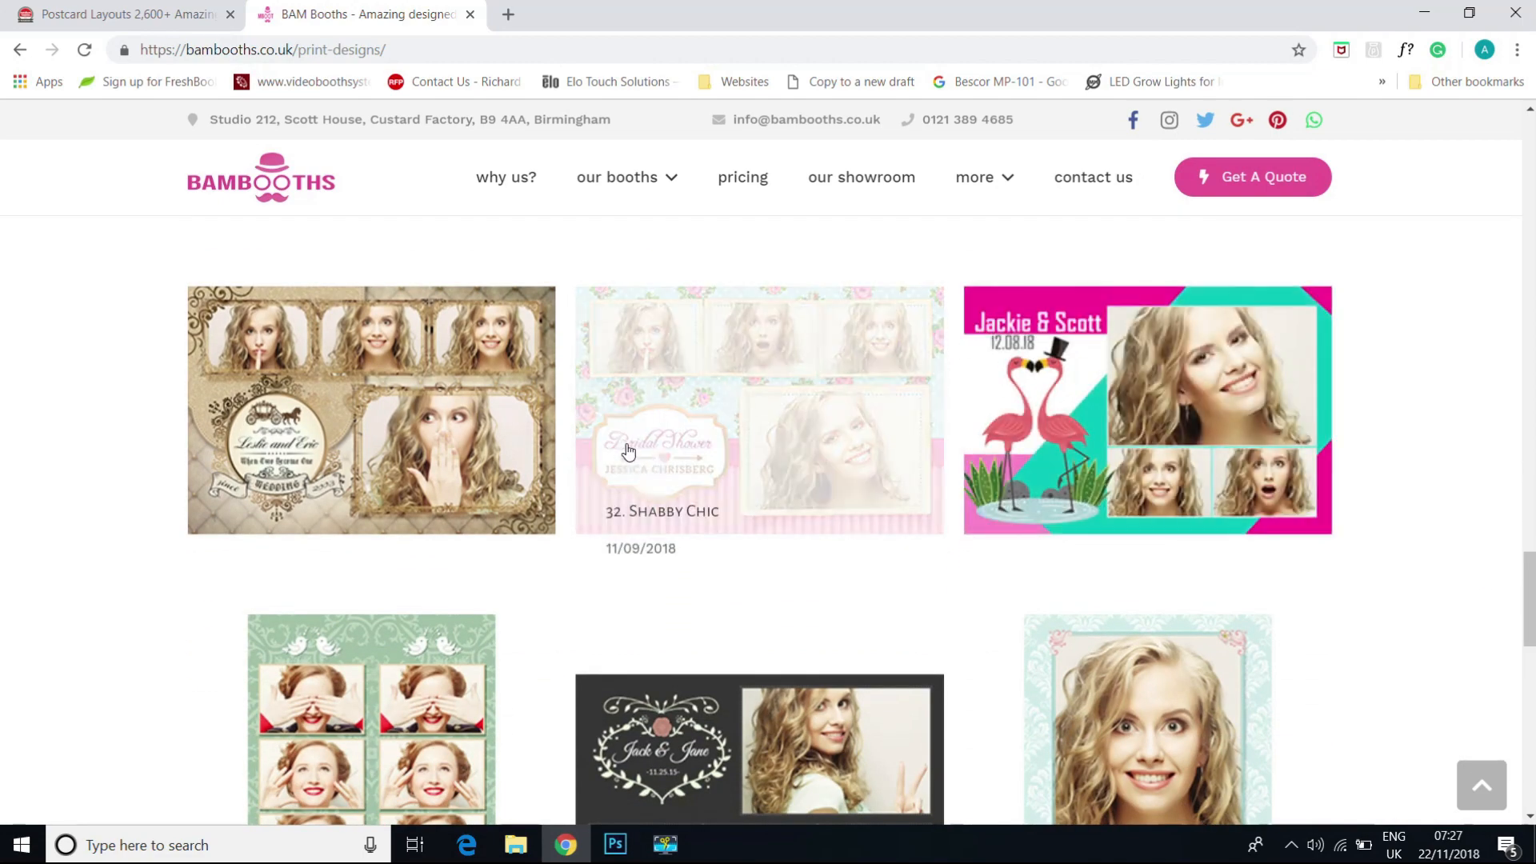
{"action": "scroll", "coordinate": [919, 541], "scroll_direction": "down", "scroll_amount": 5}
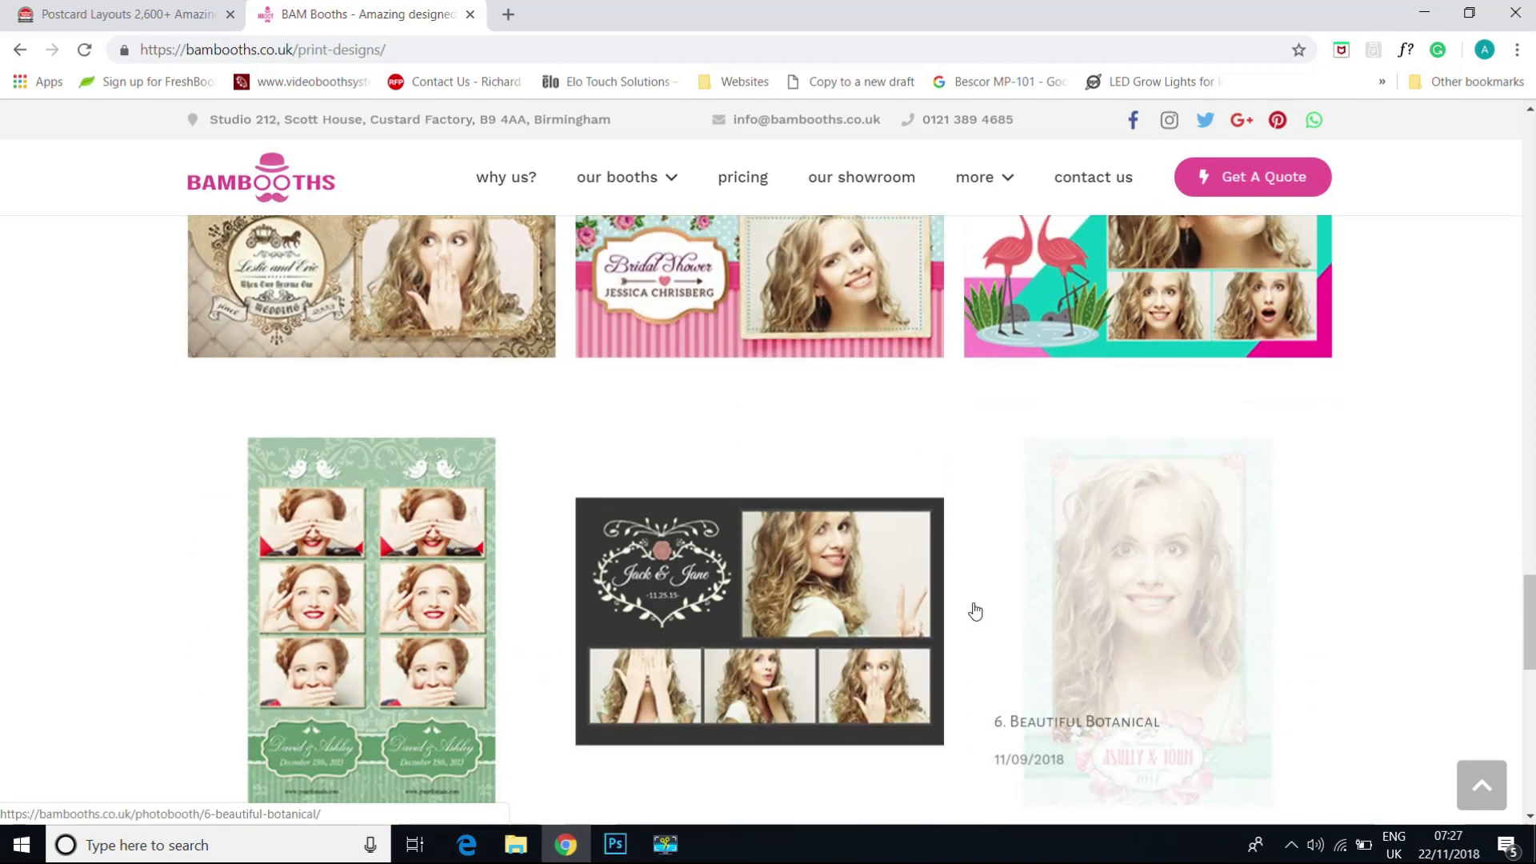
{"action": "scroll", "coordinate": [950, 557], "scroll_direction": "down", "scroll_amount": 5}
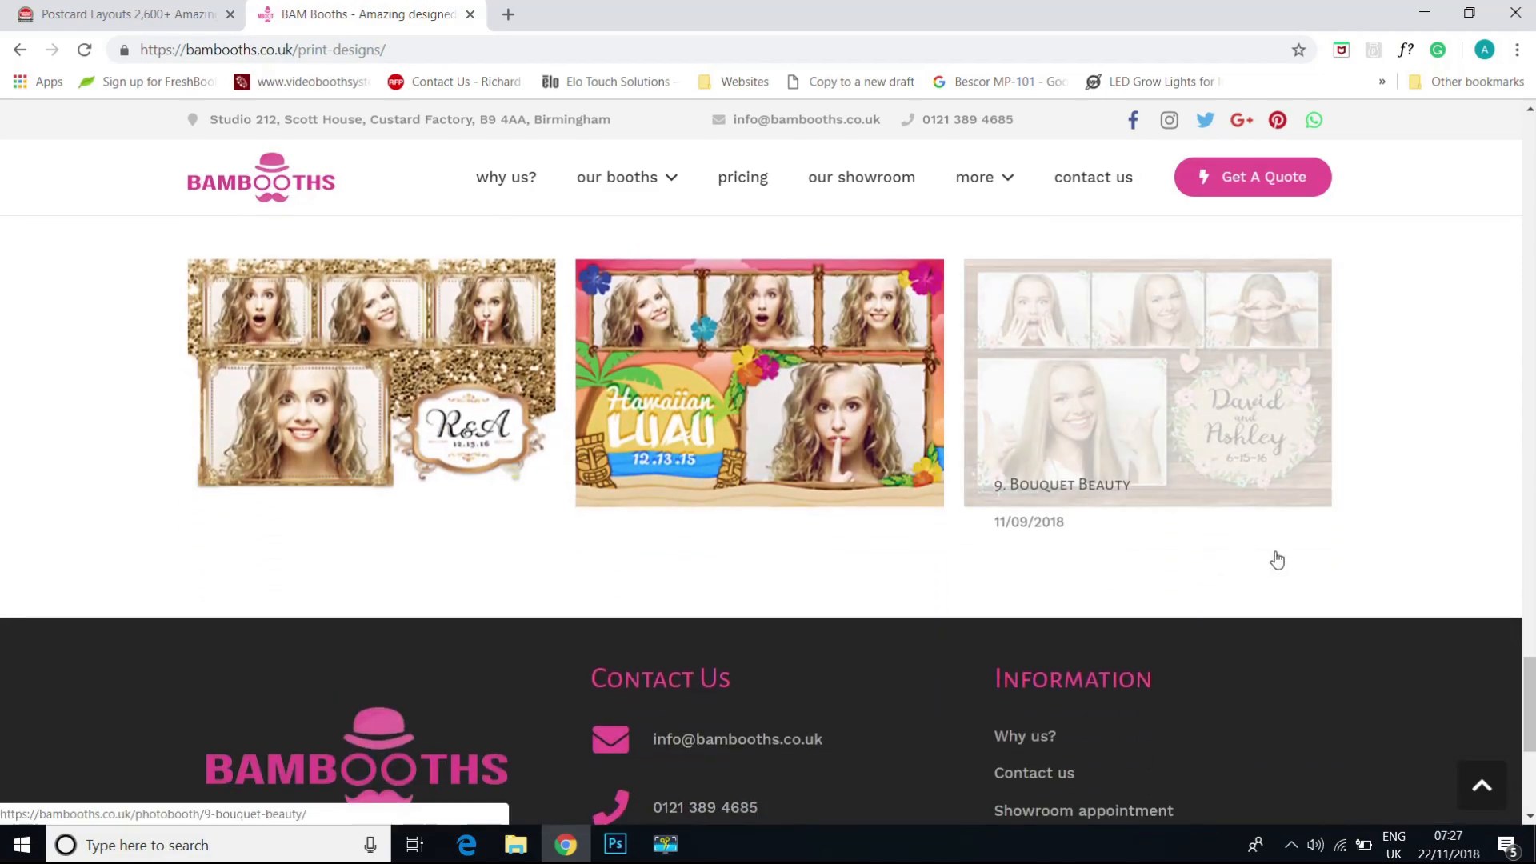
{"action": "scroll", "coordinate": [1234, 581], "scroll_direction": "up", "scroll_amount": 10}
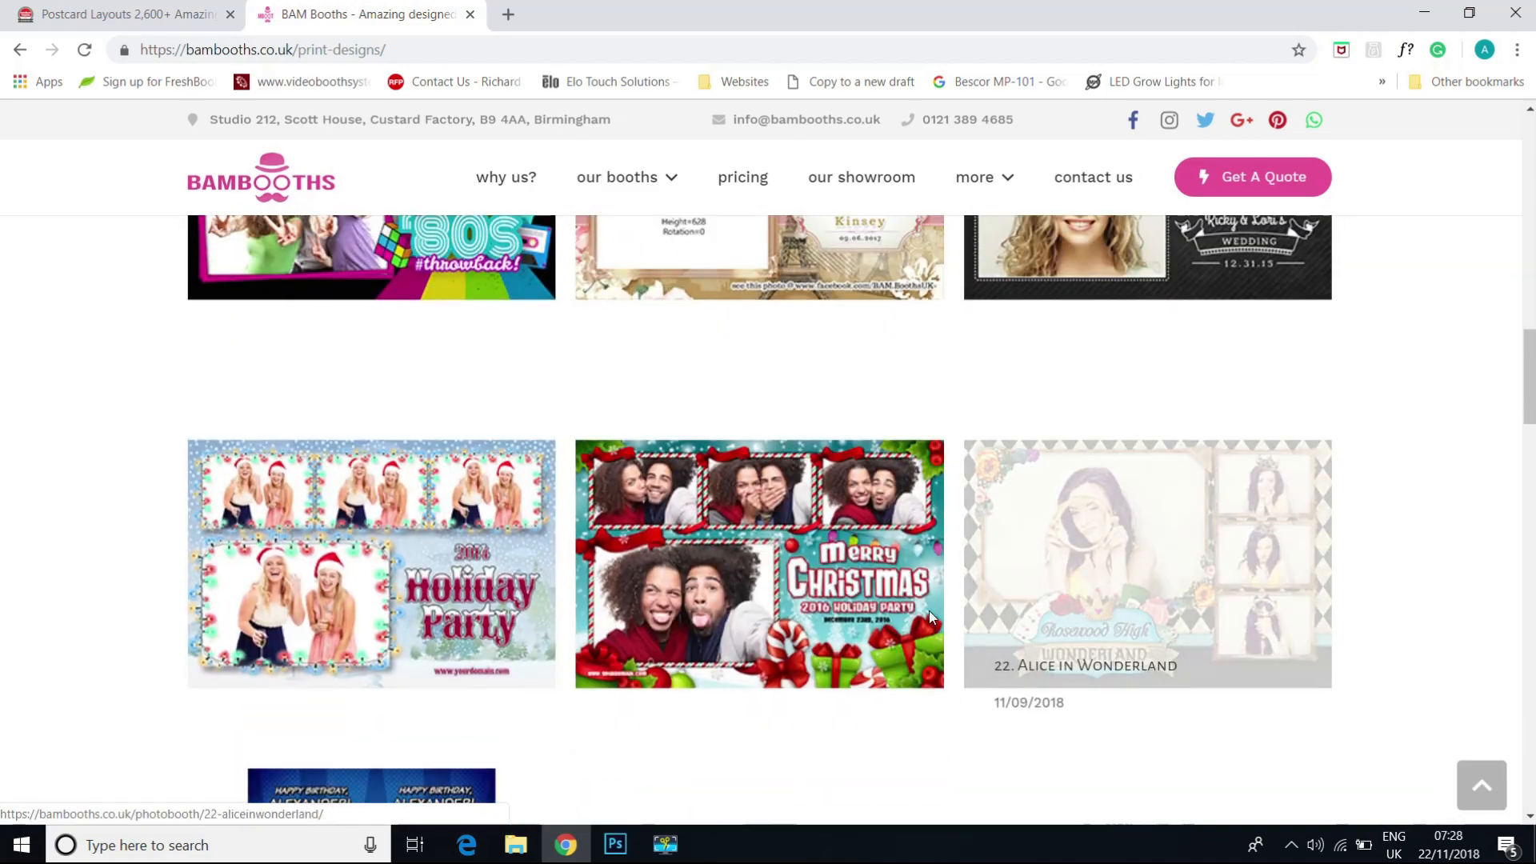
Step: View the details of the Merry Christmas print design, then return to the print designs gallery
{"action": "left_click", "coordinate": [848, 602]}
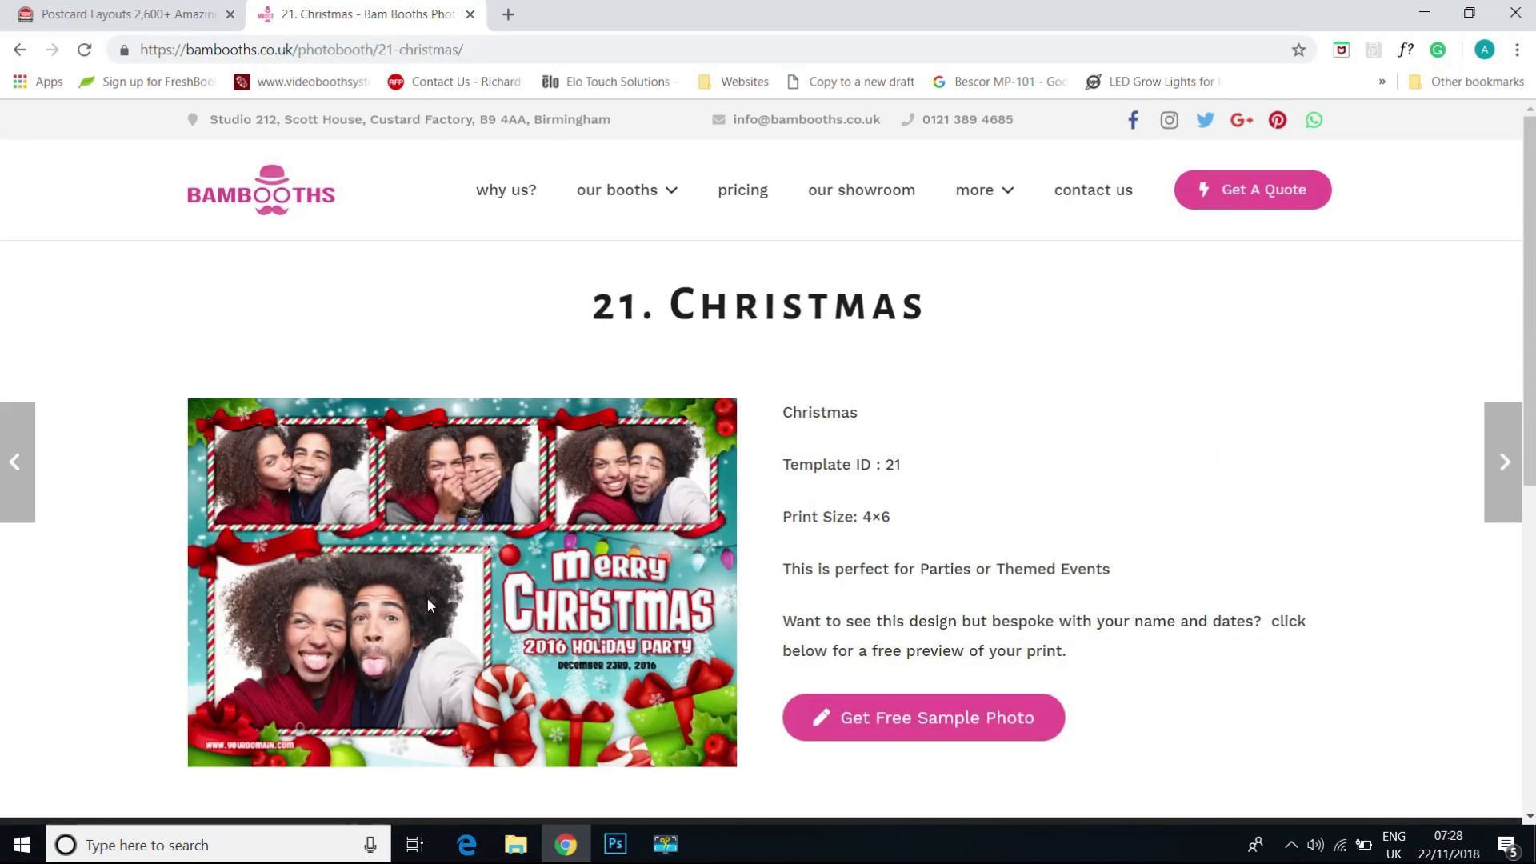
{"action": "scroll", "coordinate": [708, 591], "scroll_direction": "down", "scroll_amount": 3}
{"action": "scroll", "coordinate": [698, 595], "scroll_direction": "up", "scroll_amount": 2}
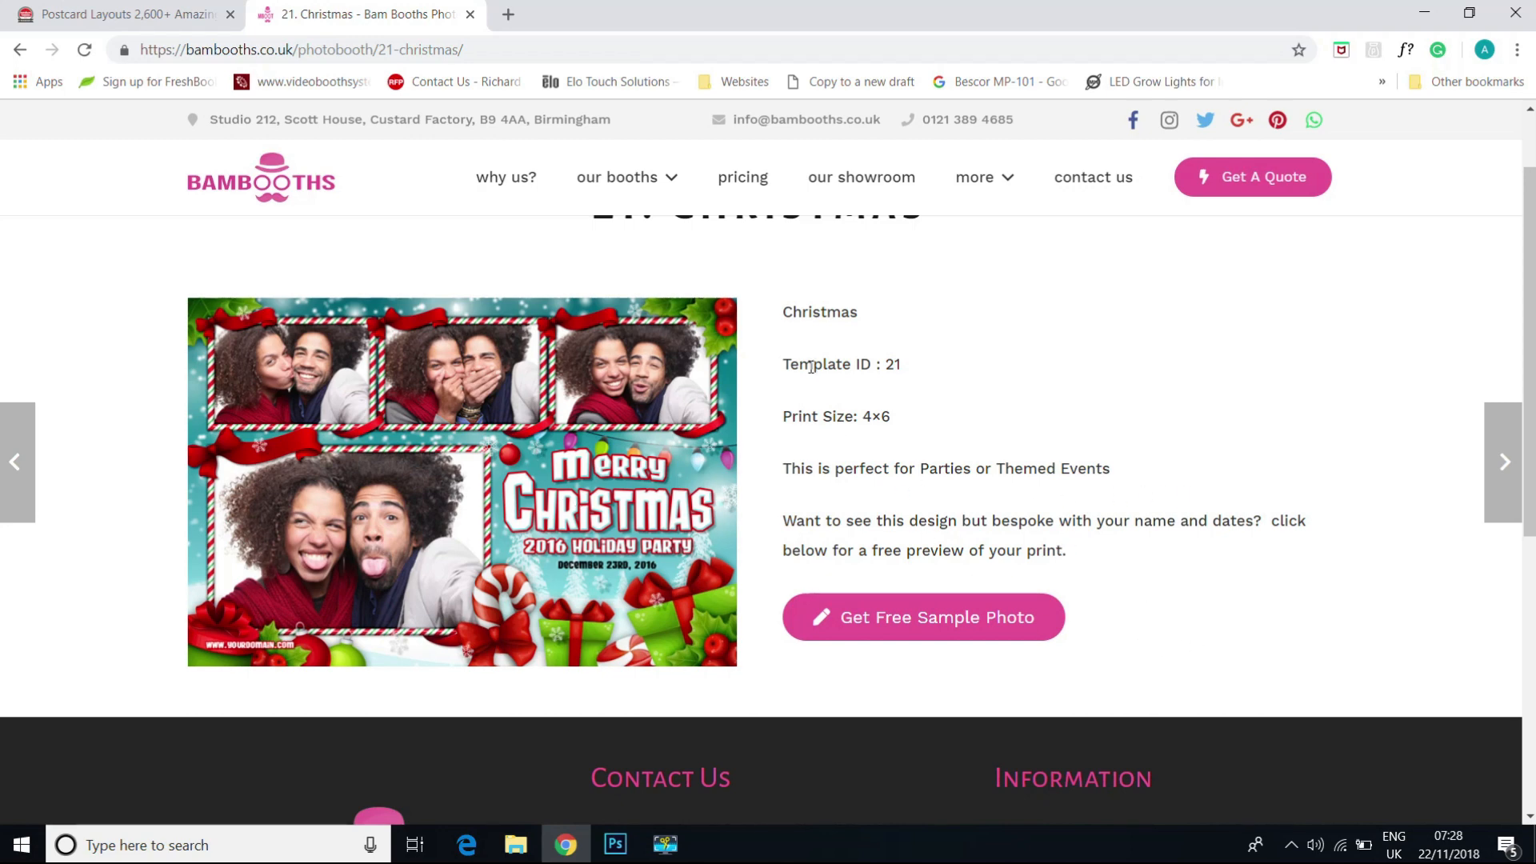
{"action": "scroll", "coordinate": [811, 367], "scroll_direction": "up", "scroll_amount": 2}
{"action": "left_click", "coordinate": [18, 49]}
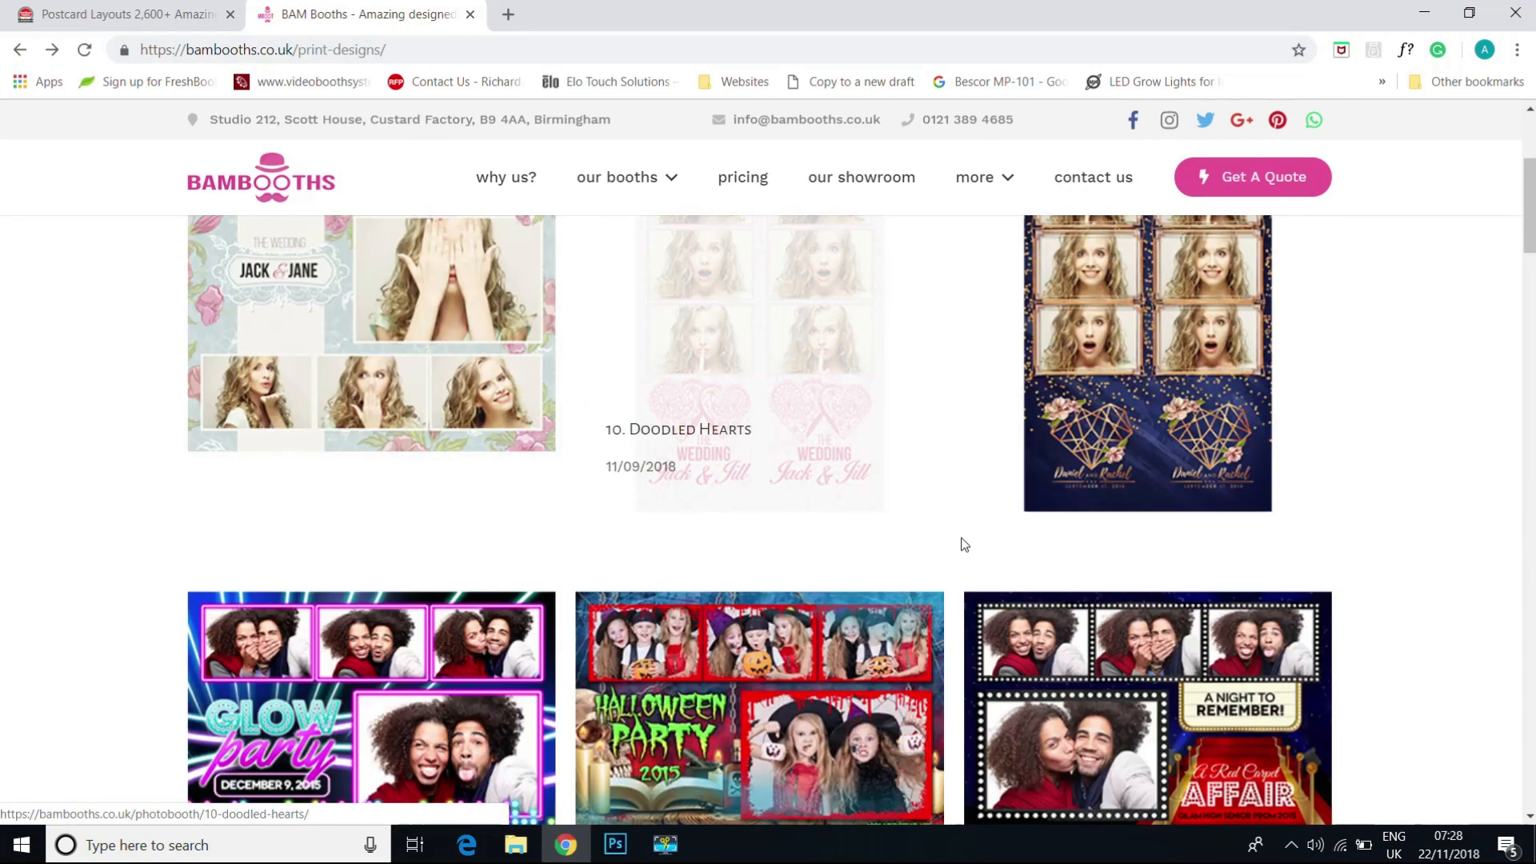
Step: Switch to the PhotoBooth Templates site, open its home page and look over the template formats and newest templates
{"action": "left_click", "coordinate": [147, 9]}
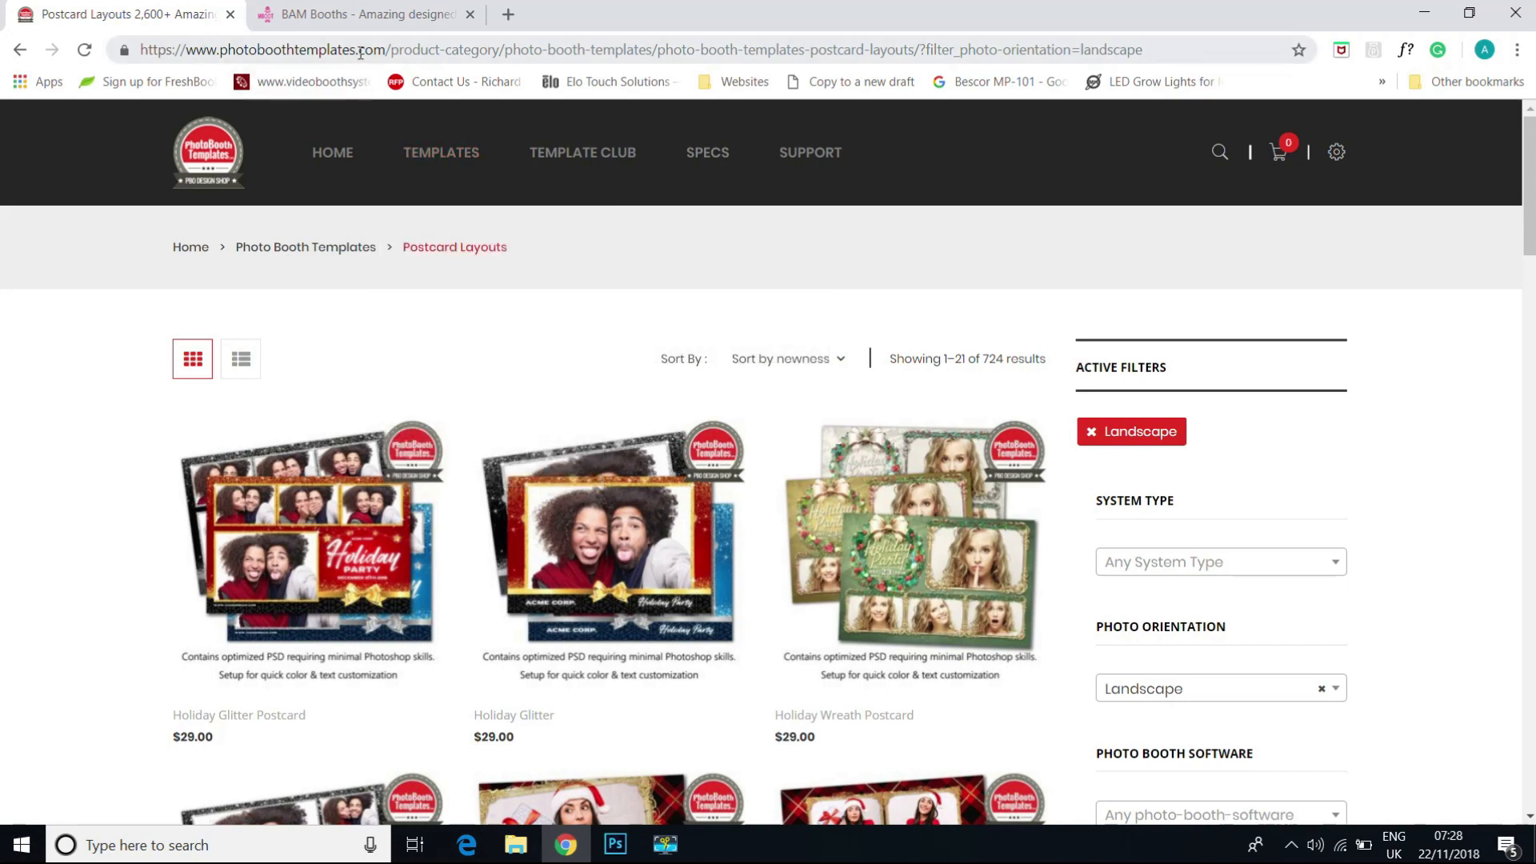
{"action": "left_click", "coordinate": [208, 153]}
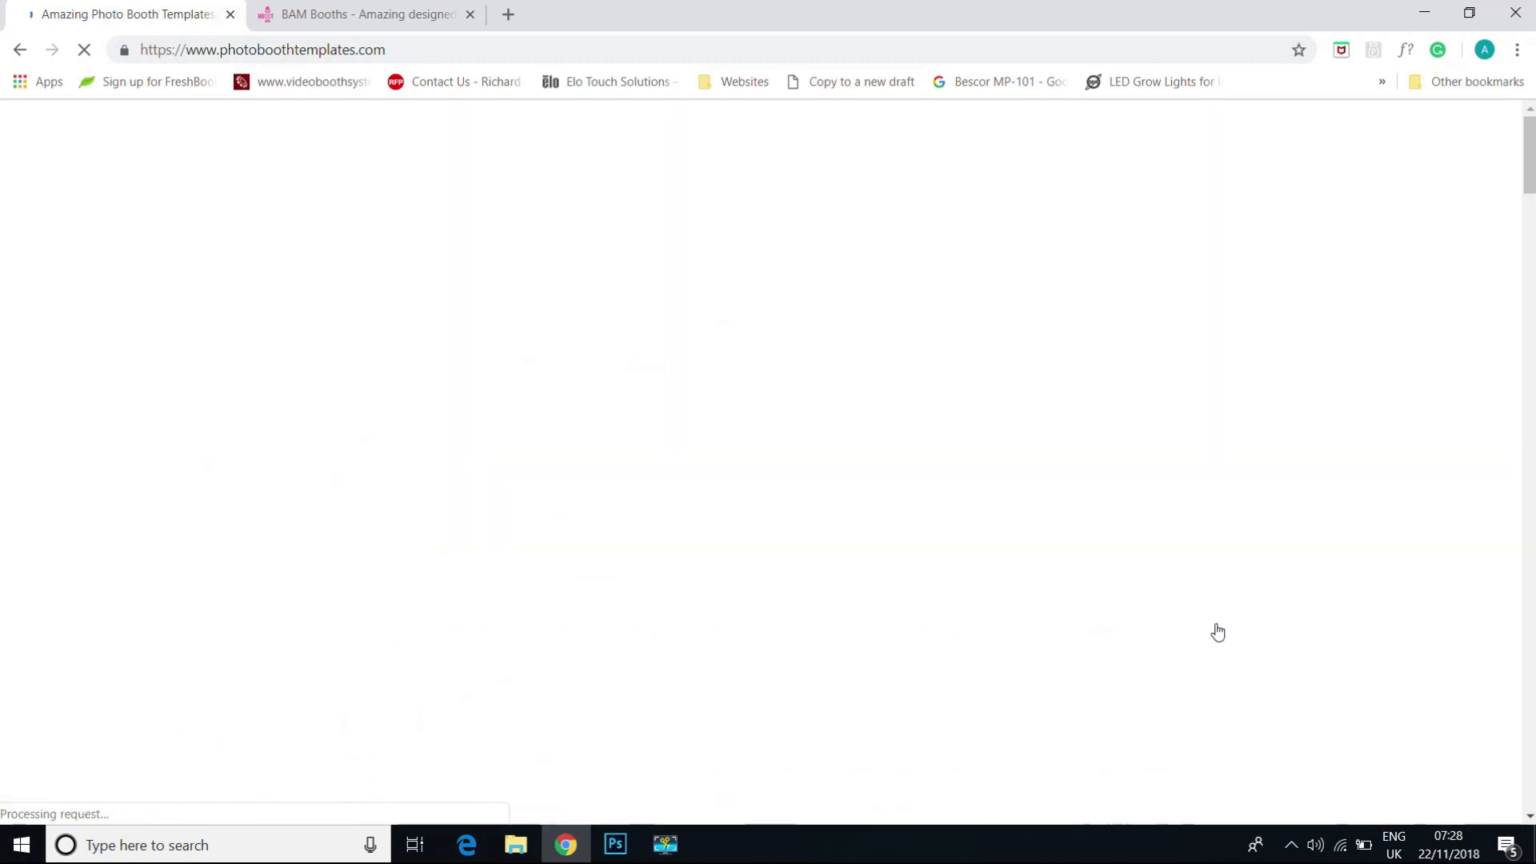
{"action": "scroll", "coordinate": [980, 388], "scroll_direction": "down", "scroll_amount": 10}
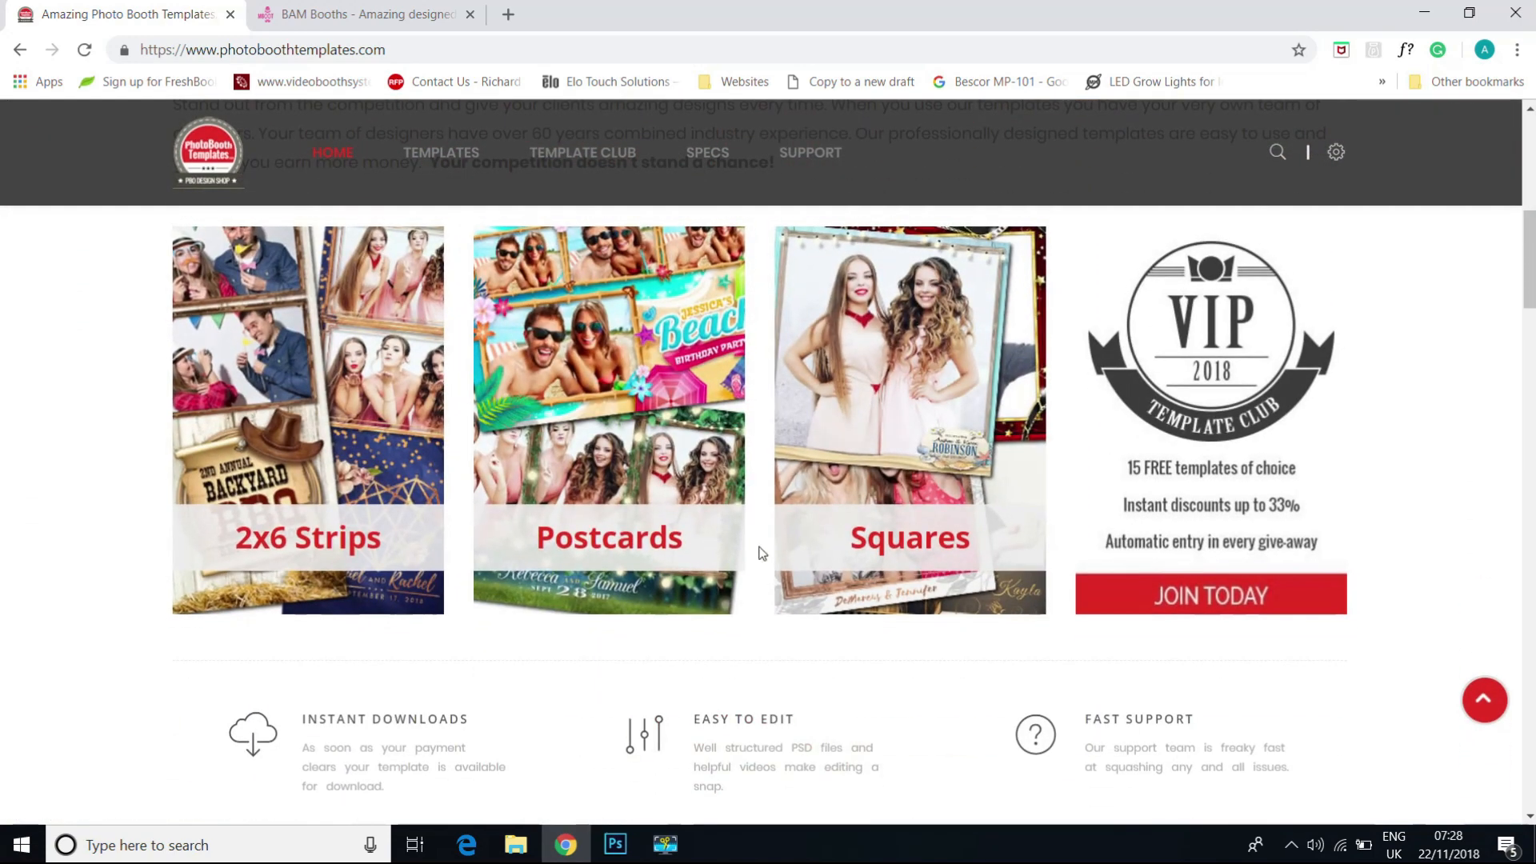
{"action": "scroll", "coordinate": [1021, 641], "scroll_direction": "down", "scroll_amount": 5}
{"action": "scroll", "coordinate": [1169, 497], "scroll_direction": "down", "scroll_amount": 5}
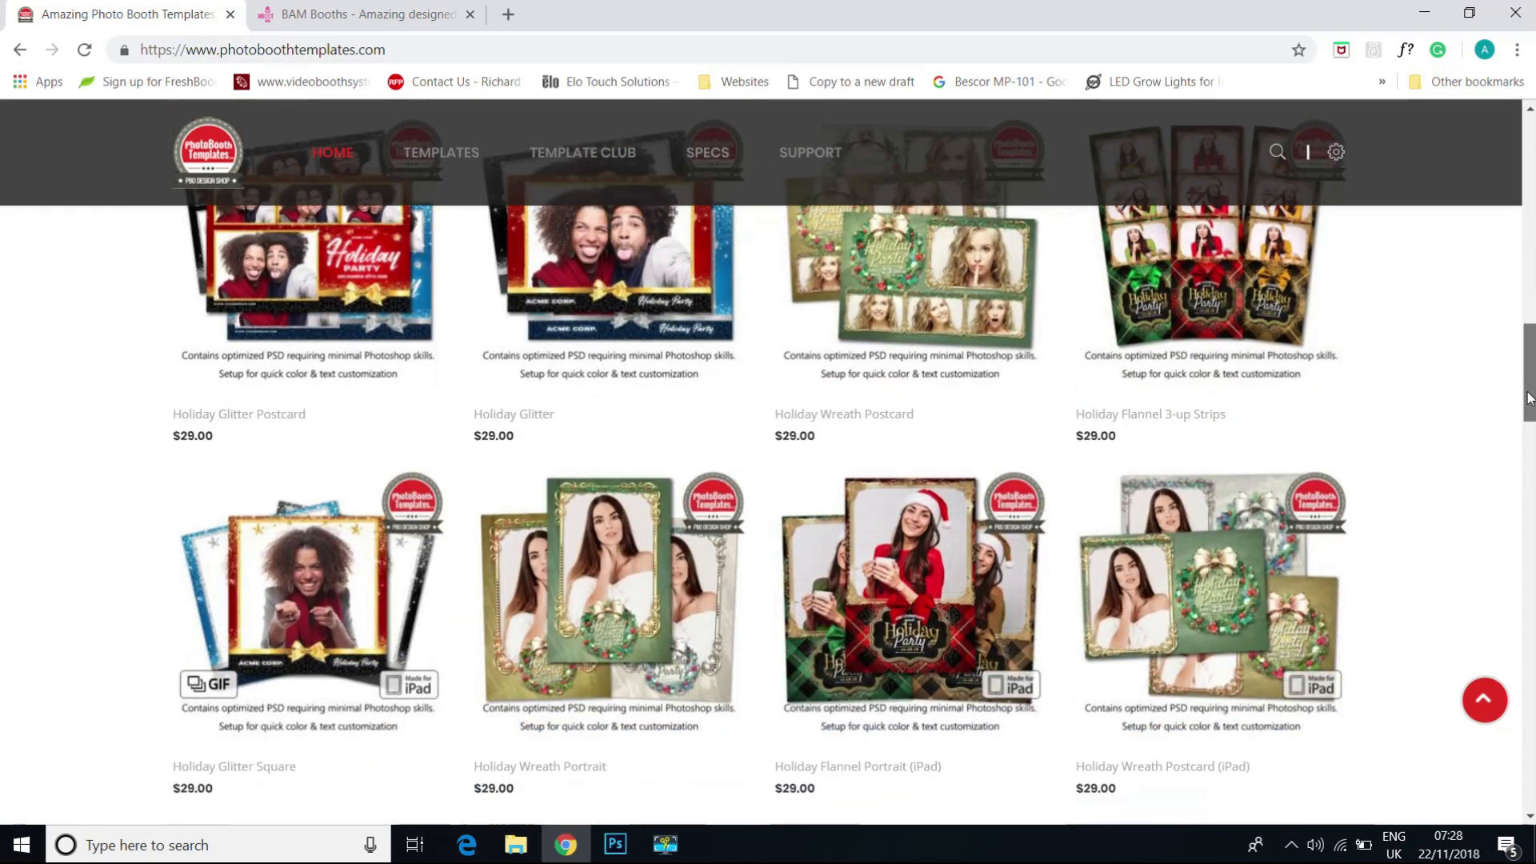
{"action": "left_click_drag", "start_coordinate": [1528, 398], "coordinate": [1523, 273]}
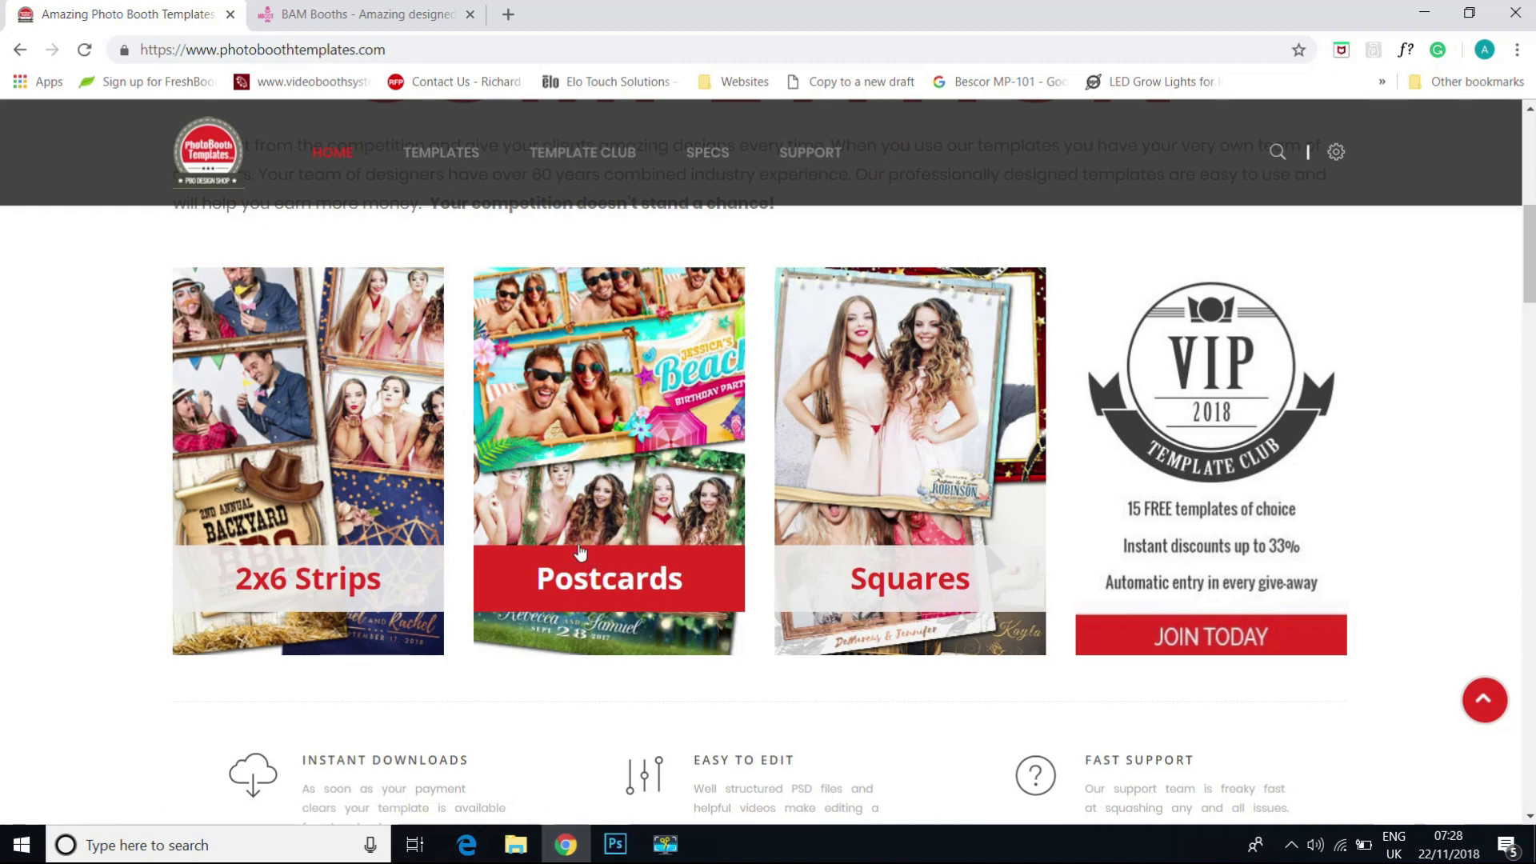
Step: Open the Postcards template category and filter the layouts by Landscape photo orientation
{"action": "left_click", "coordinate": [619, 512]}
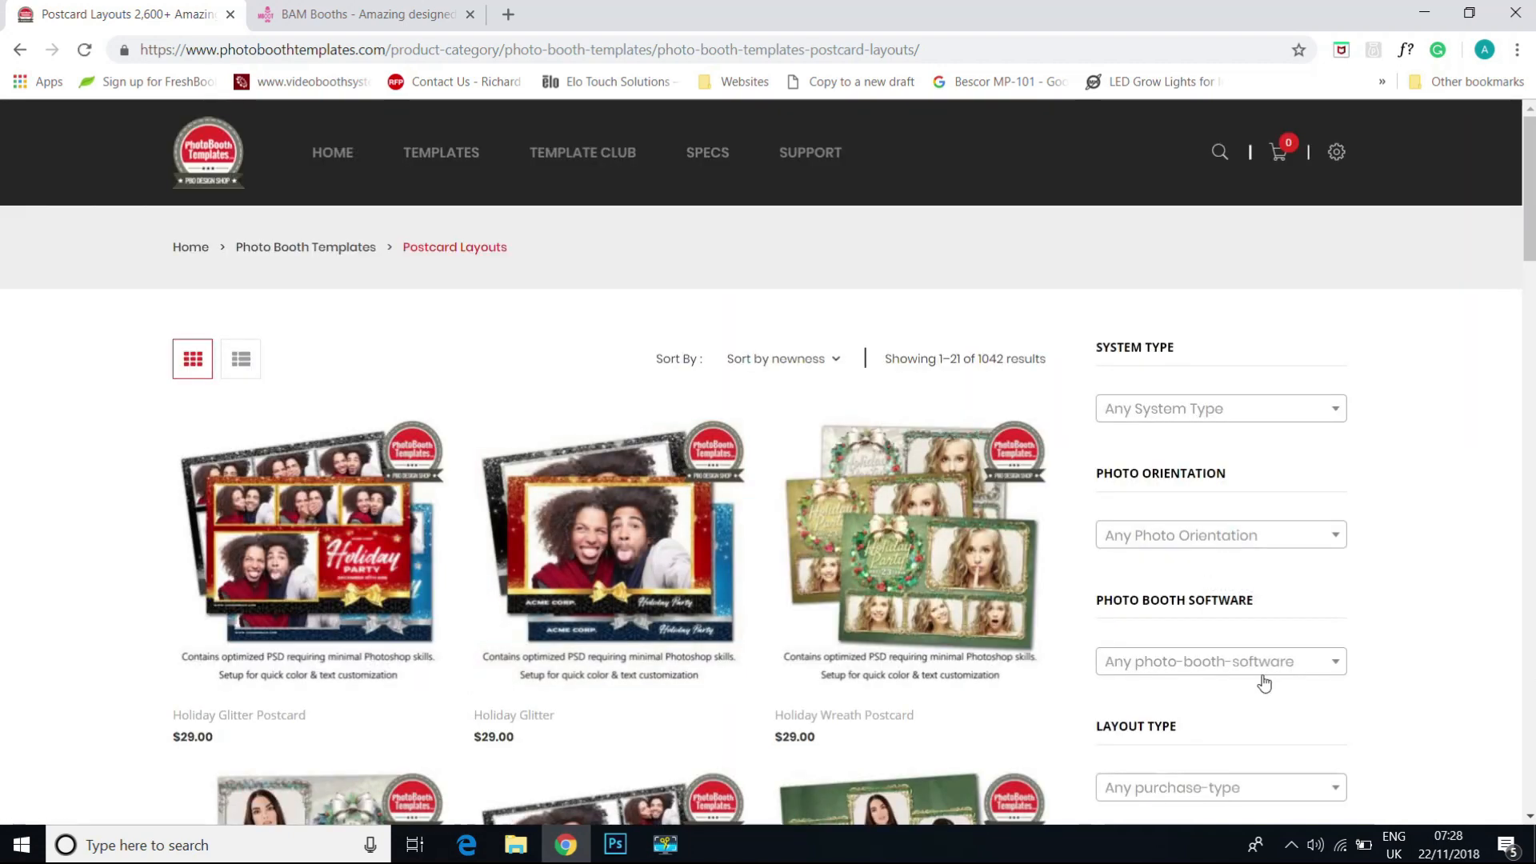
{"action": "left_click", "coordinate": [1246, 792]}
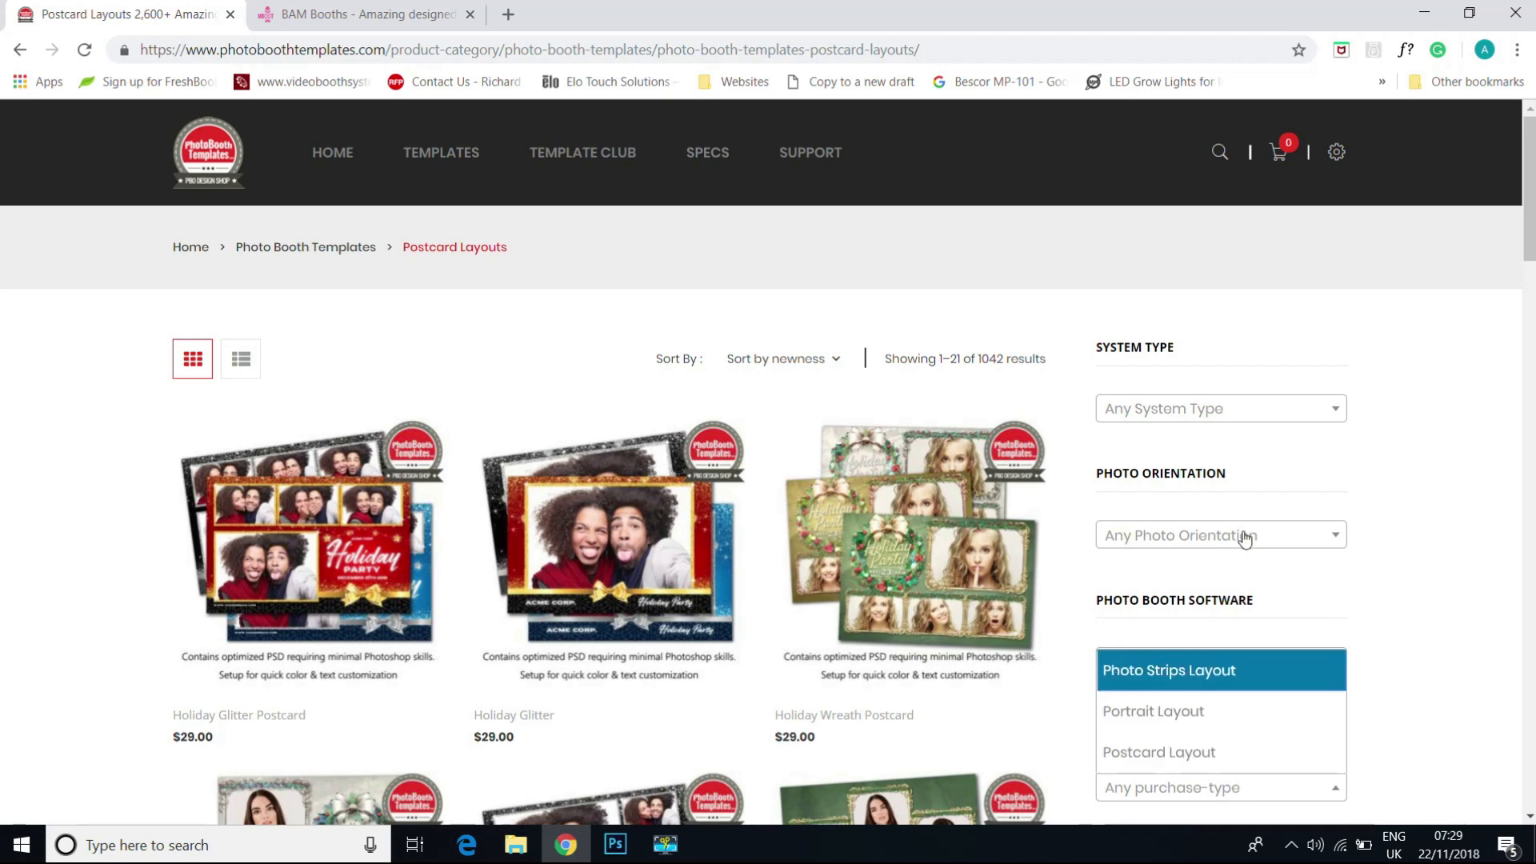
{"action": "left_click", "coordinate": [1272, 518]}
{"action": "left_click", "coordinate": [1272, 530]}
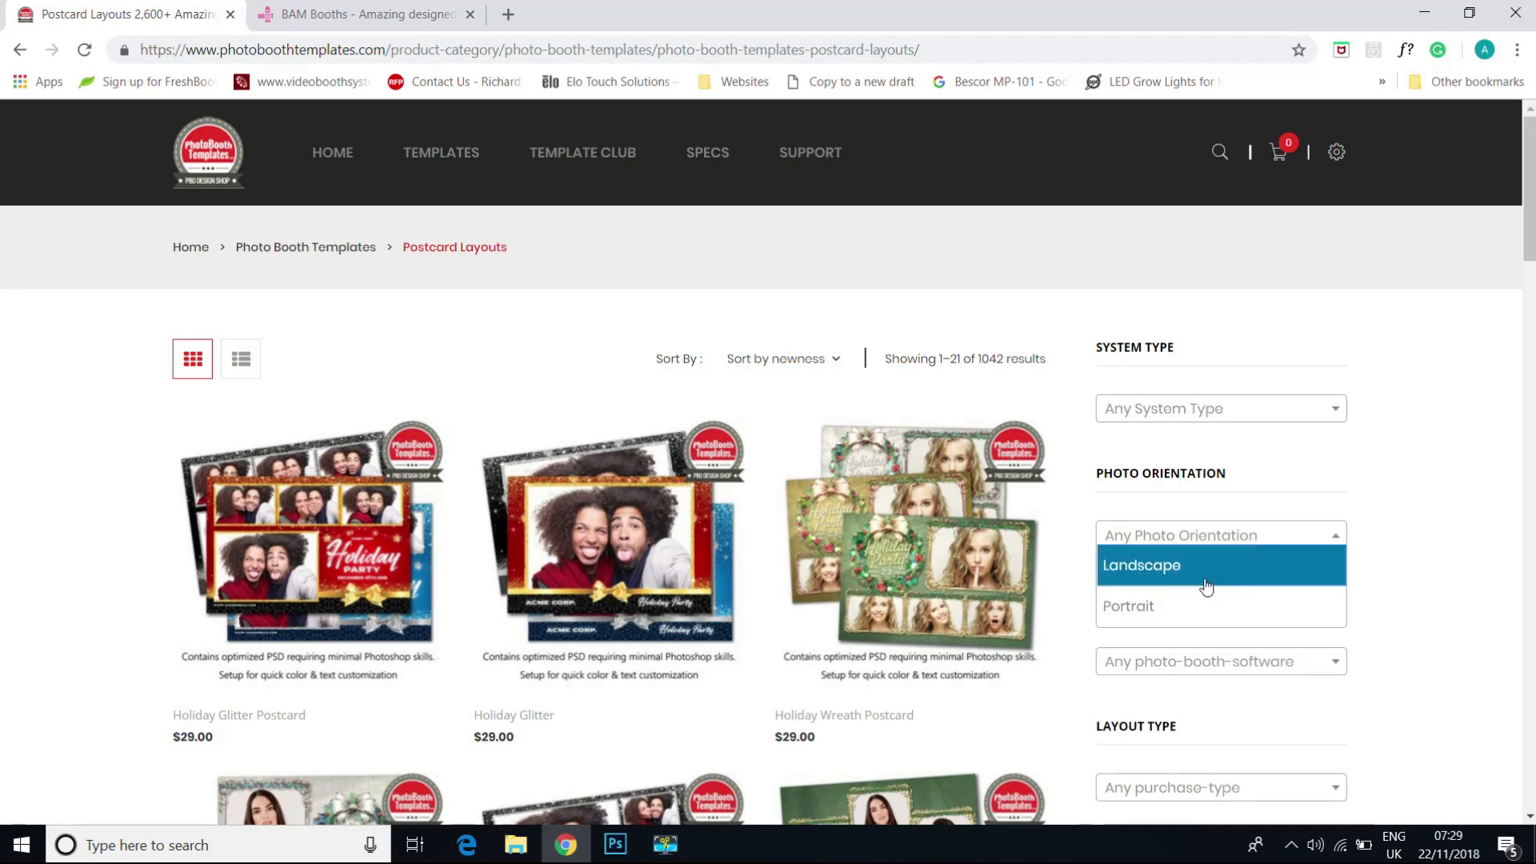
{"action": "left_click", "coordinate": [1165, 566]}
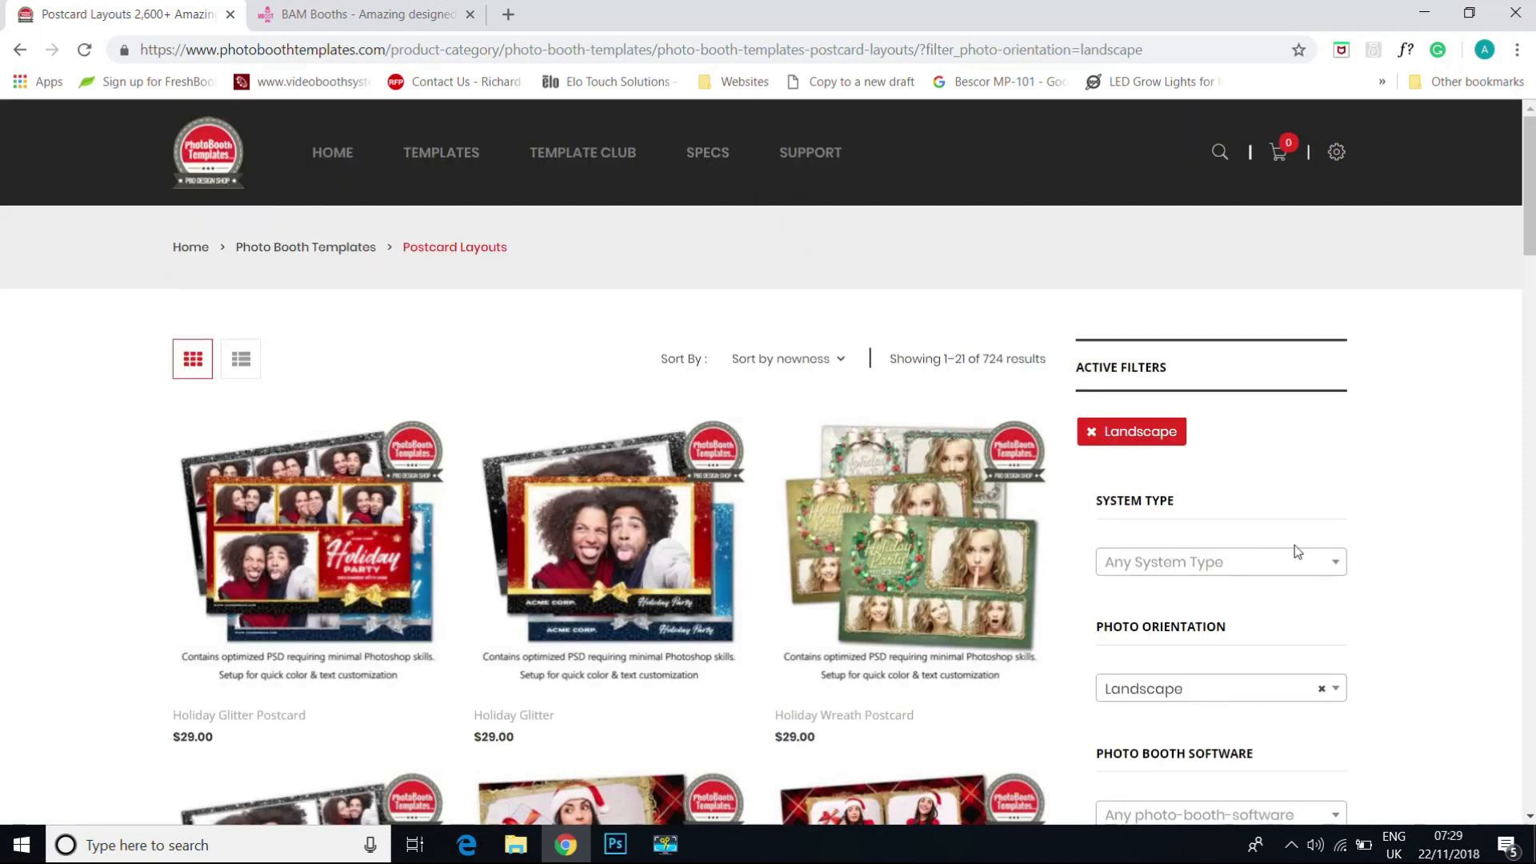
Step: Look through the landscape postcard templates and open the purchase options of the Double Happiness Christmas Postcard
{"action": "scroll", "coordinate": [1297, 551], "scroll_direction": "down", "scroll_amount": 4}
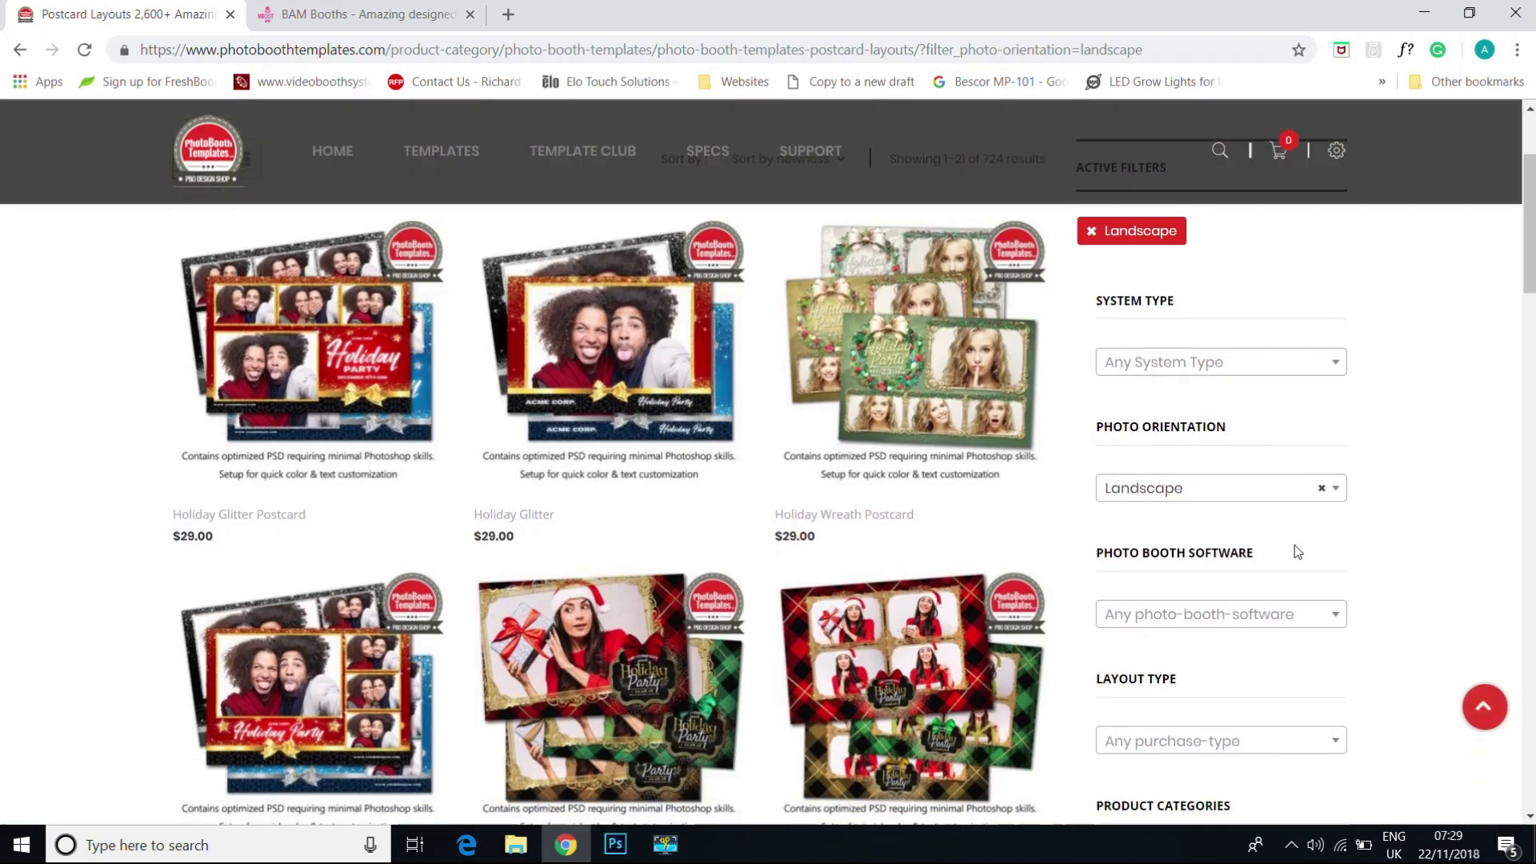
{"action": "scroll", "coordinate": [1294, 550], "scroll_direction": "down", "scroll_amount": 12}
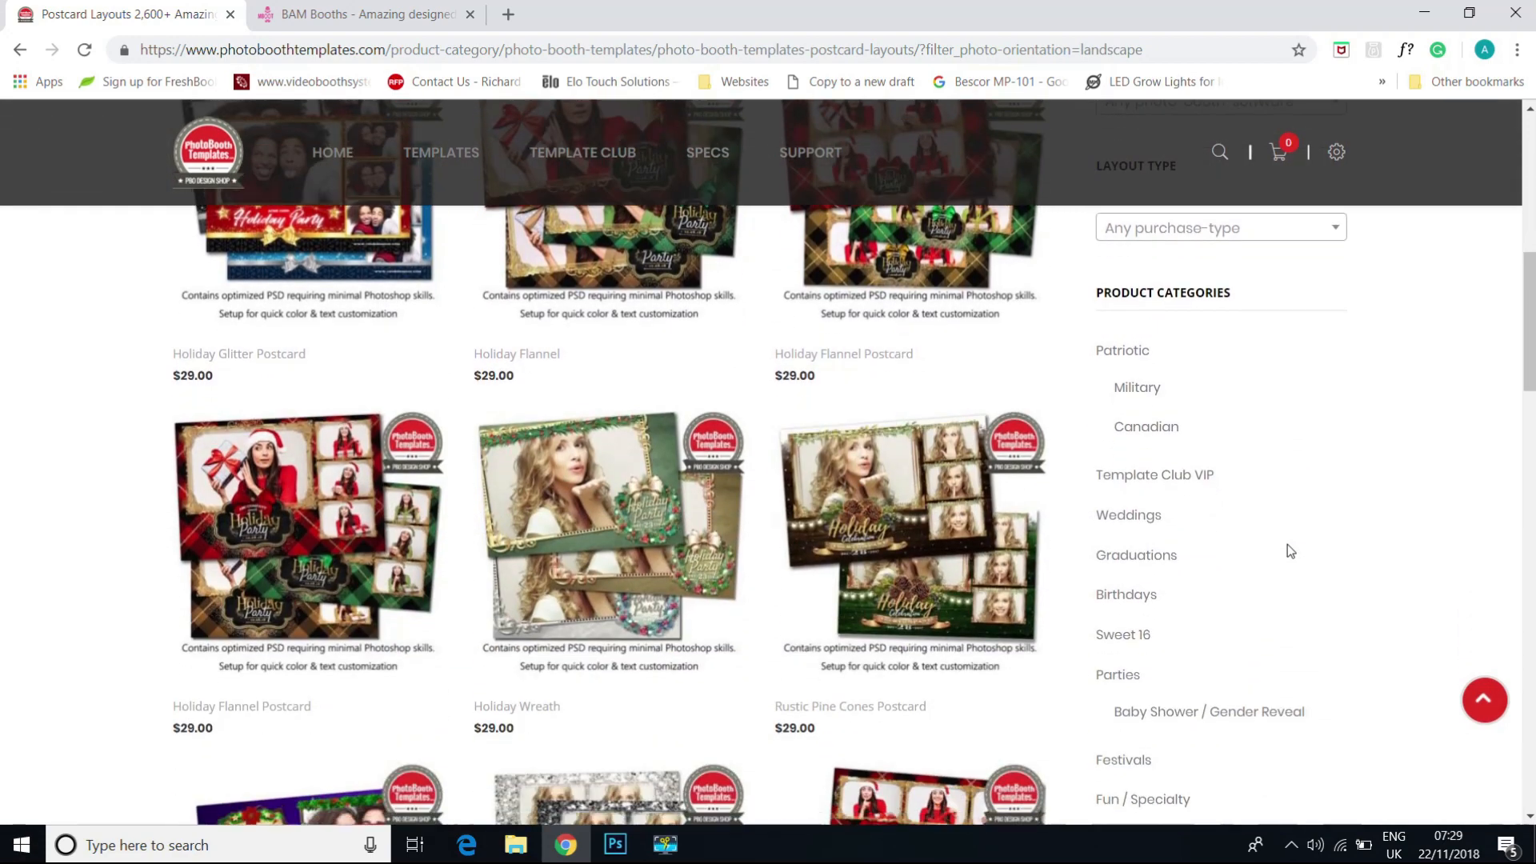
{"action": "scroll", "coordinate": [1288, 550], "scroll_direction": "down", "scroll_amount": 15}
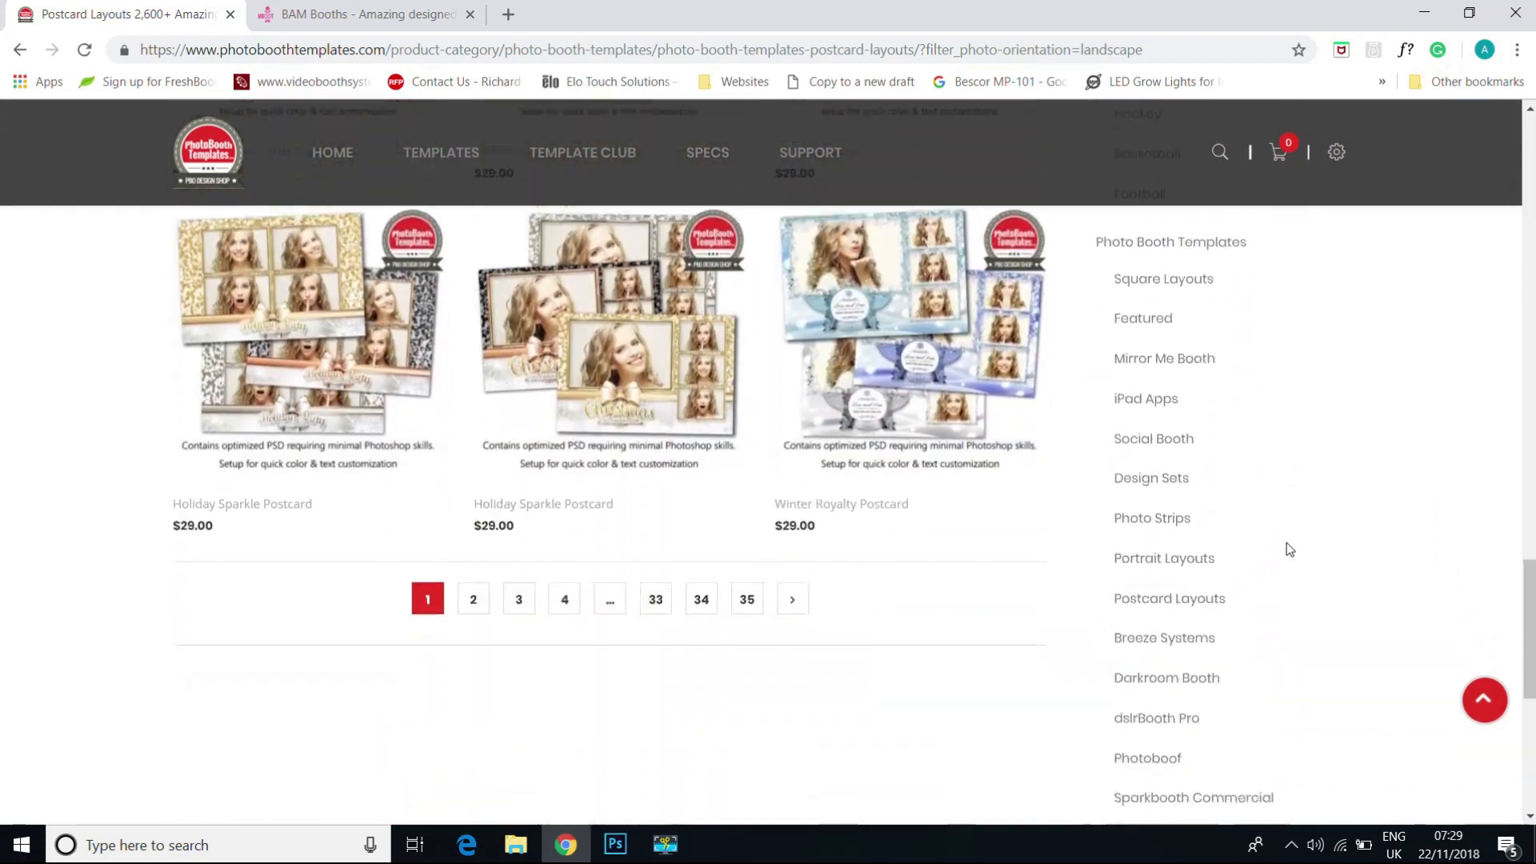
{"action": "scroll", "coordinate": [1286, 542], "scroll_direction": "up", "scroll_amount": 4}
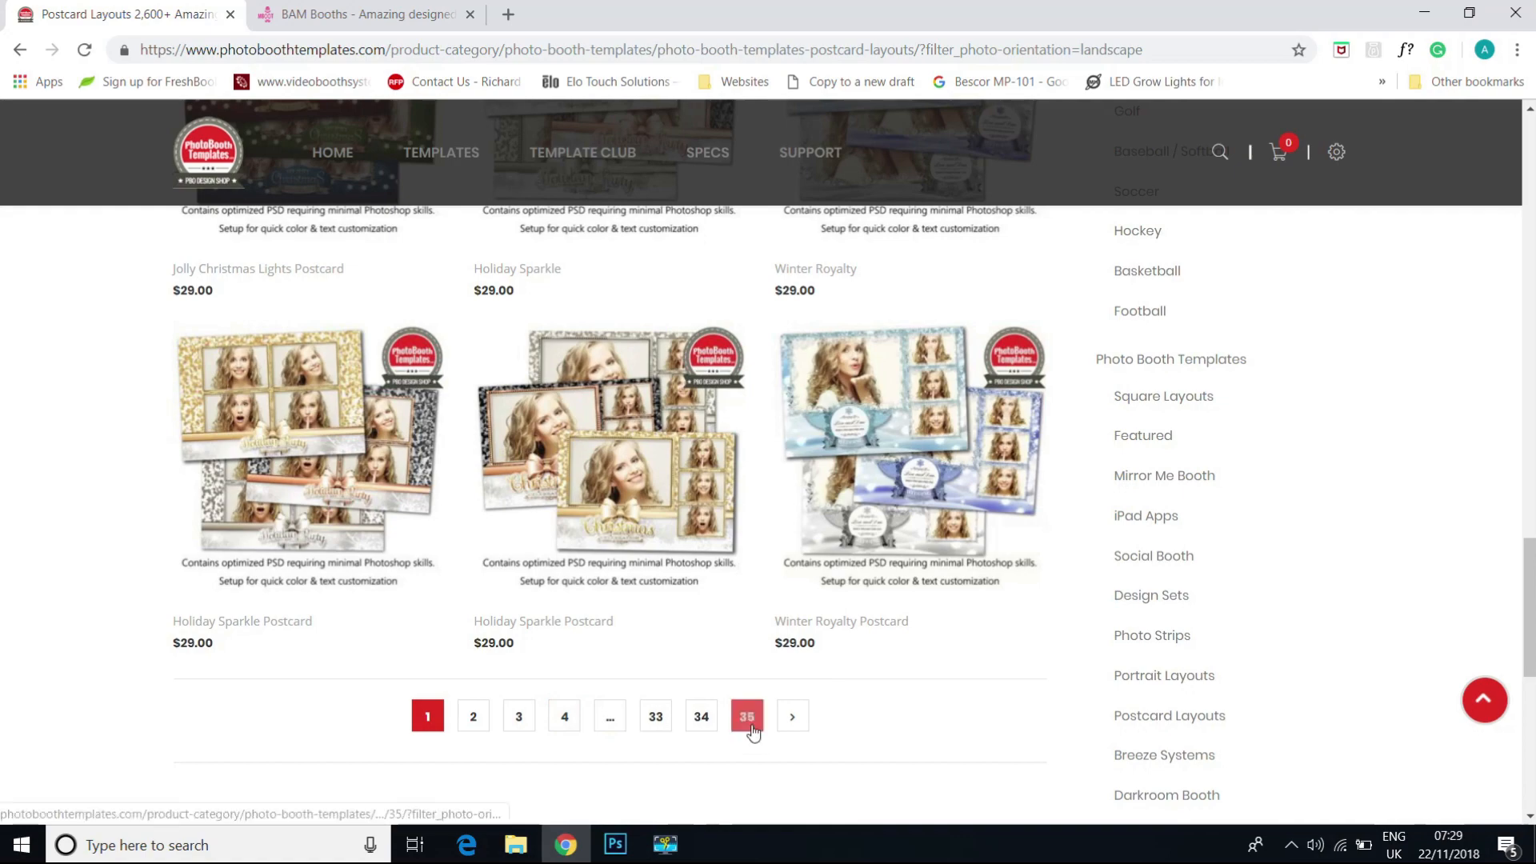
{"action": "scroll", "coordinate": [883, 738], "scroll_direction": "up", "scroll_amount": 11}
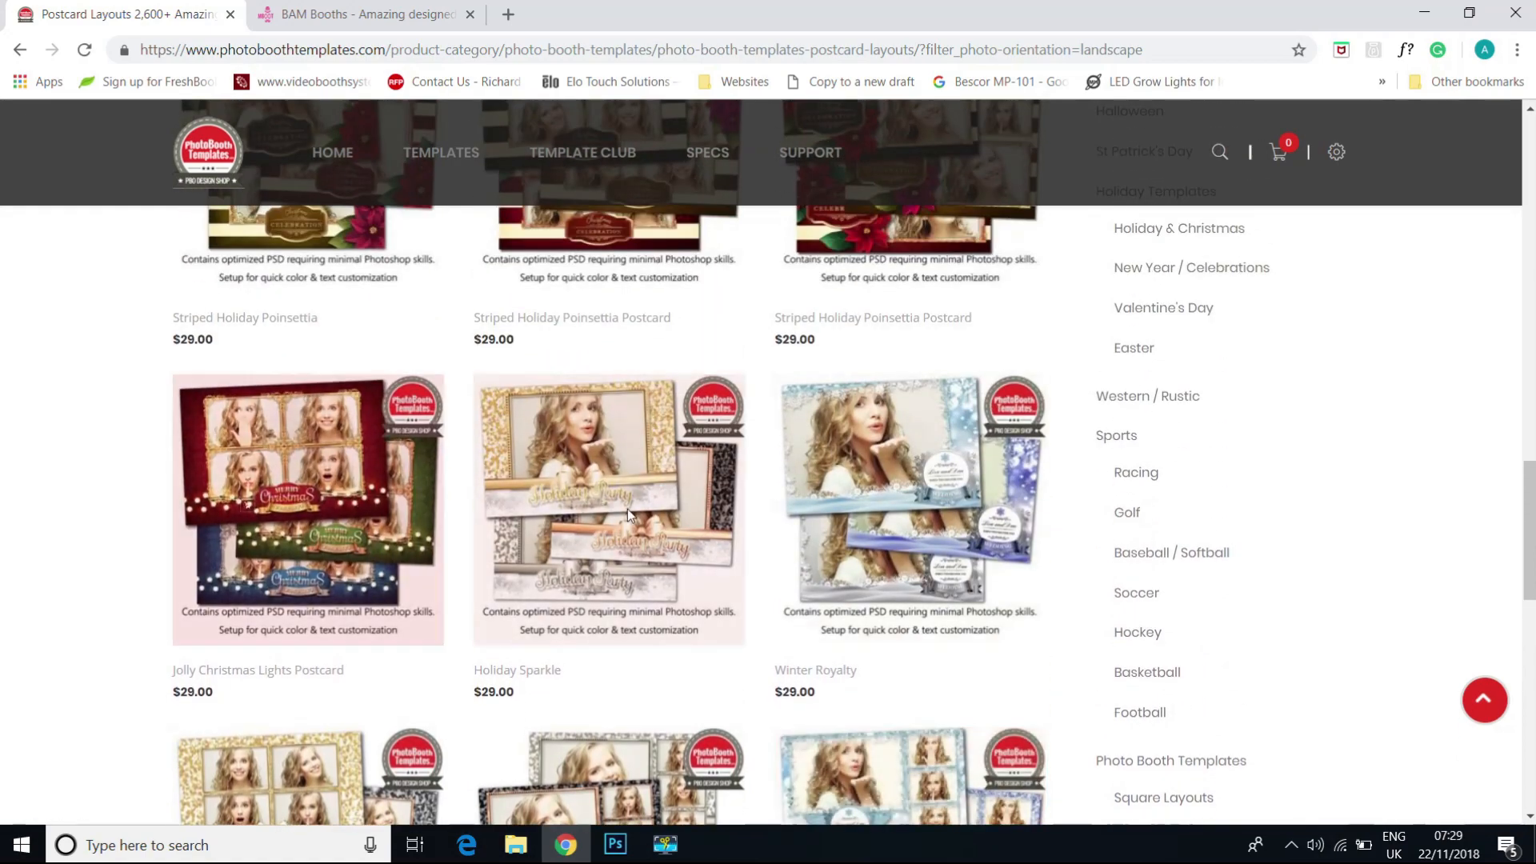
{"action": "scroll", "coordinate": [780, 586], "scroll_direction": "up", "scroll_amount": 1}
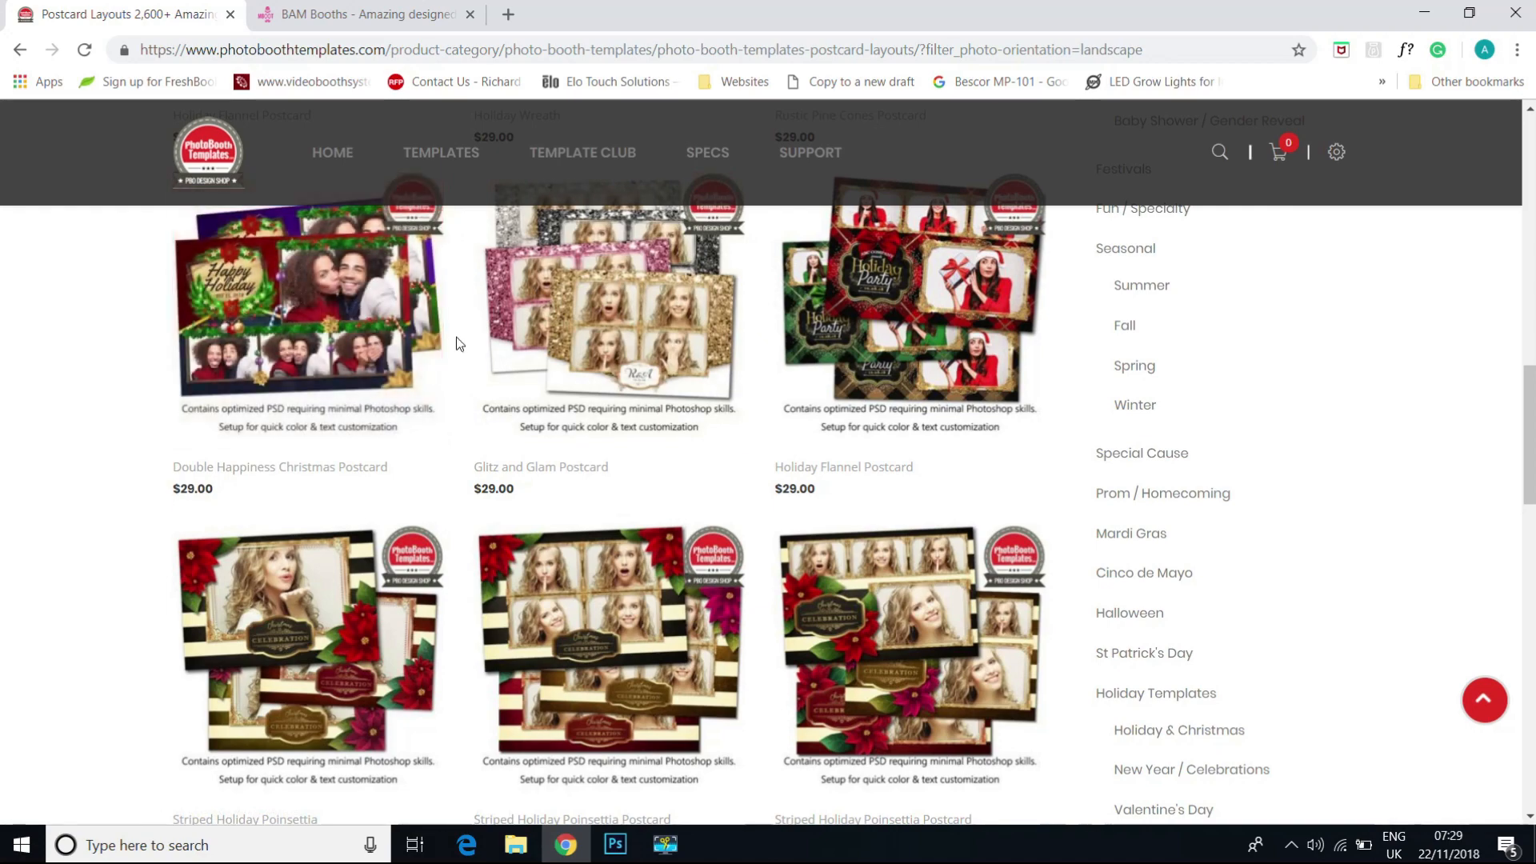
{"action": "mouse_move", "coordinate": [345, 314]}
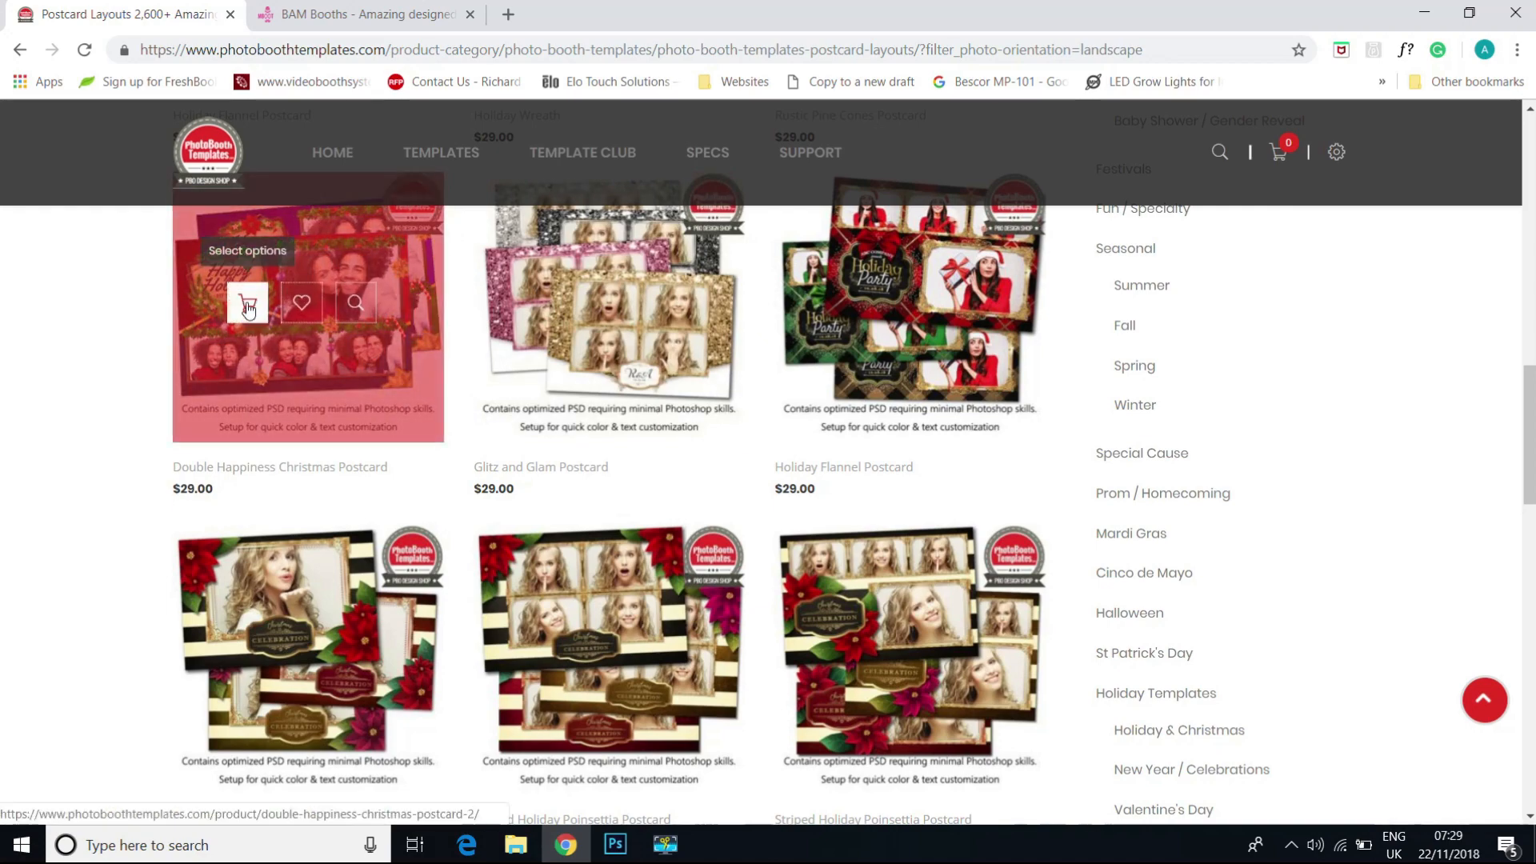
{"action": "left_click", "coordinate": [345, 312]}
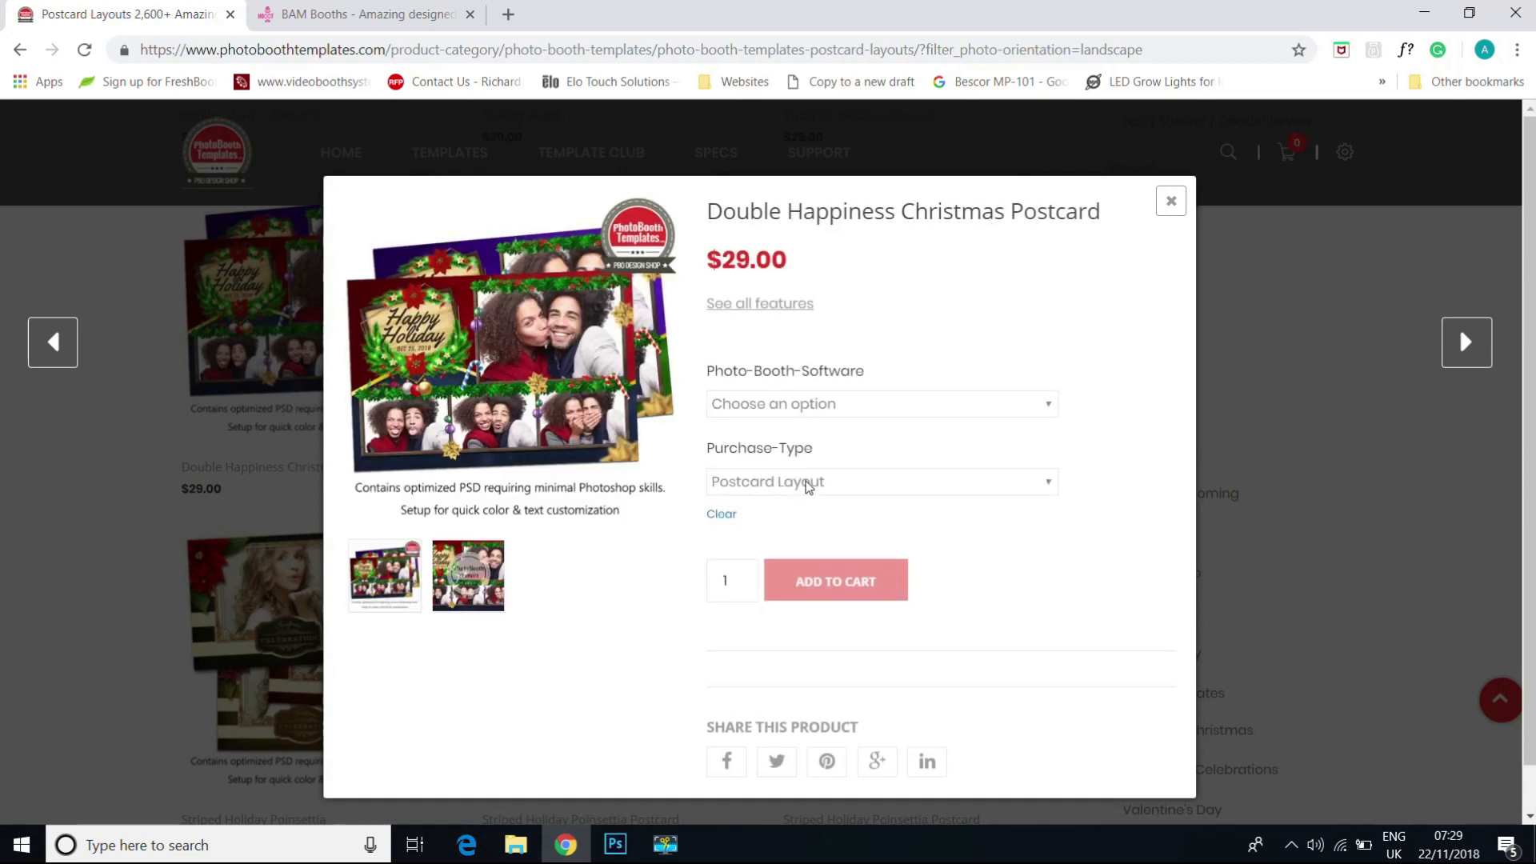
Step: Choose Social Booth as the photo booth software and add the Double Happiness Christmas Postcard to the cart
{"action": "left_click", "coordinate": [826, 410]}
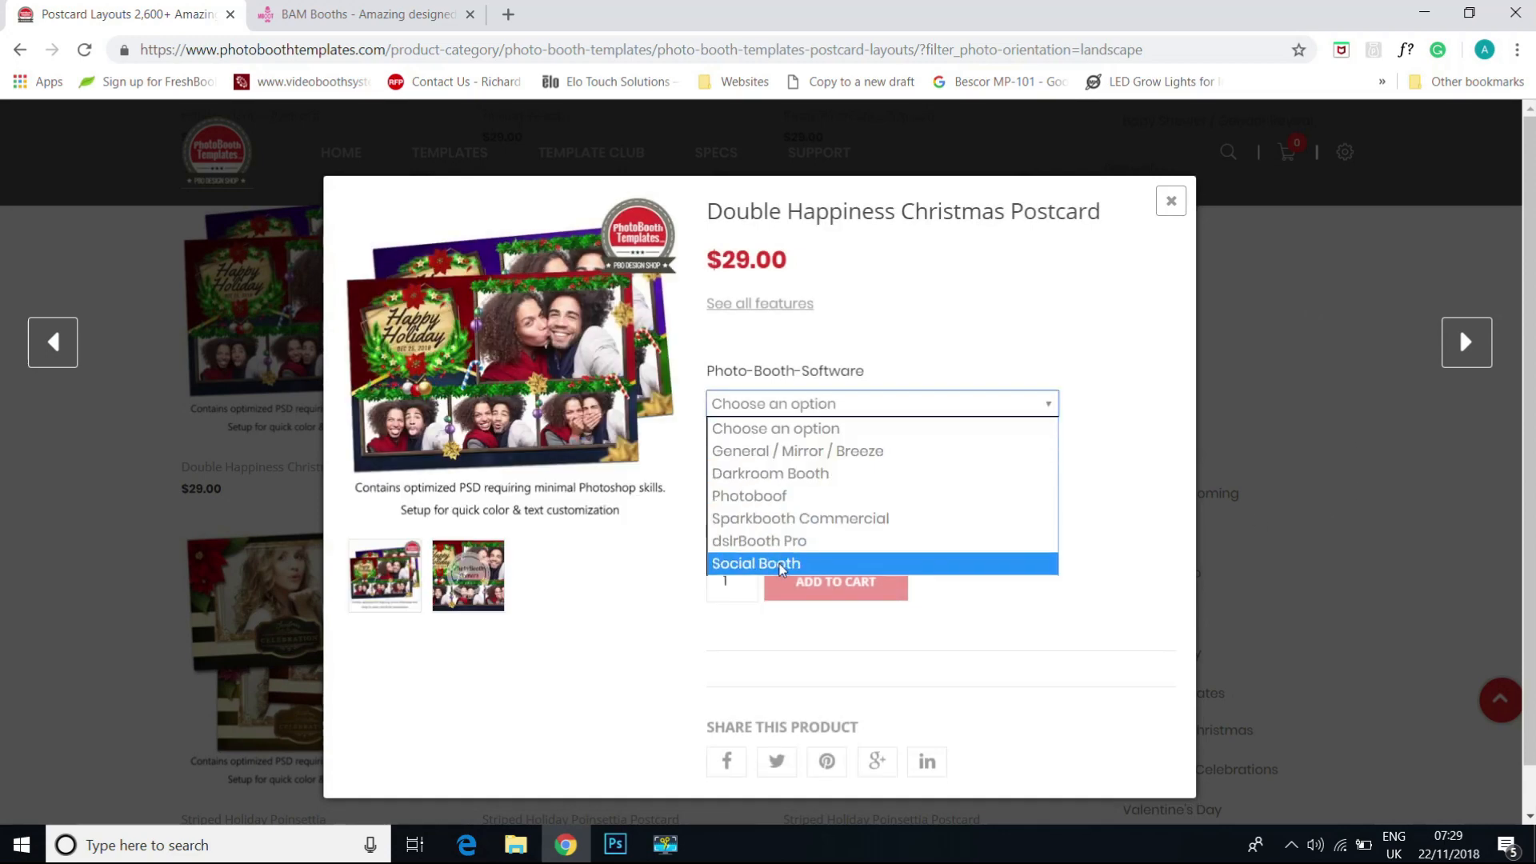
{"action": "left_click", "coordinate": [755, 563]}
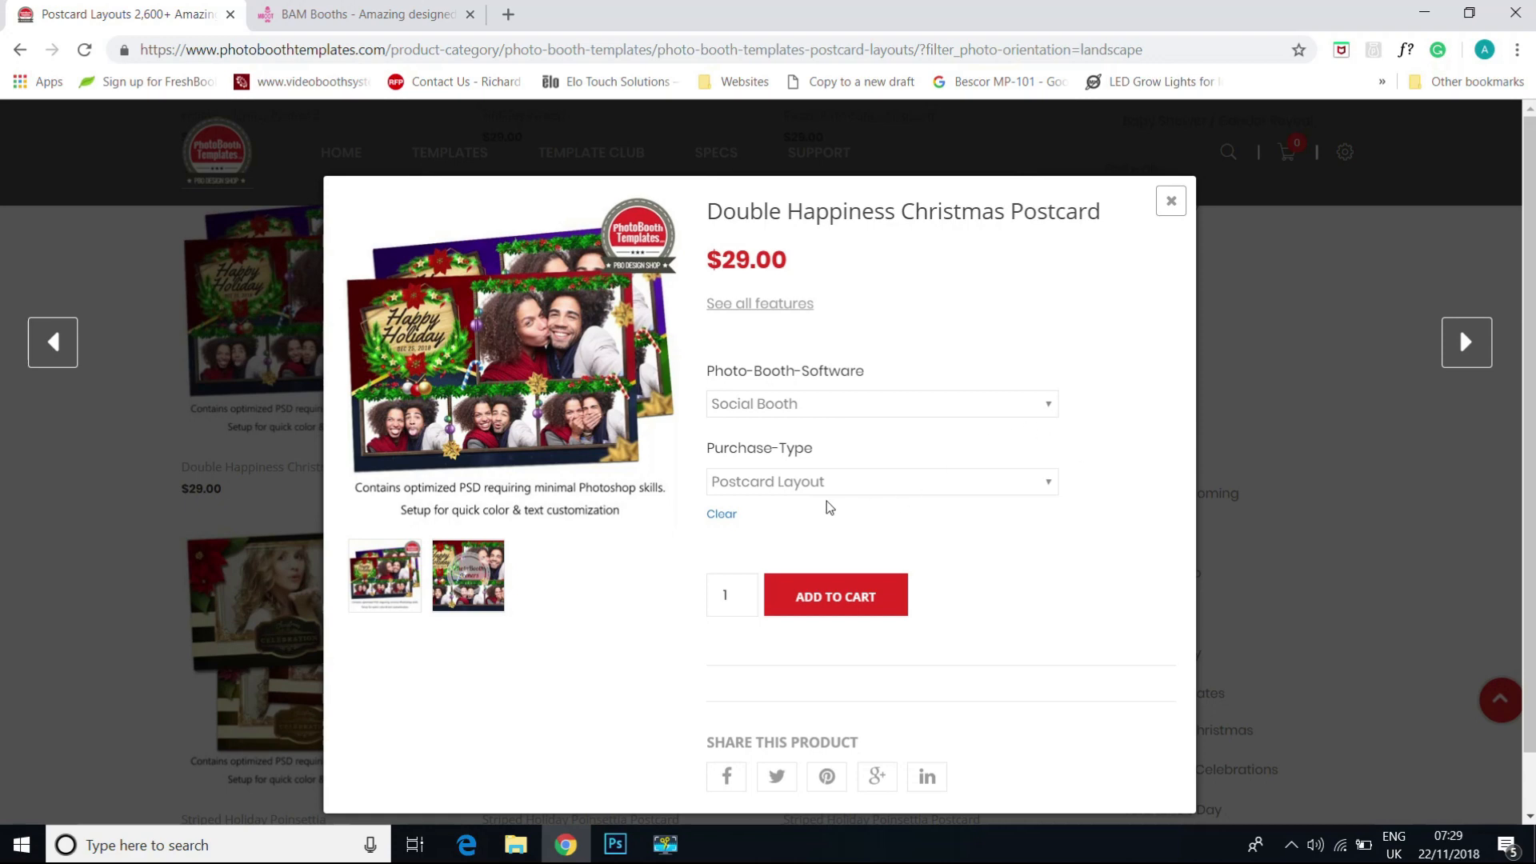
{"action": "left_click", "coordinate": [856, 612]}
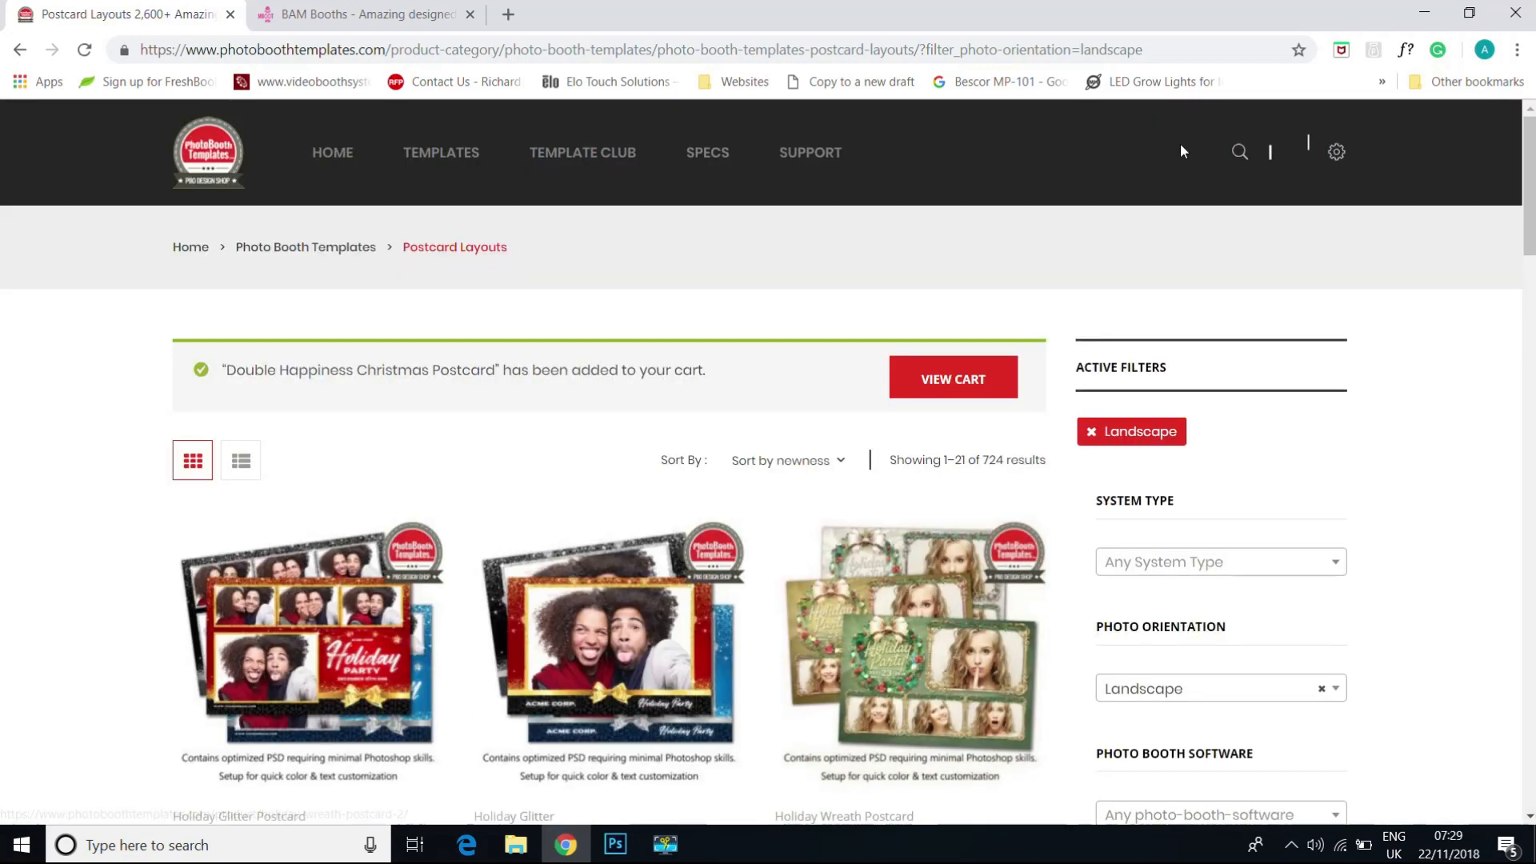
Step: Check the cart and examine the remaining landscape postcard templates and the list of product categories
{"action": "scroll", "coordinate": [1066, 582], "scroll_direction": "down", "scroll_amount": 7}
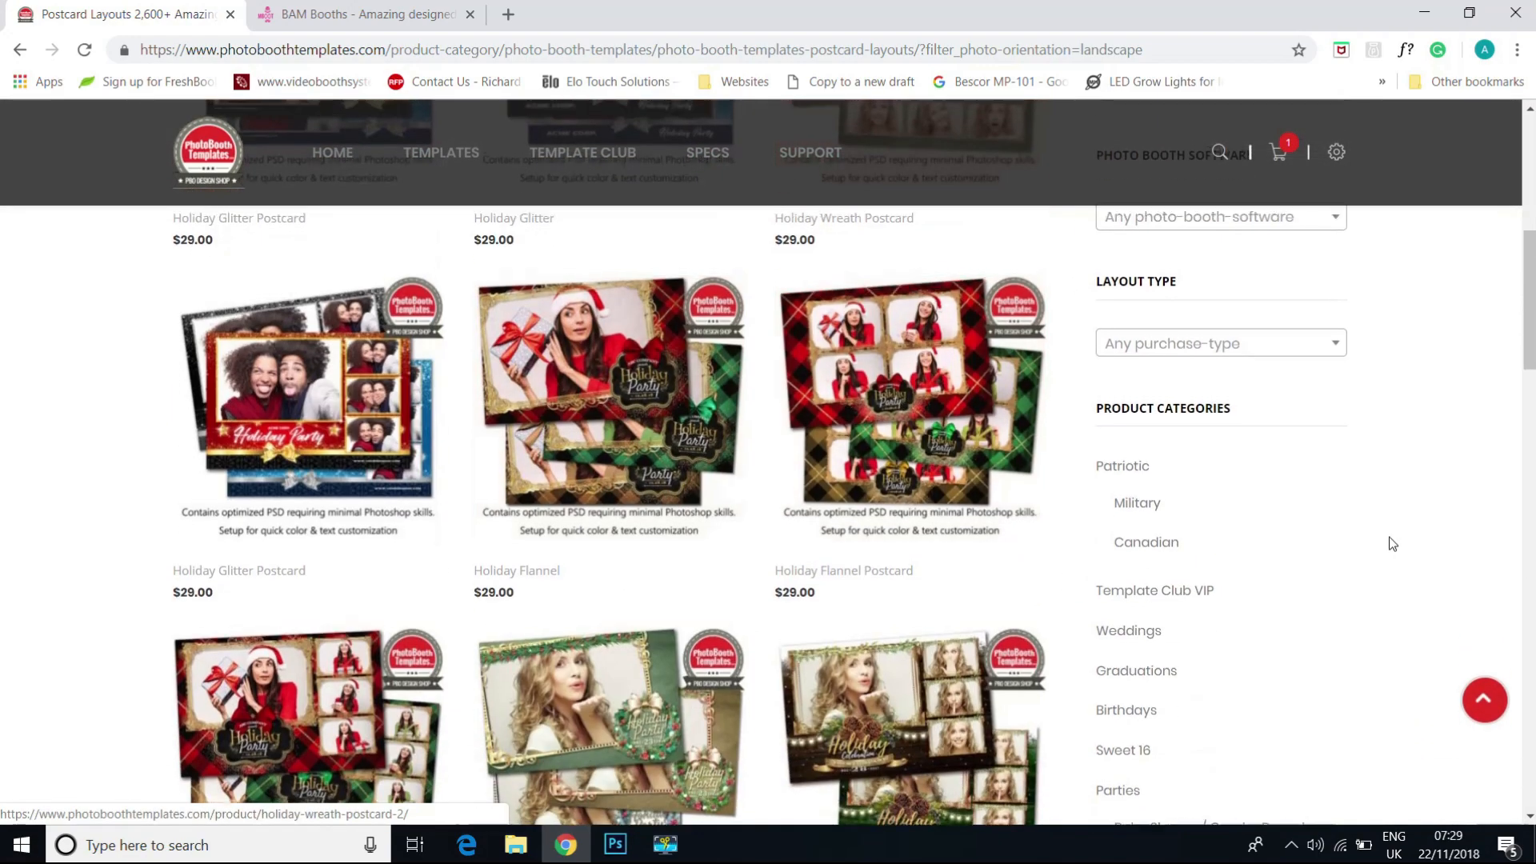
{"action": "left_click", "coordinate": [1483, 701]}
{"action": "mouse_move", "coordinate": [1283, 148]}
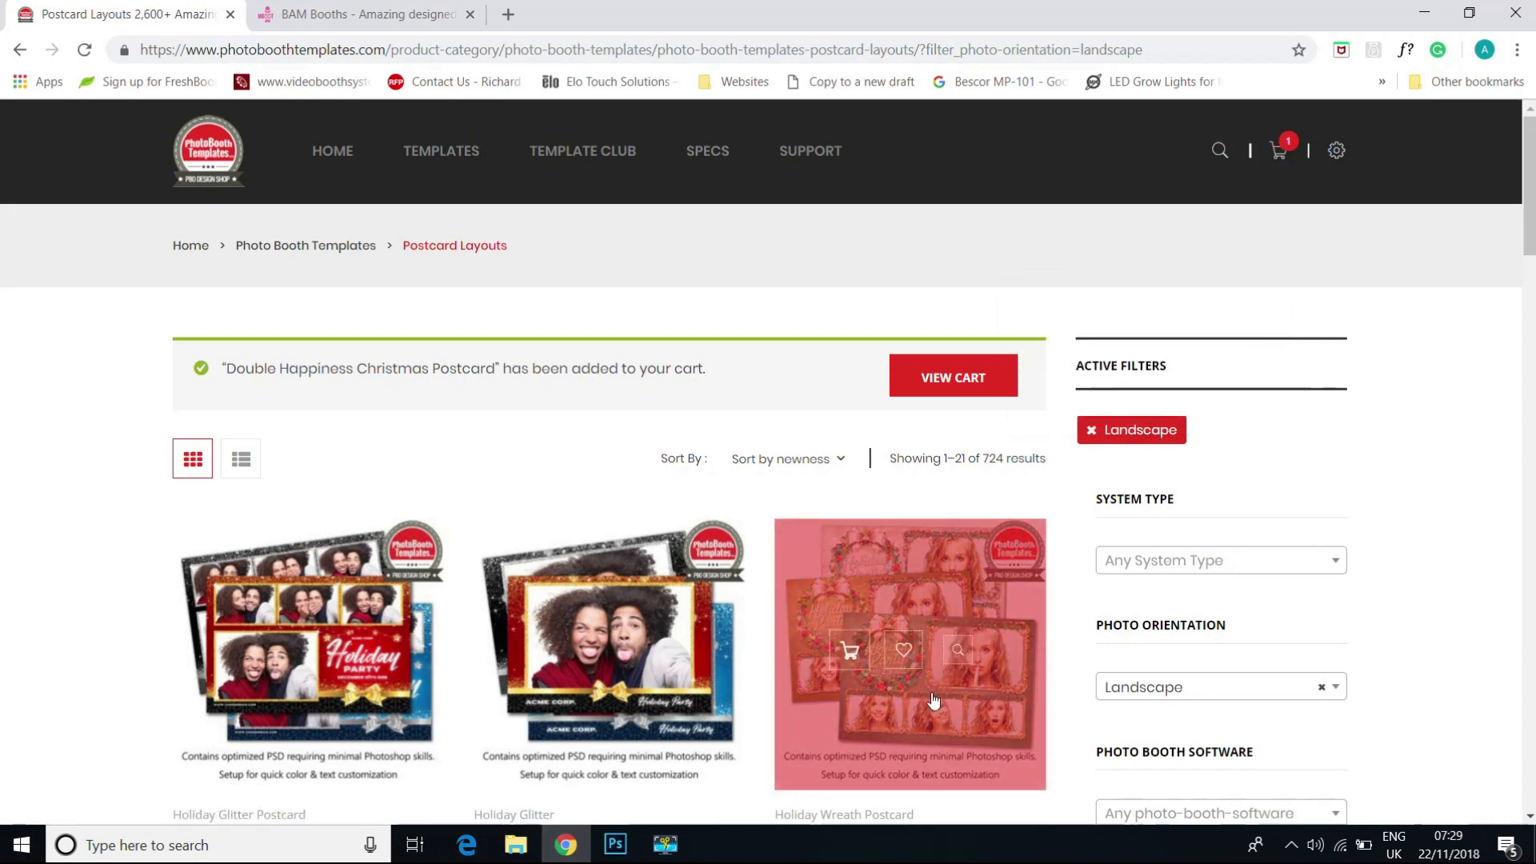
{"action": "scroll", "coordinate": [845, 428], "scroll_direction": "down", "scroll_amount": 5}
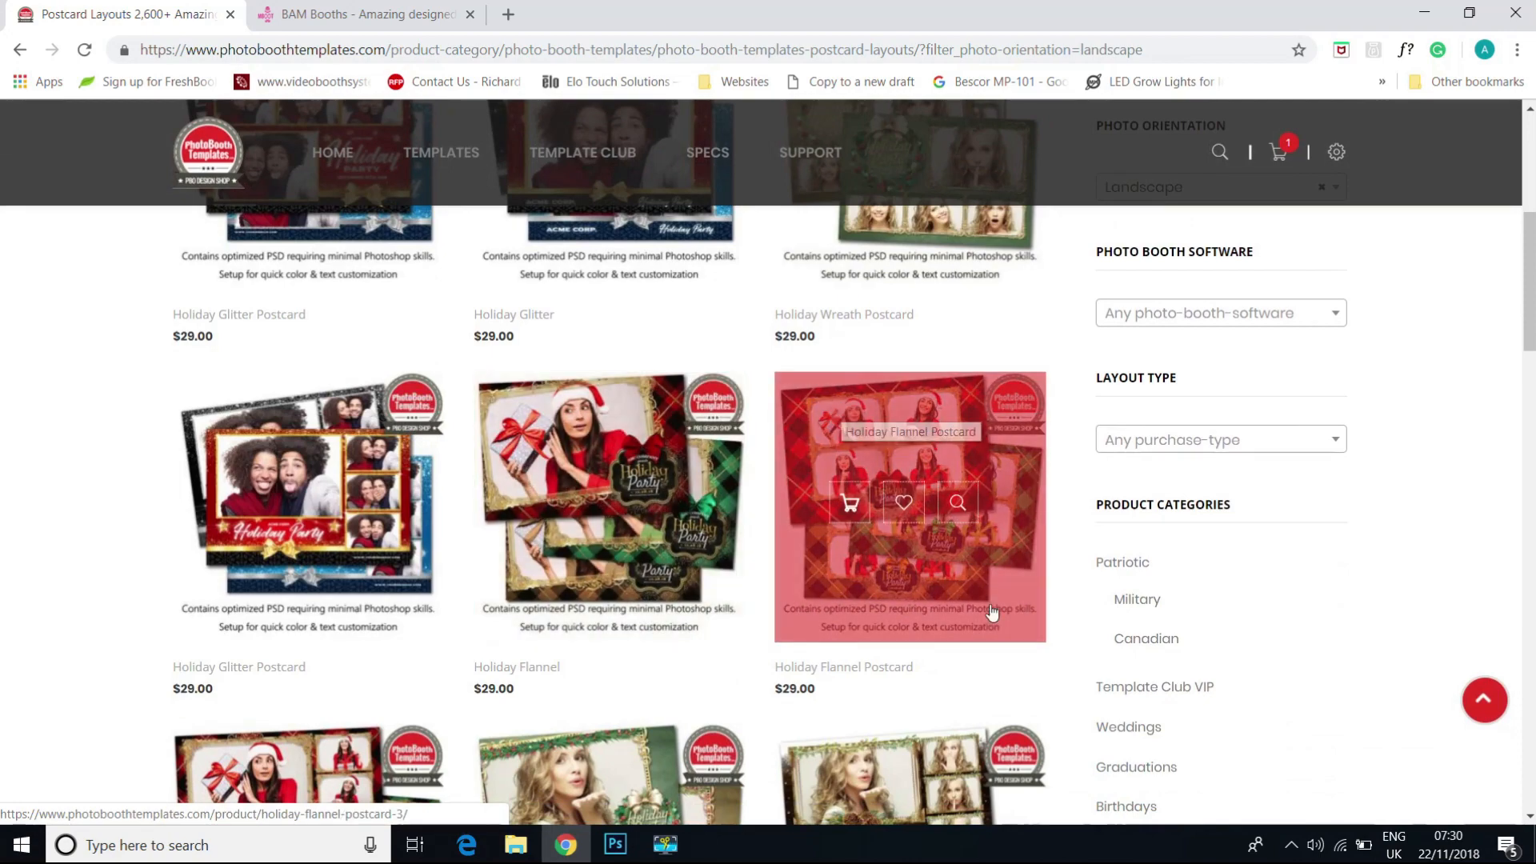
{"action": "scroll", "coordinate": [1186, 484], "scroll_direction": "down", "scroll_amount": 2}
{"action": "scroll", "coordinate": [1186, 484], "scroll_direction": "down", "scroll_amount": 3}
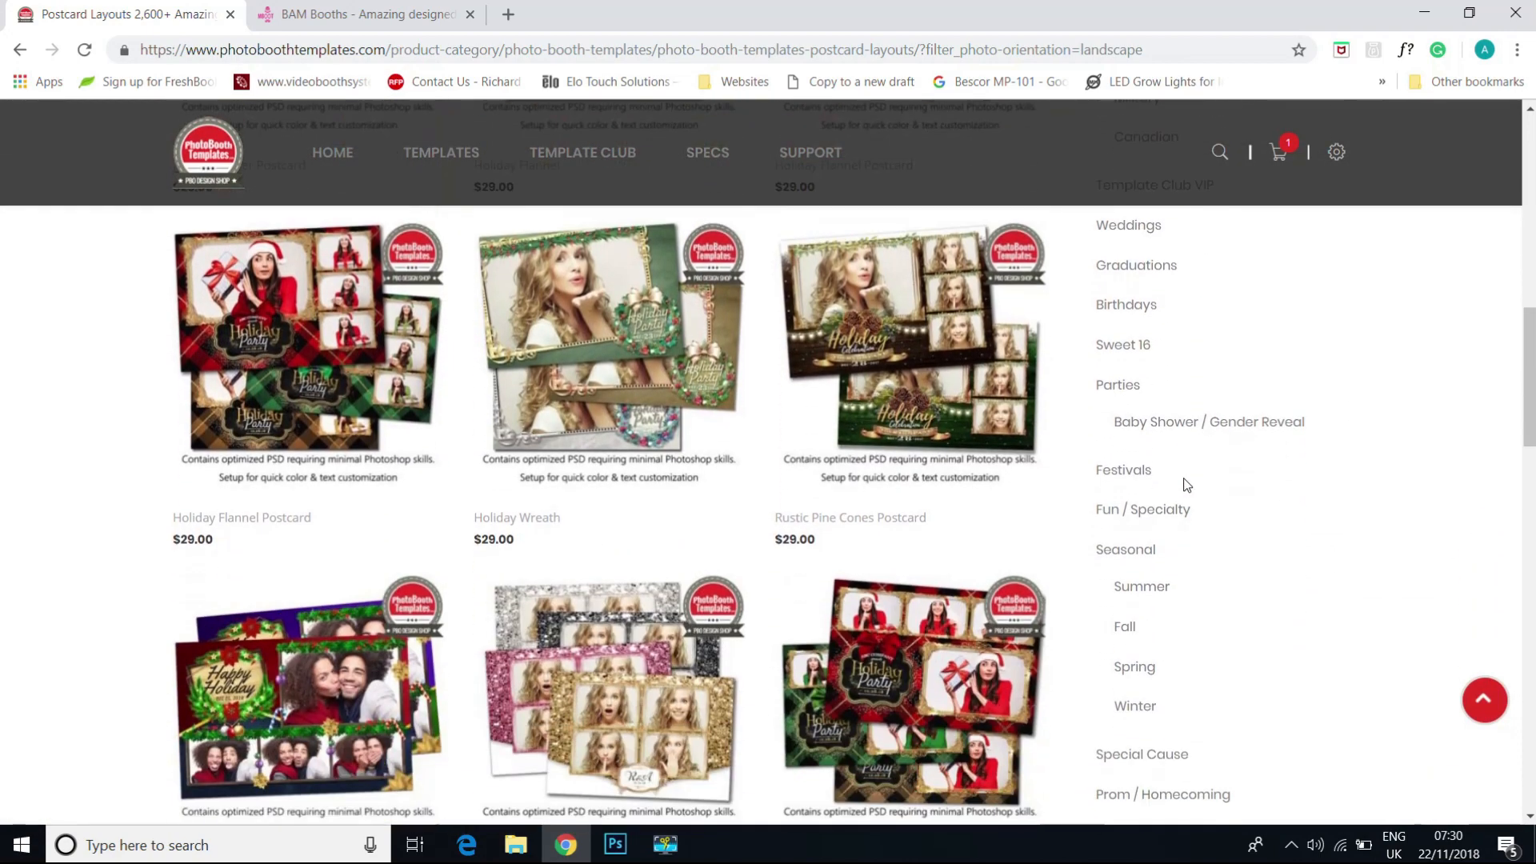
{"action": "scroll", "coordinate": [1184, 482], "scroll_direction": "down", "scroll_amount": 5}
{"action": "scroll", "coordinate": [1179, 482], "scroll_direction": "down", "scroll_amount": 2}
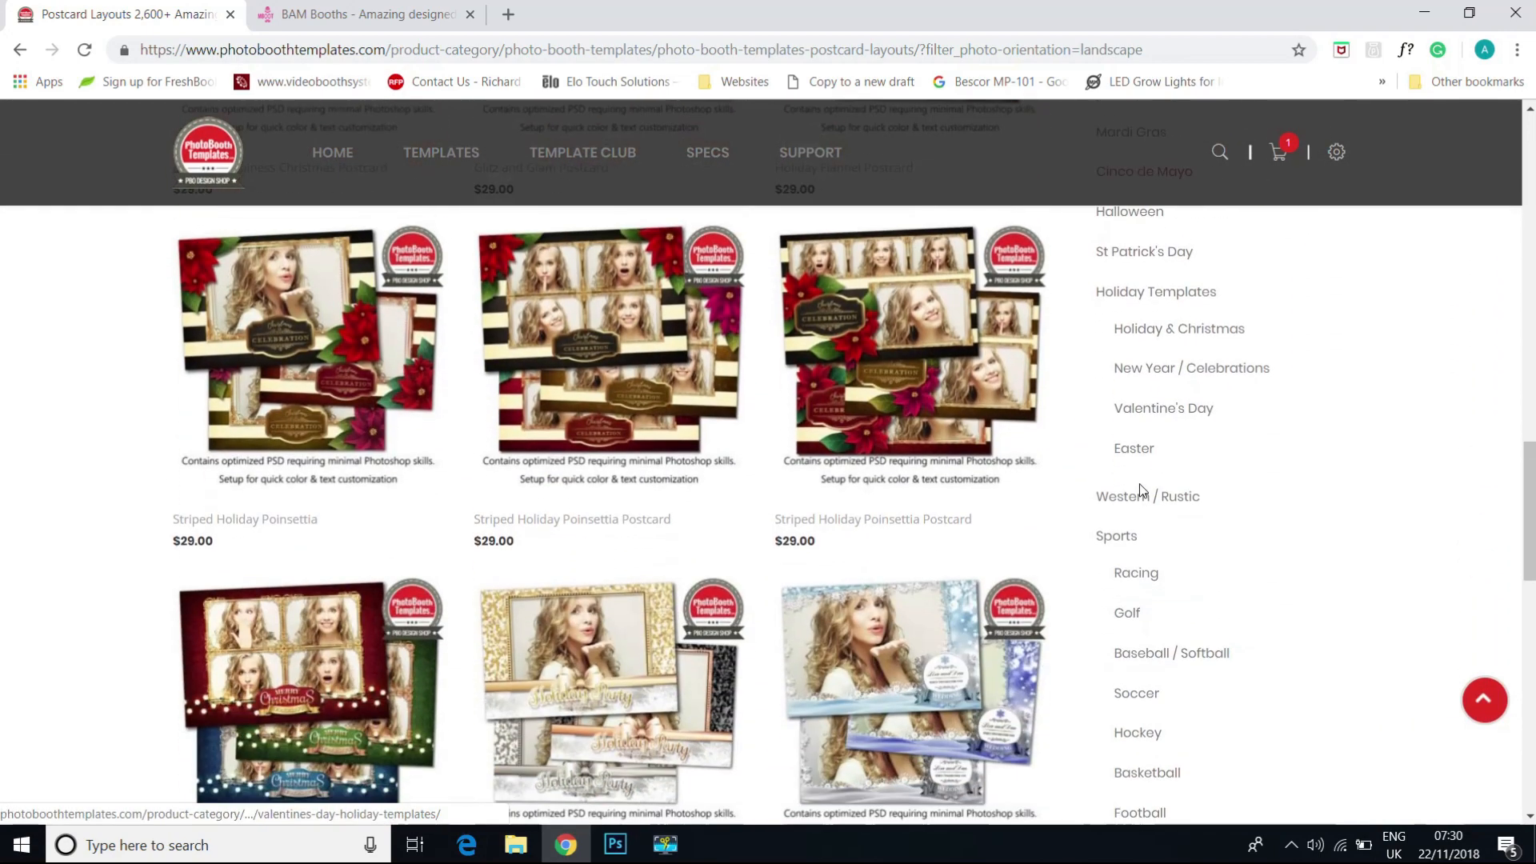
Step: Finish viewing the landscape postcard templates, then leave the browser and open the Photo Templates for Hire folder from the desktop
{"action": "scroll", "coordinate": [1000, 612], "scroll_direction": "down", "scroll_amount": 2}
{"action": "scroll", "coordinate": [1050, 634], "scroll_direction": "down", "scroll_amount": 5}
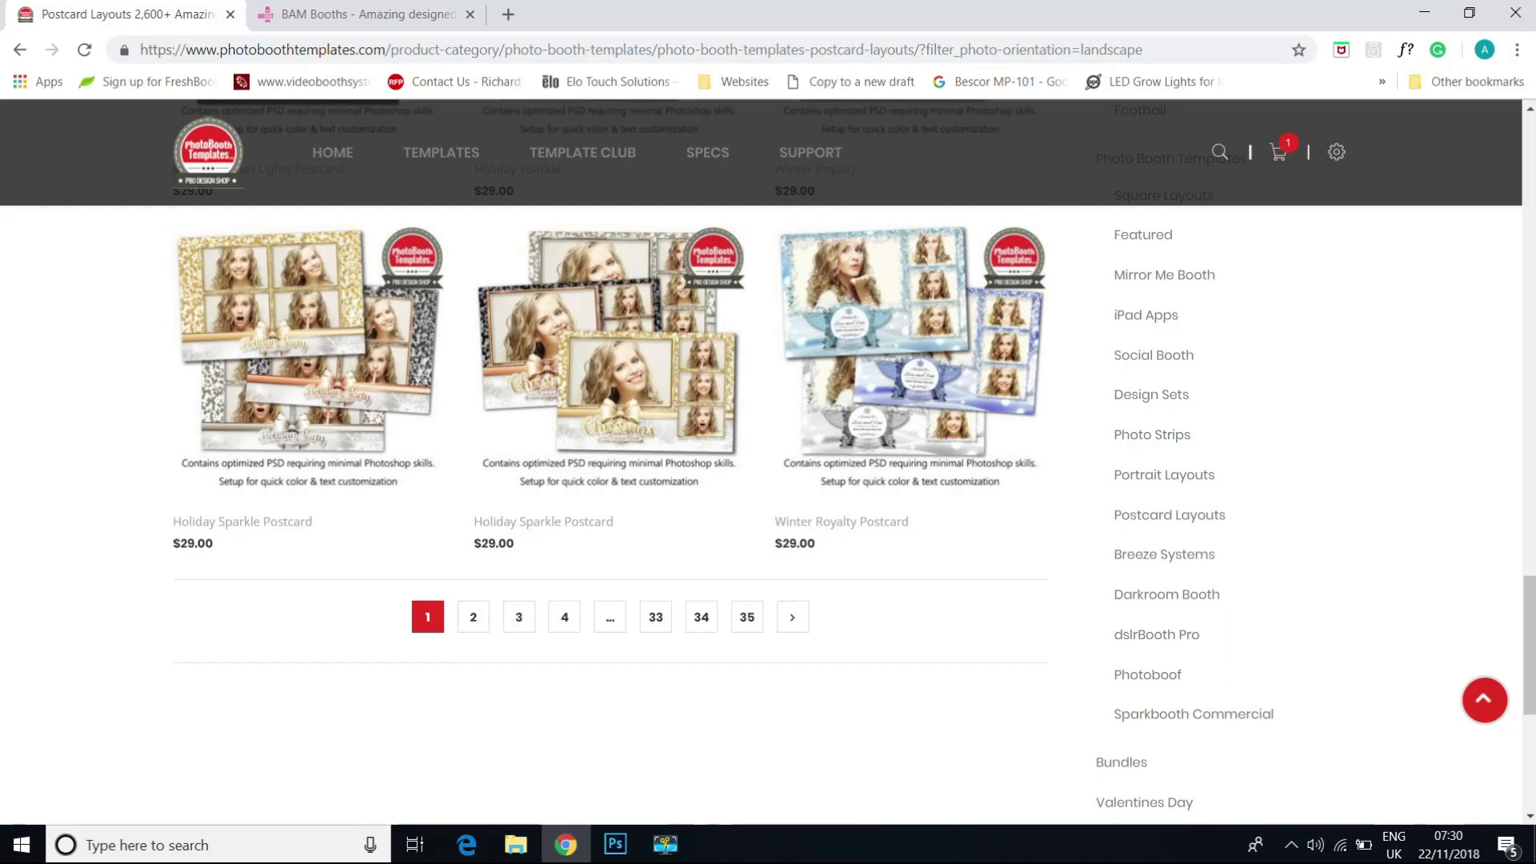
{"action": "left_click_drag", "start_coordinate": [1530, 632], "coordinate": [1523, 185]}
{"action": "left_click", "coordinate": [1429, 11]}
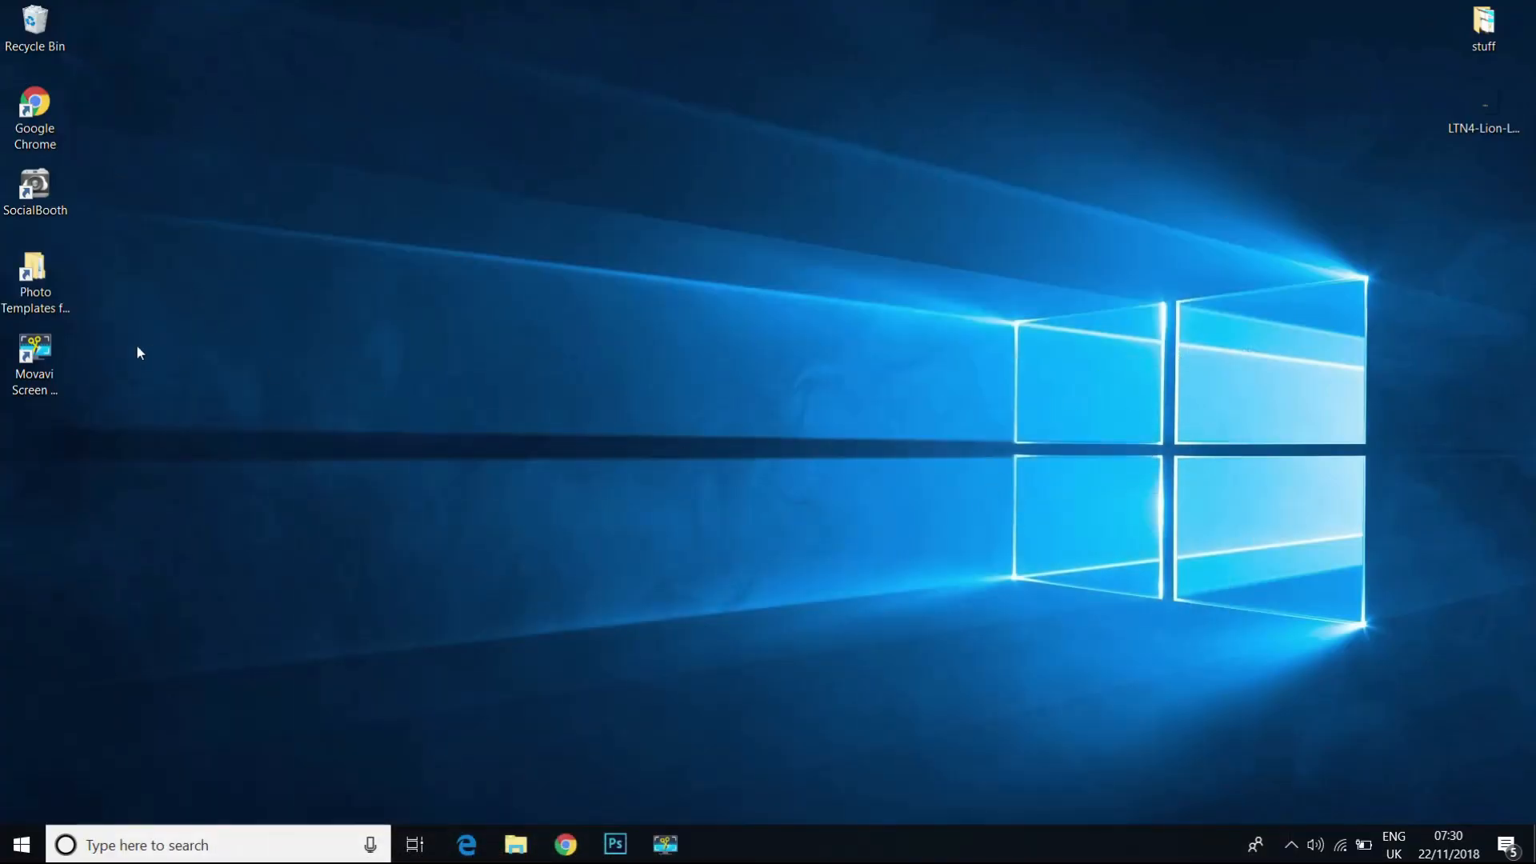
{"action": "left_click", "coordinate": [51, 300]}
{"action": "double_click", "coordinate": [50, 300]}
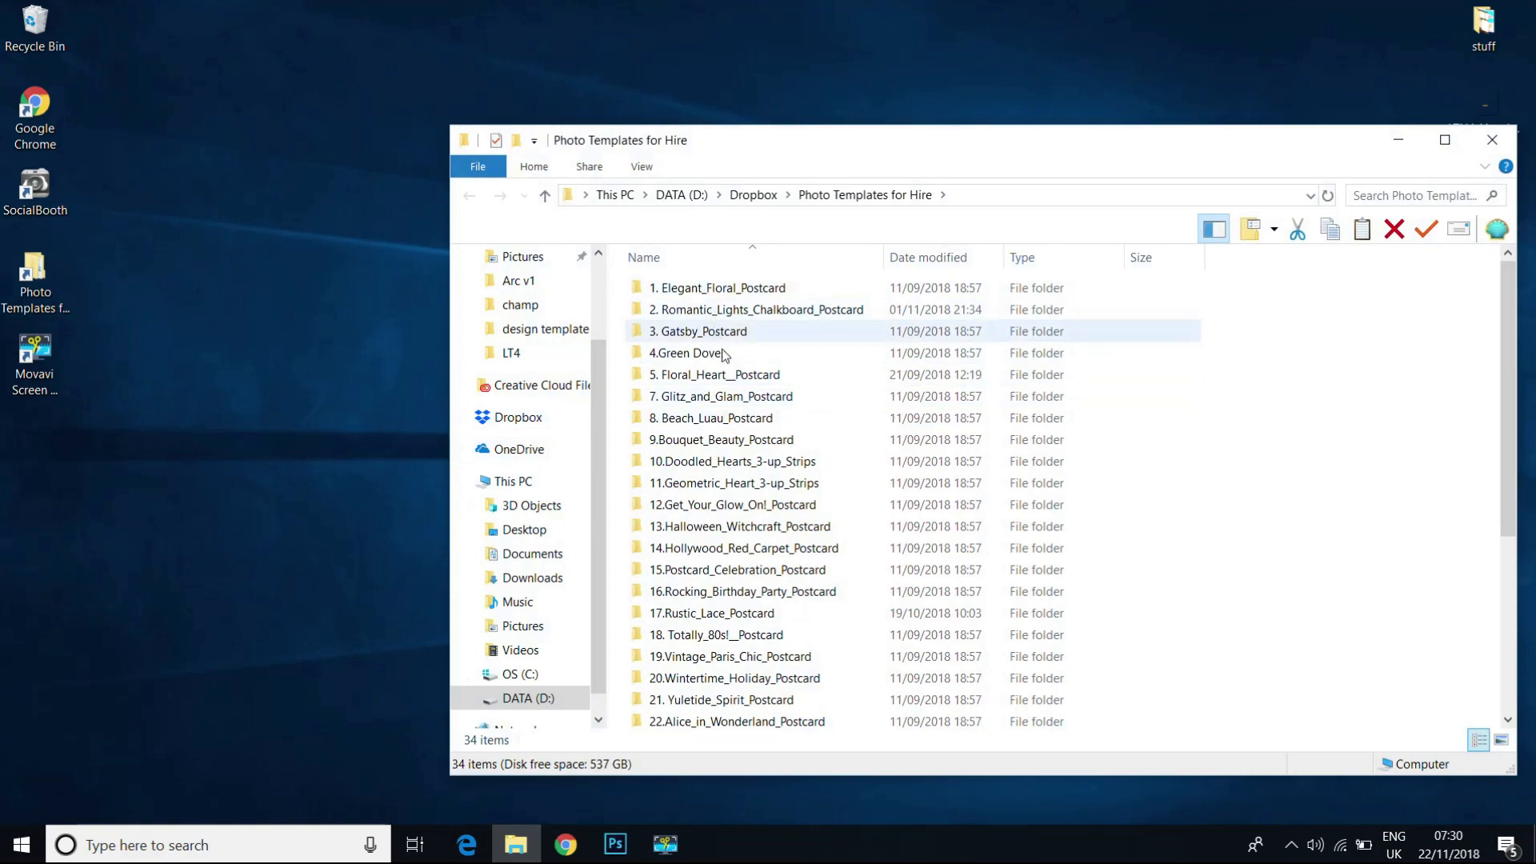
Step: Switch back to Chrome, look through the BAM Booths print designs and open the Elegant Floral photobooth template page
{"action": "left_click", "coordinate": [566, 844]}
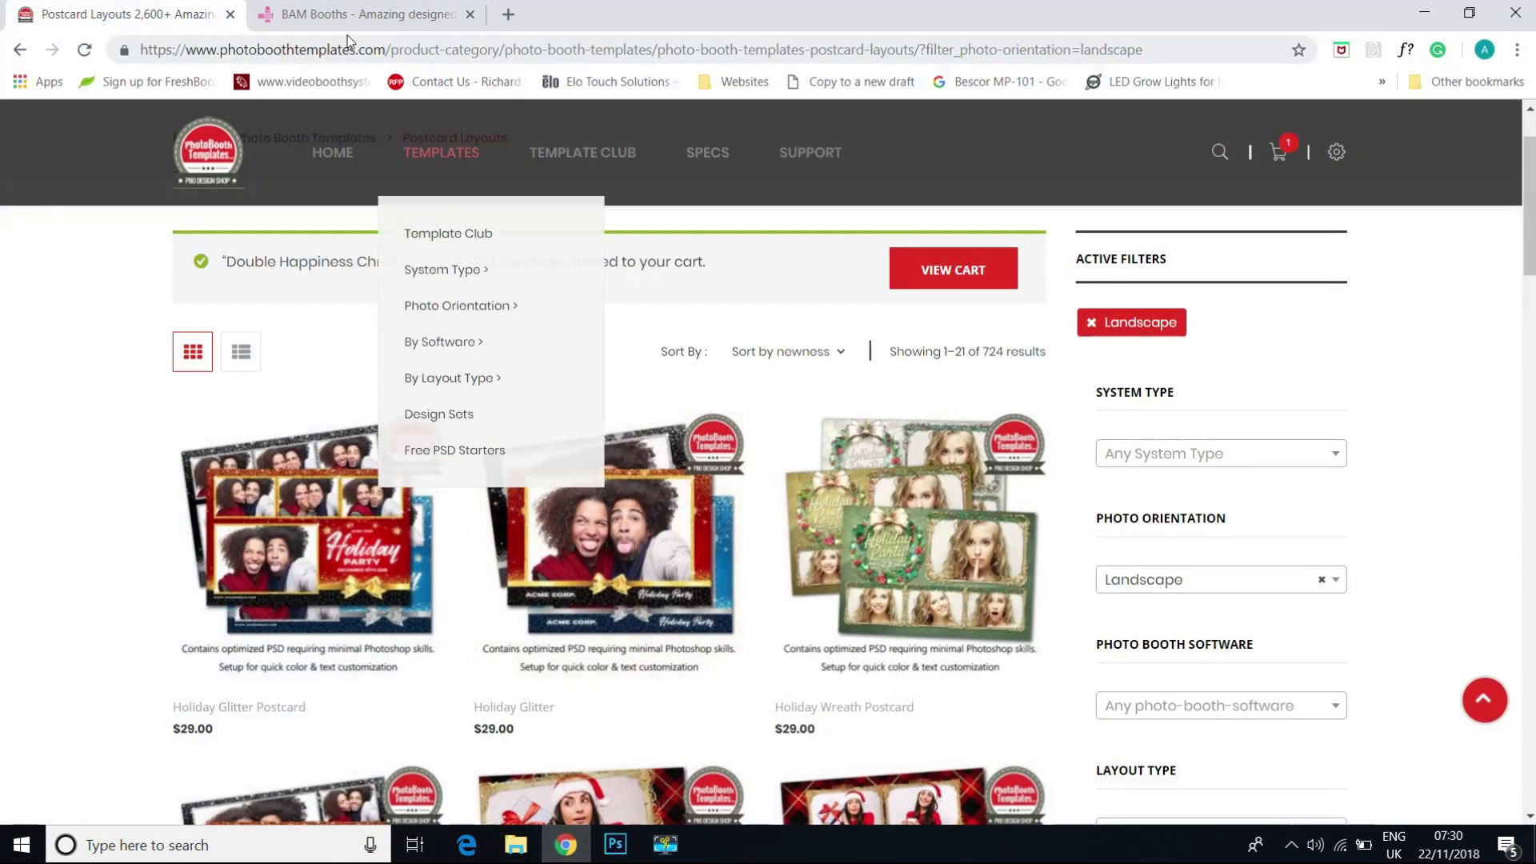
{"action": "left_click", "coordinate": [336, 15]}
{"action": "scroll", "coordinate": [678, 458], "scroll_direction": "up", "scroll_amount": 3}
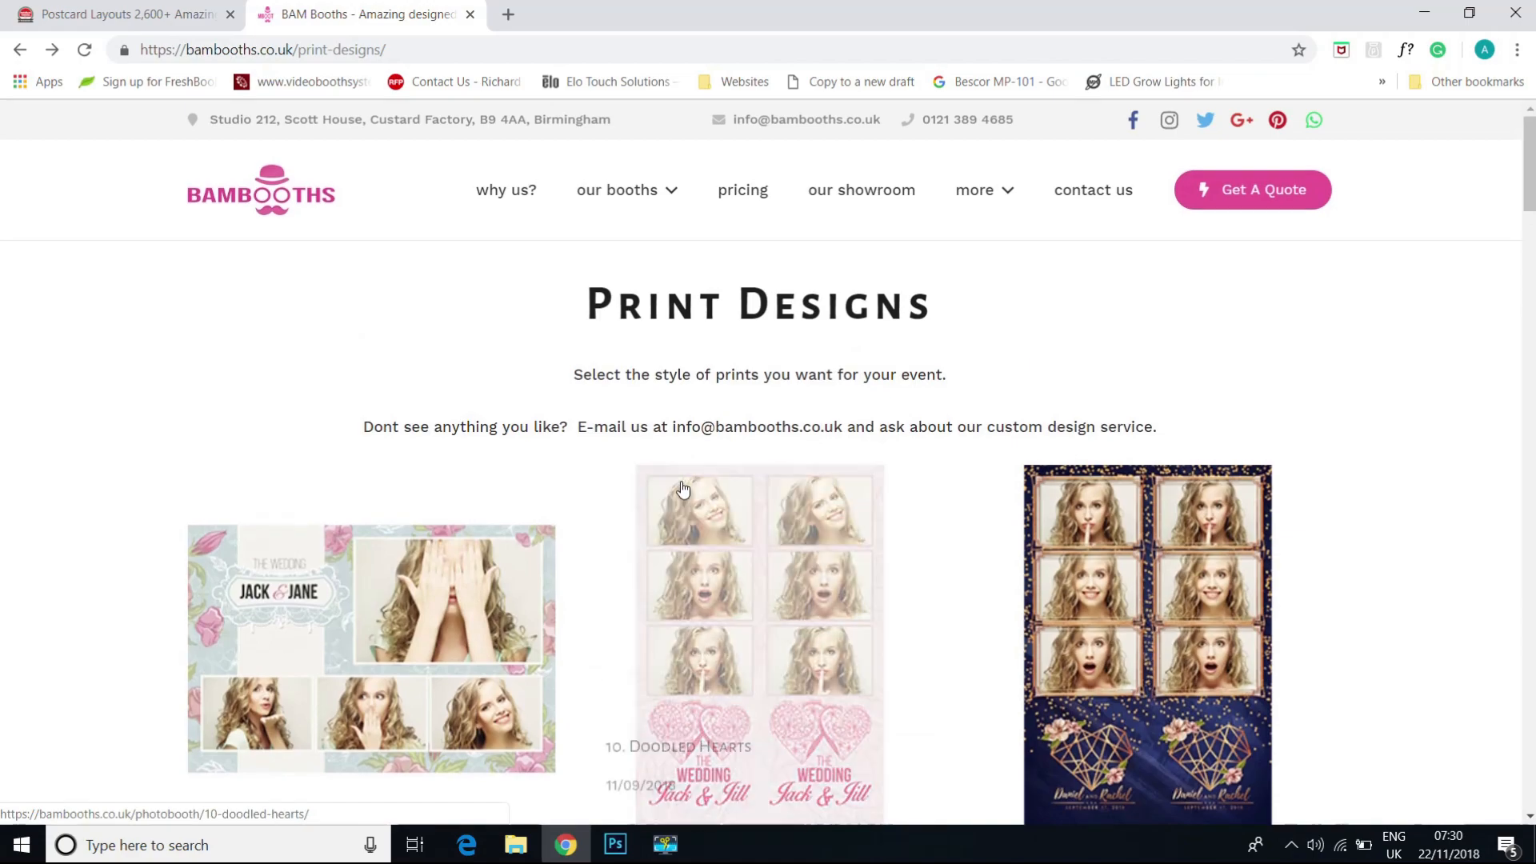
{"action": "scroll", "coordinate": [678, 472], "scroll_direction": "down", "scroll_amount": 9}
{"action": "scroll", "coordinate": [678, 480], "scroll_direction": "up", "scroll_amount": 7}
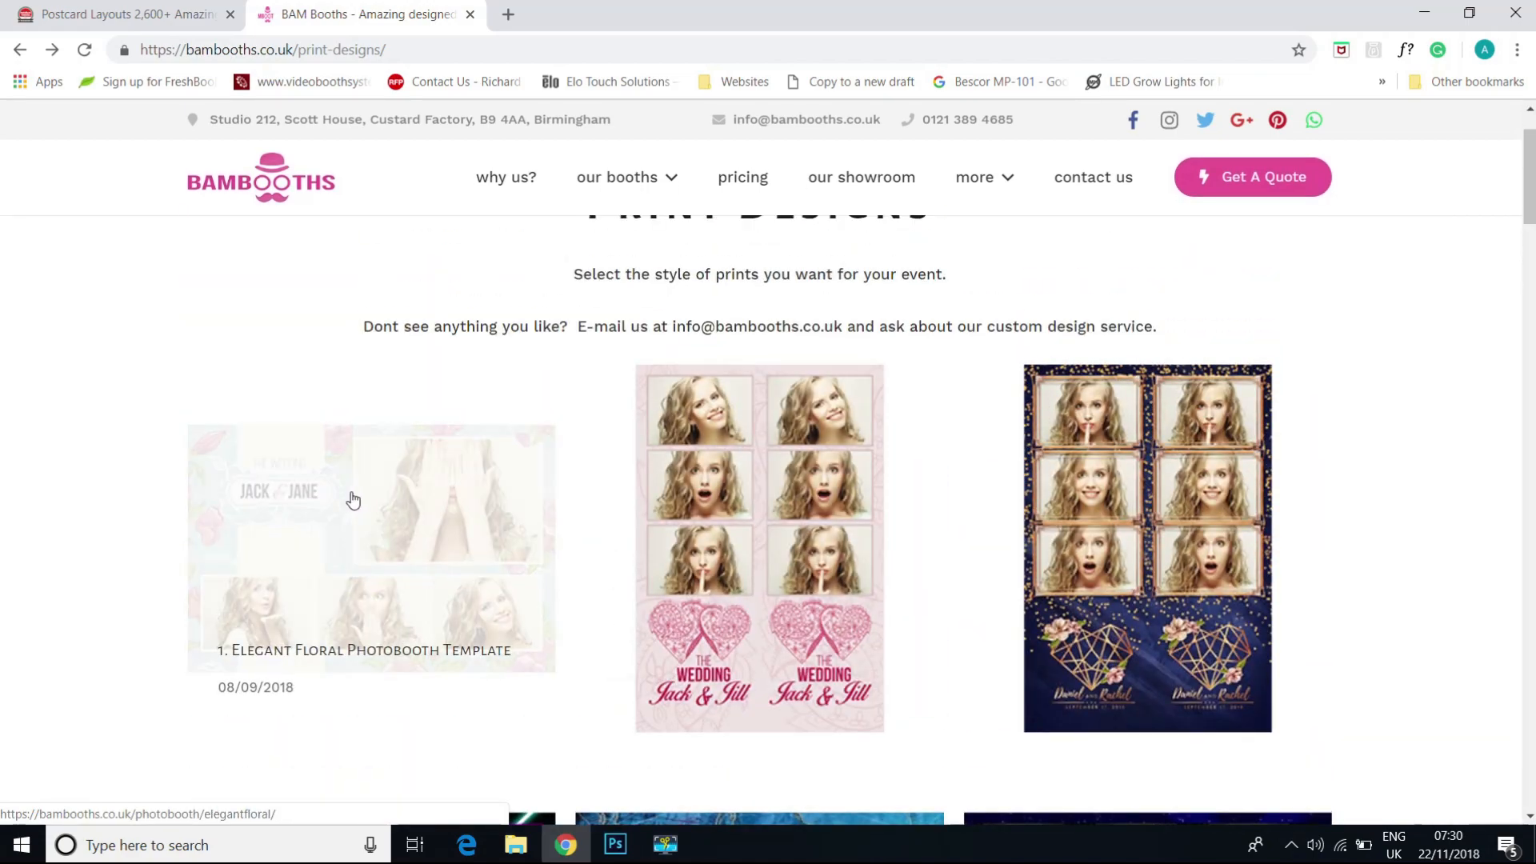
{"action": "left_click", "coordinate": [337, 662]}
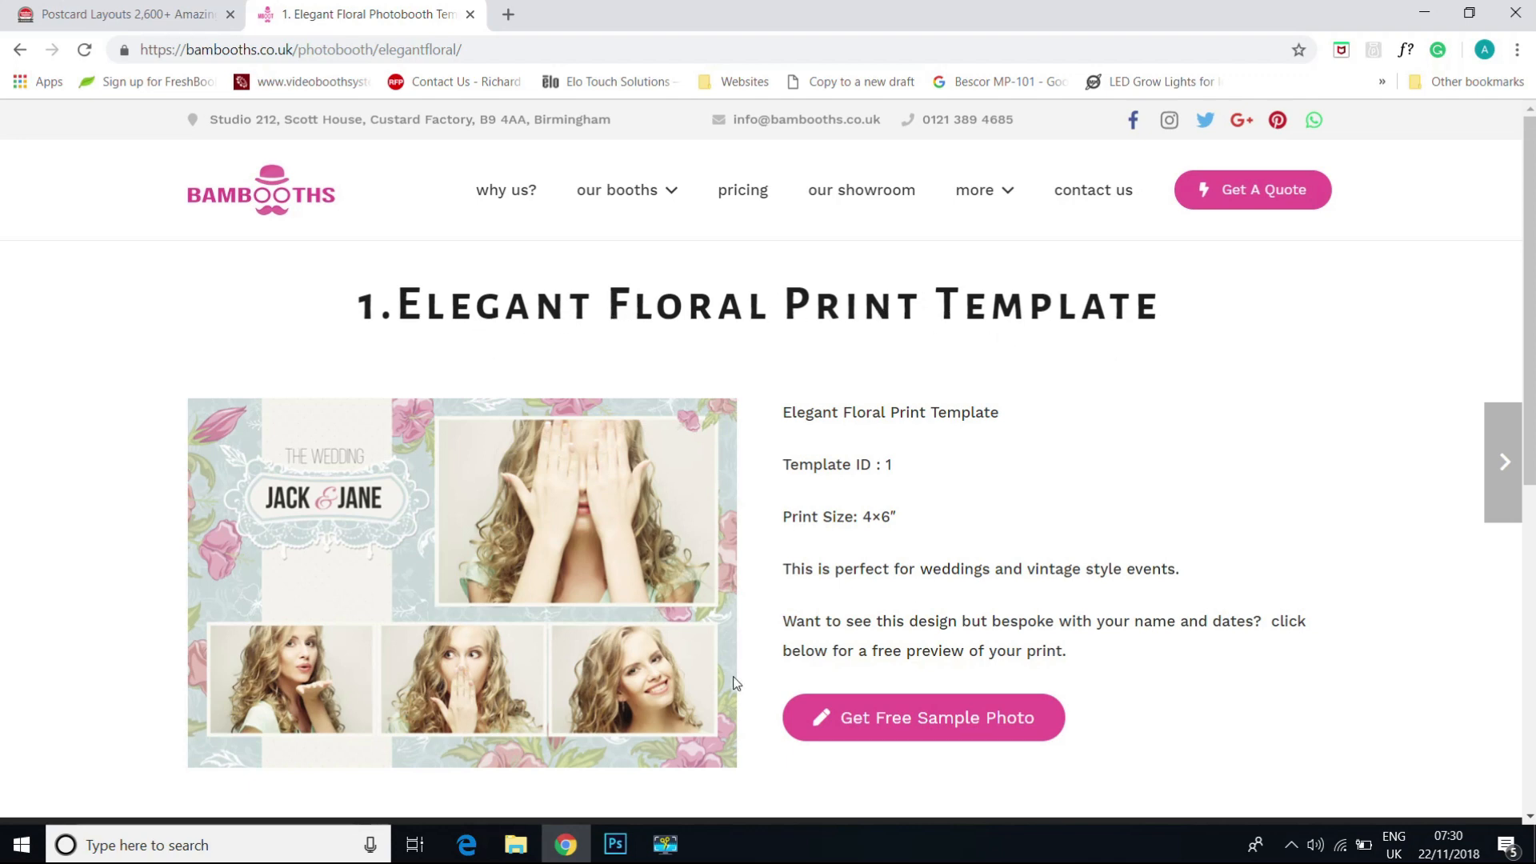
Step: Return to the Photo Templates for Hire folder and open the 1. Elegant_Floral_Postcard subfolder
{"action": "left_click", "coordinate": [1424, 13]}
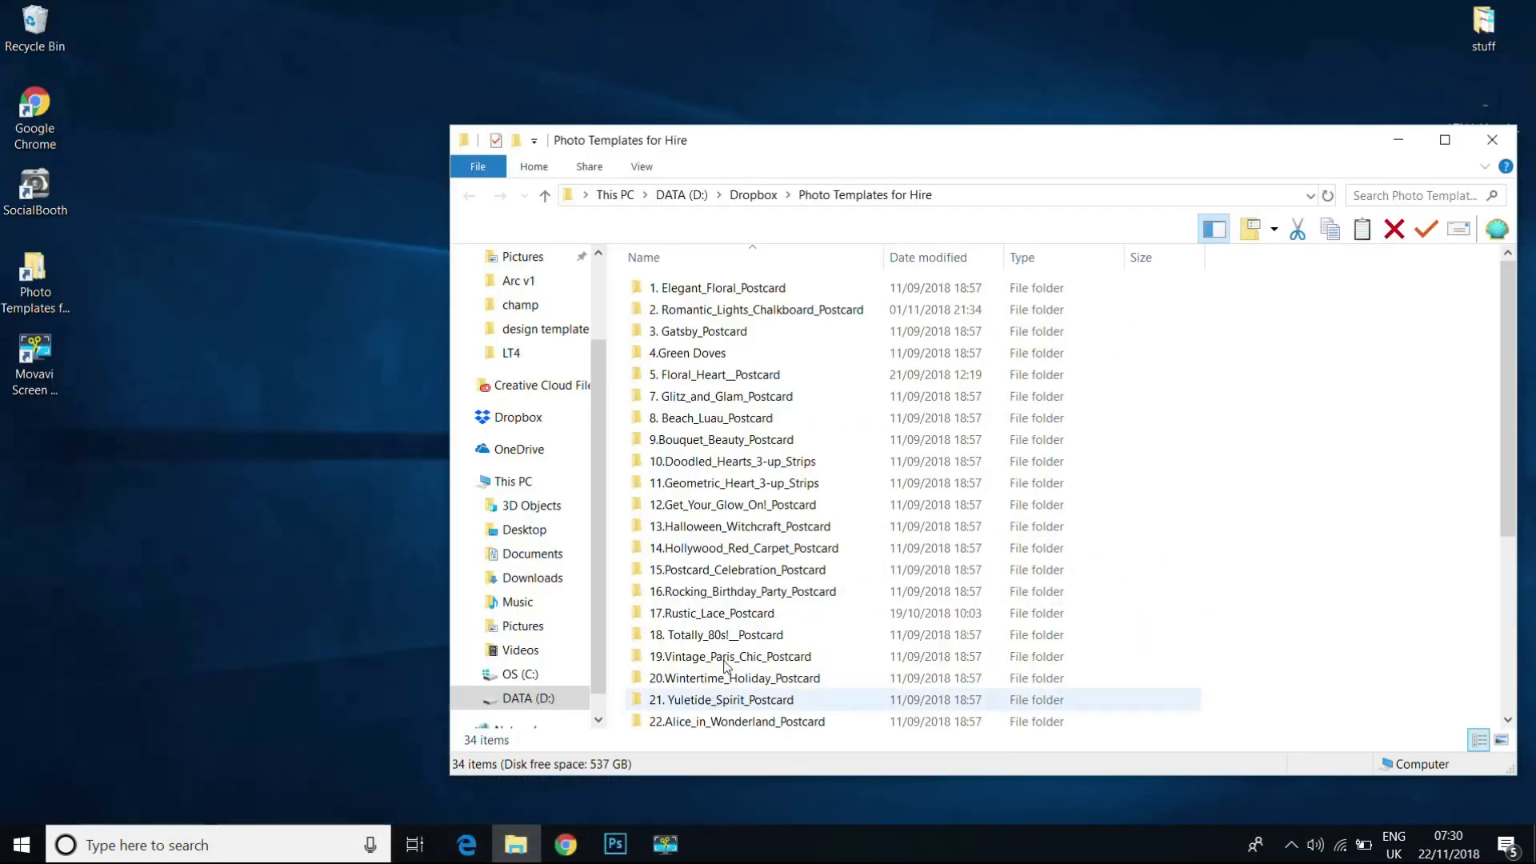
{"action": "left_click", "coordinate": [704, 288]}
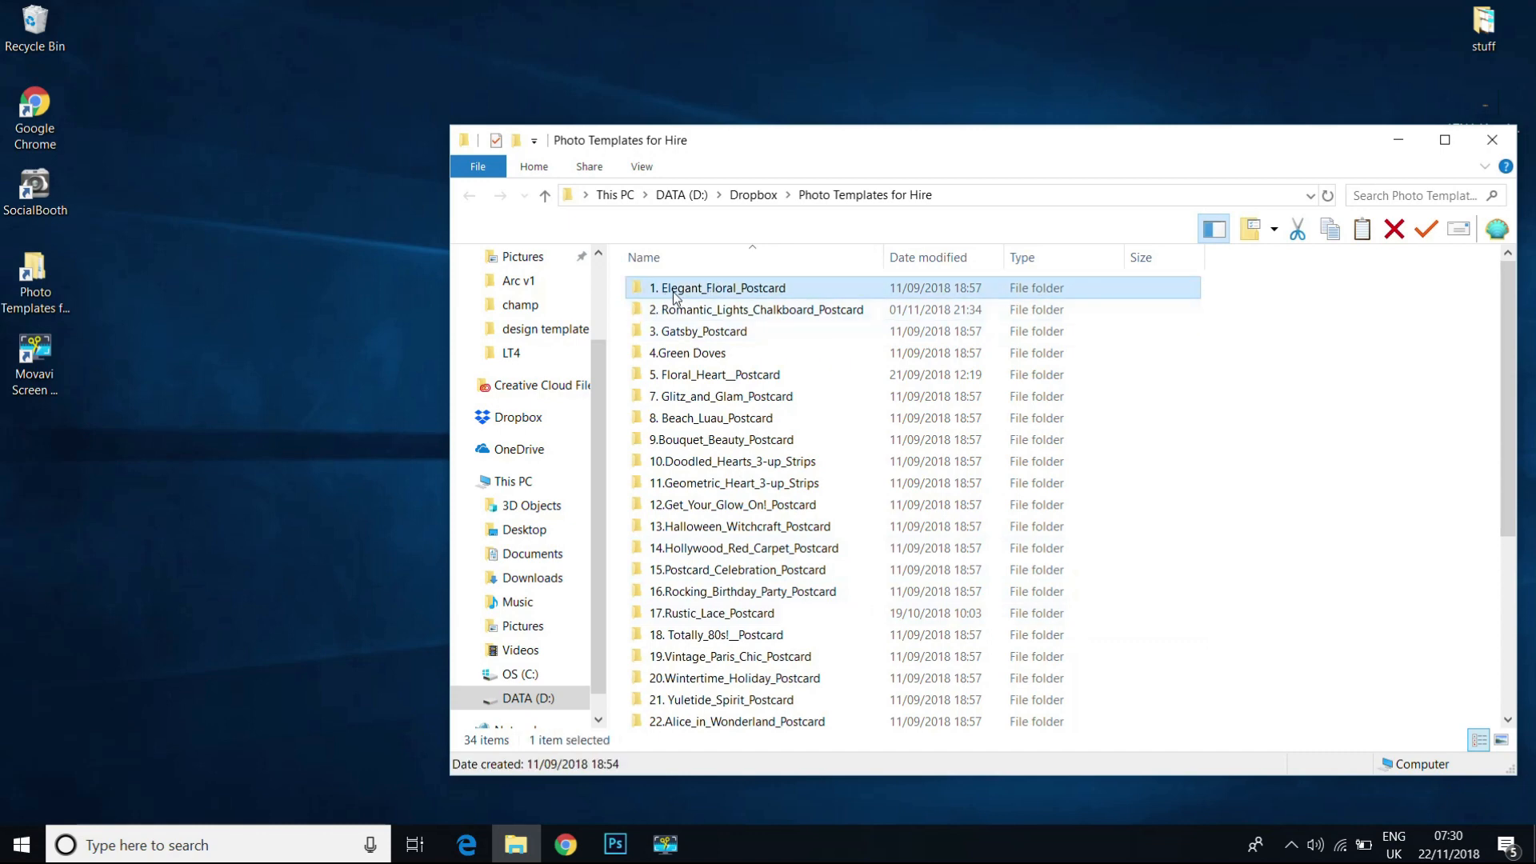
{"action": "double_click", "coordinate": [836, 286]}
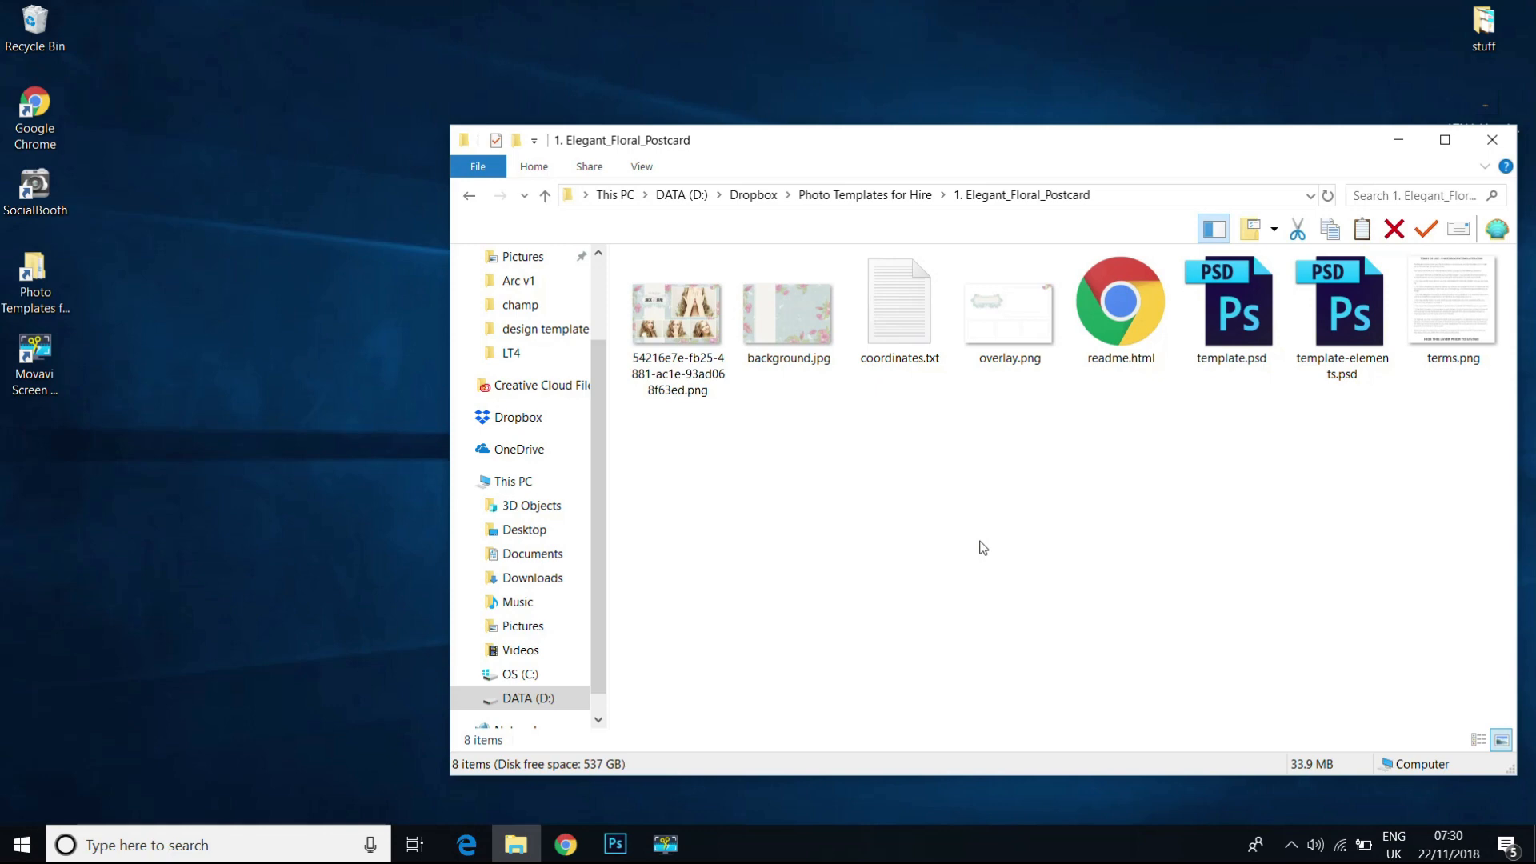
Step: Open the template's readme.html and examine its included files, printer and software support, and fonts used
{"action": "double_click", "coordinate": [1116, 331]}
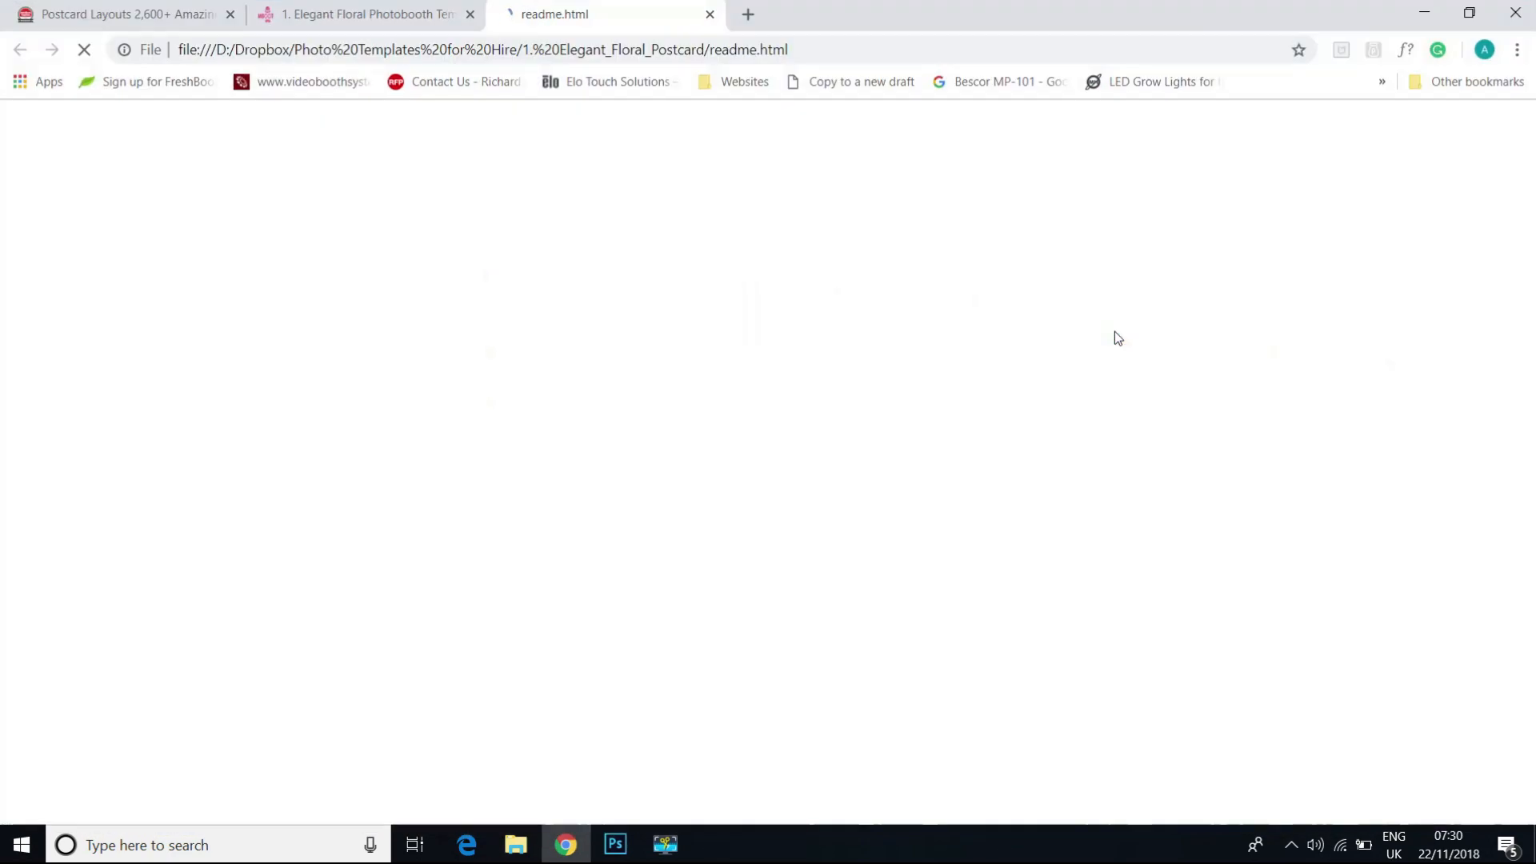
{"action": "left_click", "coordinate": [1425, 12]}
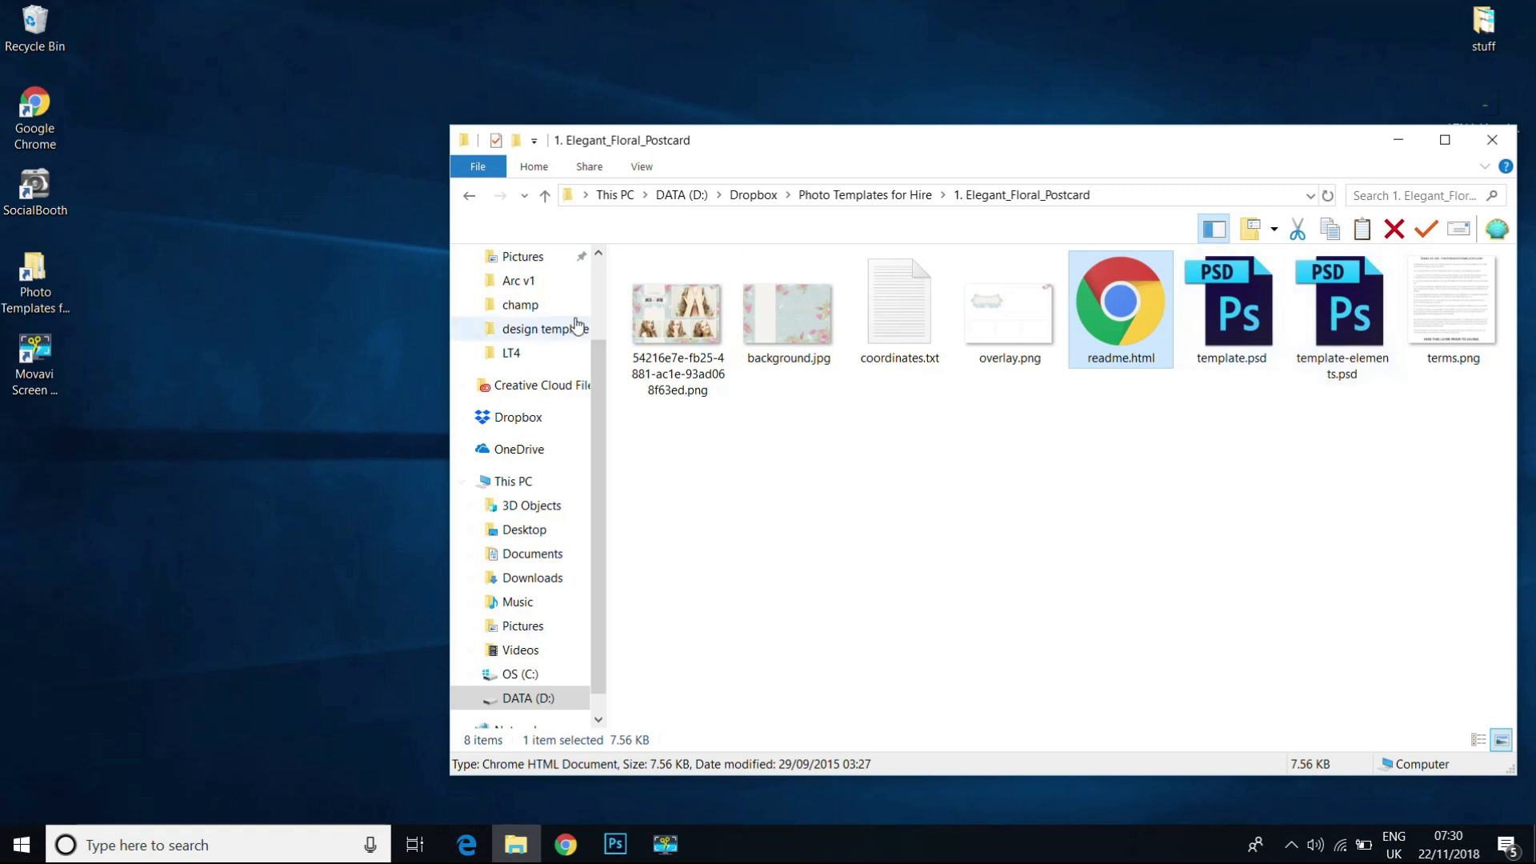
{"action": "double_click", "coordinate": [1084, 357]}
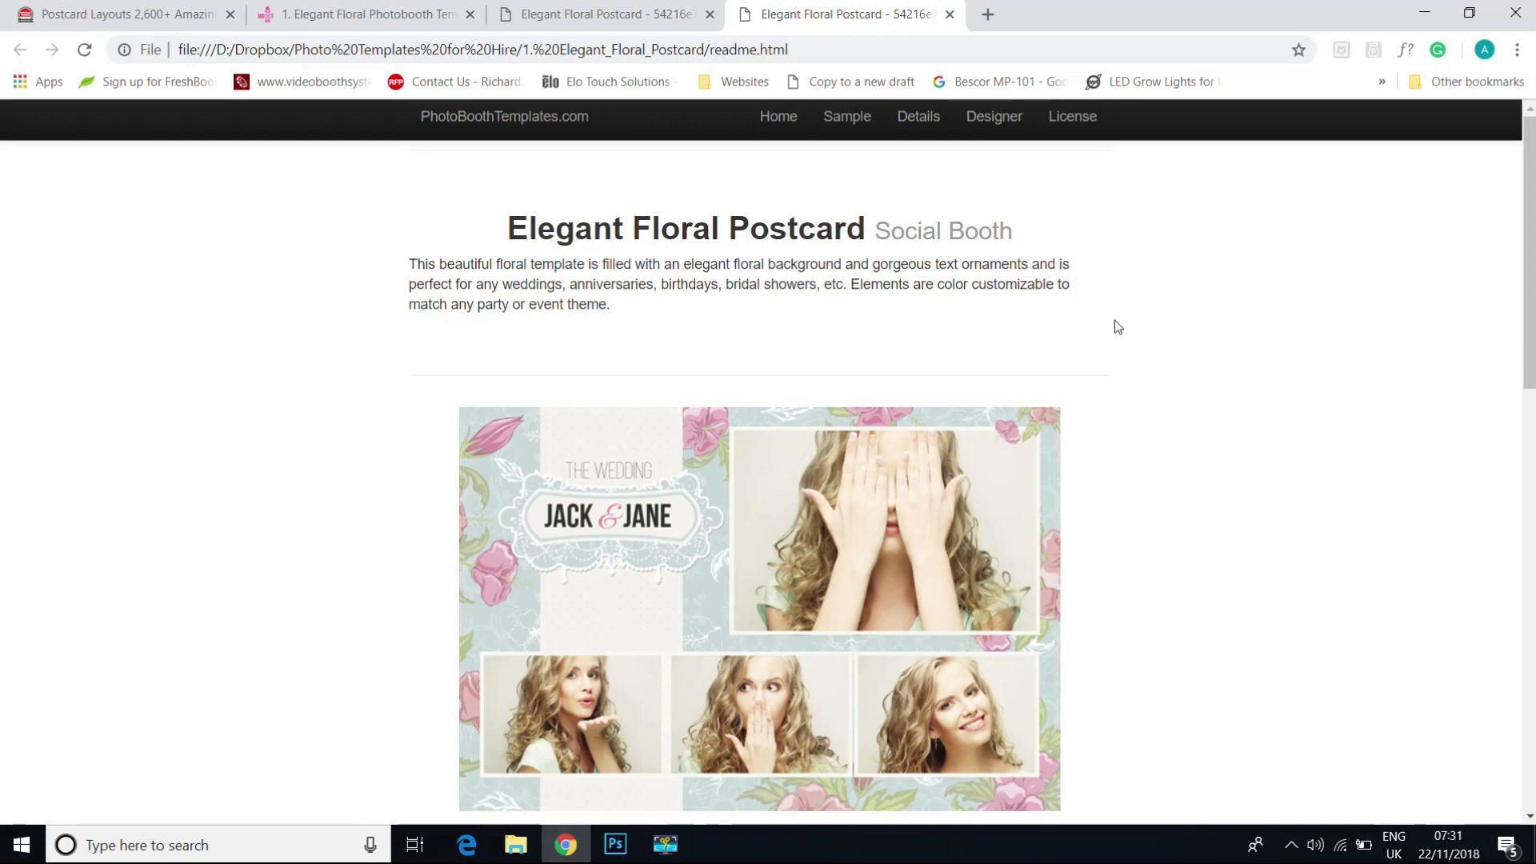
{"action": "scroll", "coordinate": [1104, 319], "scroll_direction": "down", "scroll_amount": 4}
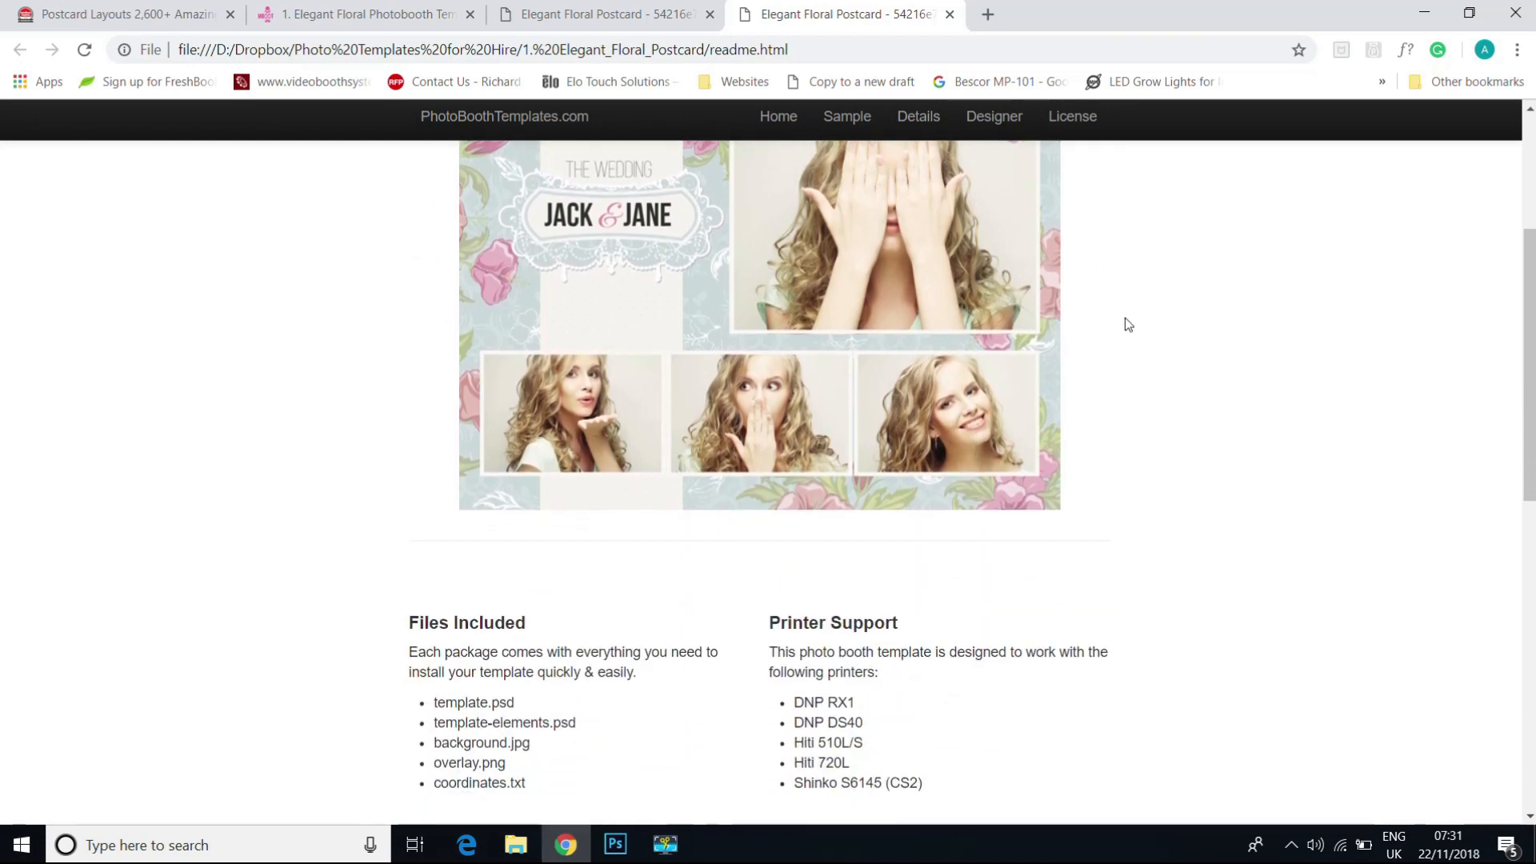
{"action": "scroll", "coordinate": [1192, 492], "scroll_direction": "down", "scroll_amount": 3}
{"action": "scroll", "coordinate": [1168, 498], "scroll_direction": "down", "scroll_amount": 3}
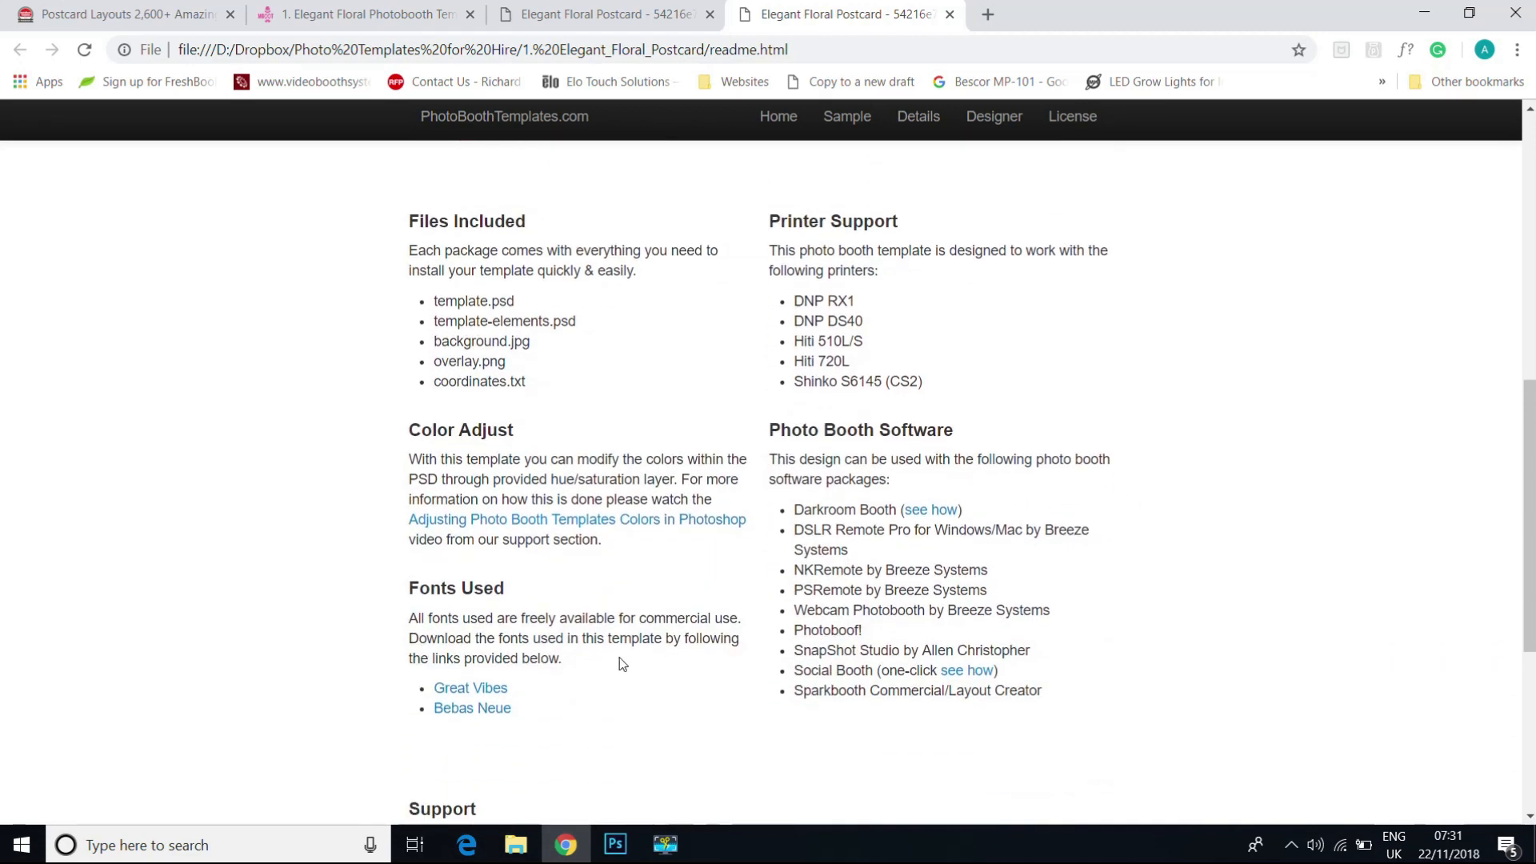
{"action": "scroll", "coordinate": [621, 664], "scroll_direction": "down", "scroll_amount": 4}
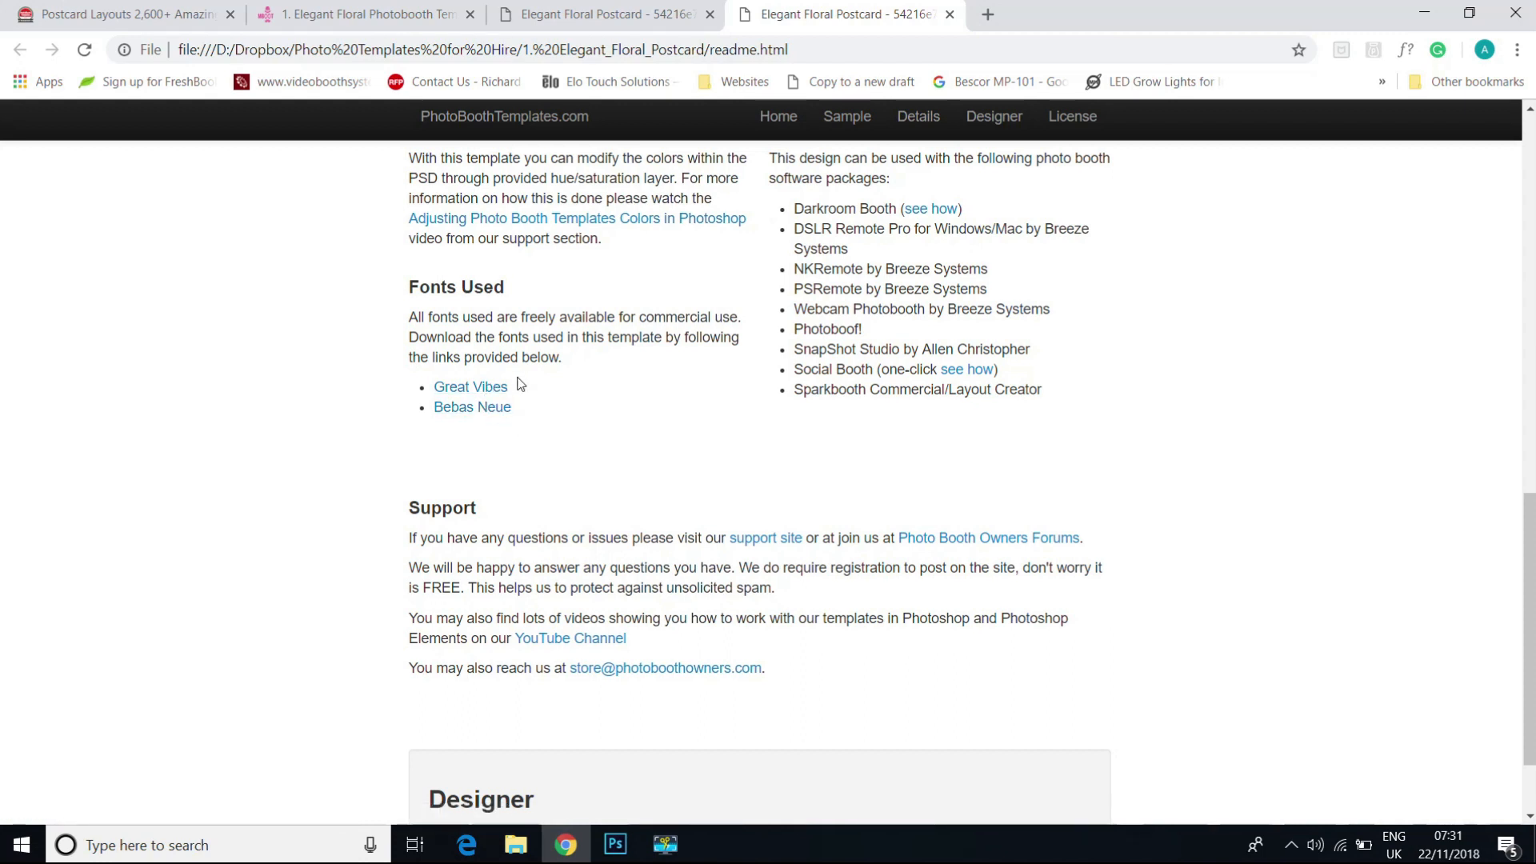
Step: Download the Great Vibes font through the readme's link and open GreatVibes-Regular.otf from the downloaded great-vibes.zip
{"action": "left_click", "coordinate": [478, 389]}
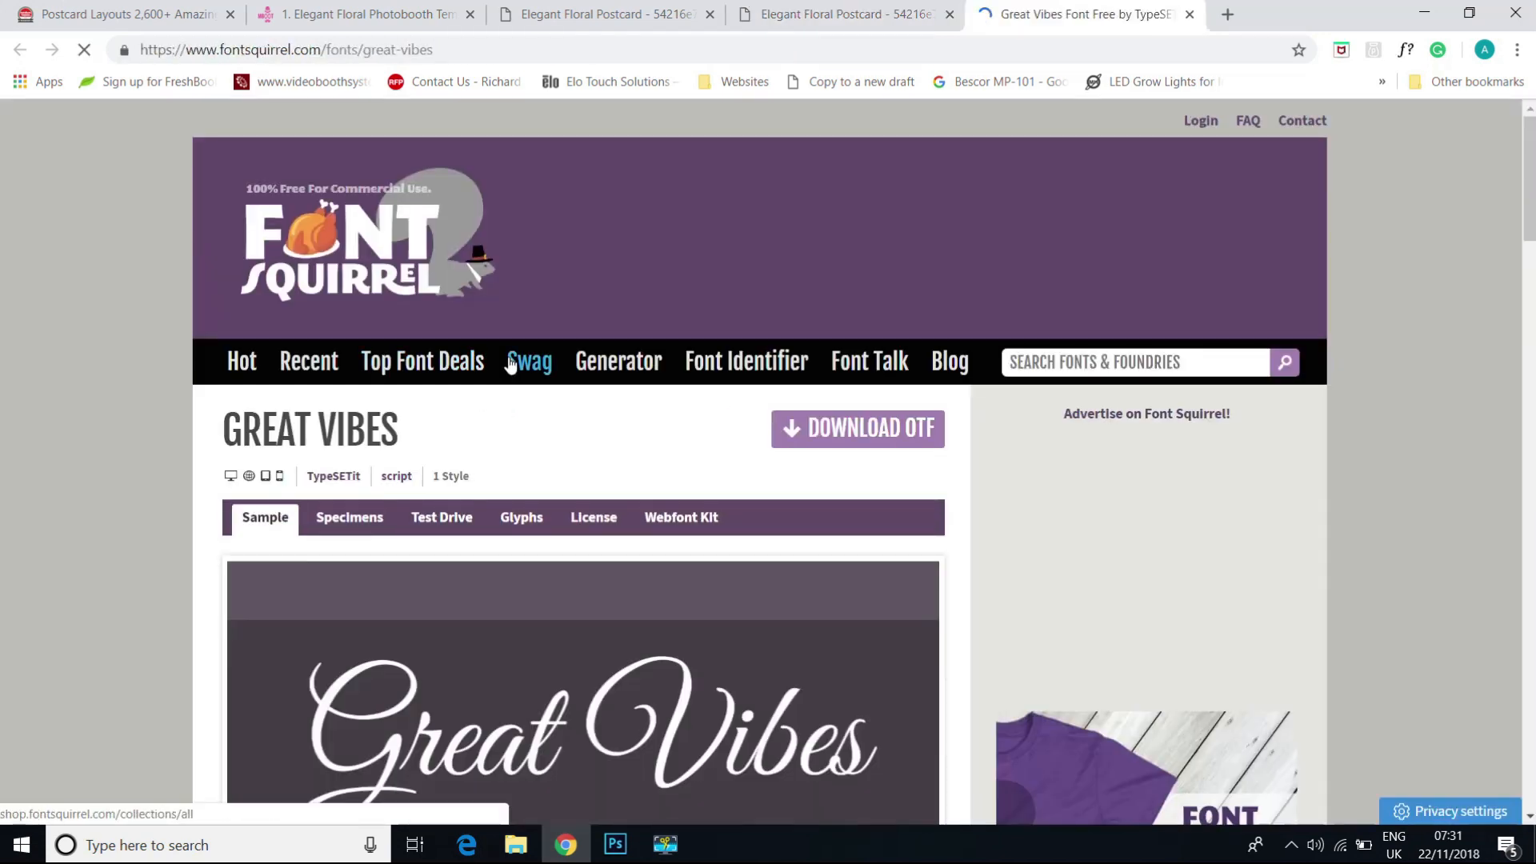
{"action": "left_click", "coordinate": [883, 432]}
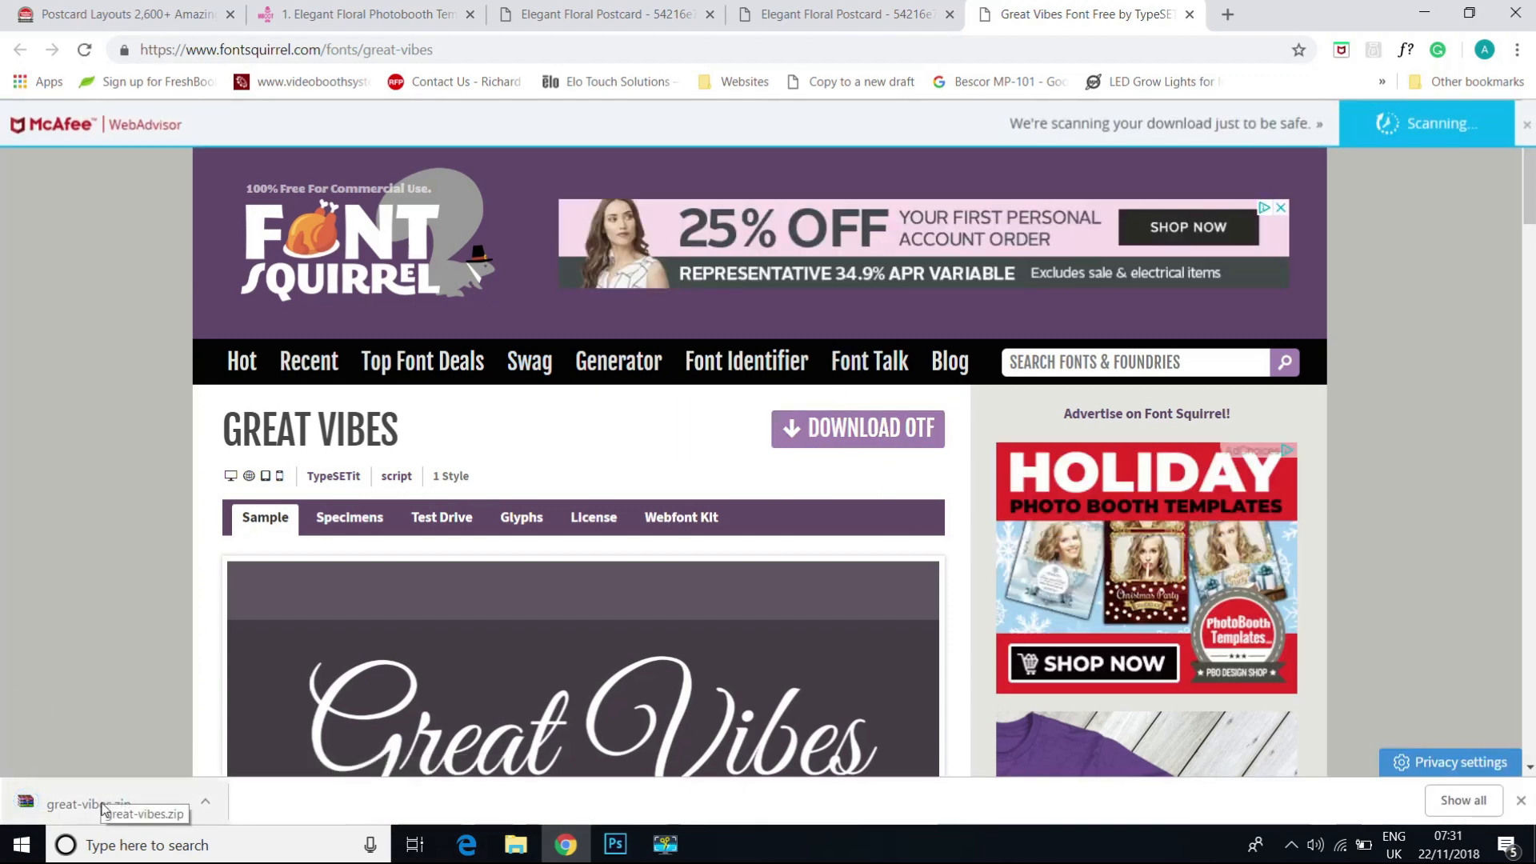
{"action": "left_click", "coordinate": [103, 806]}
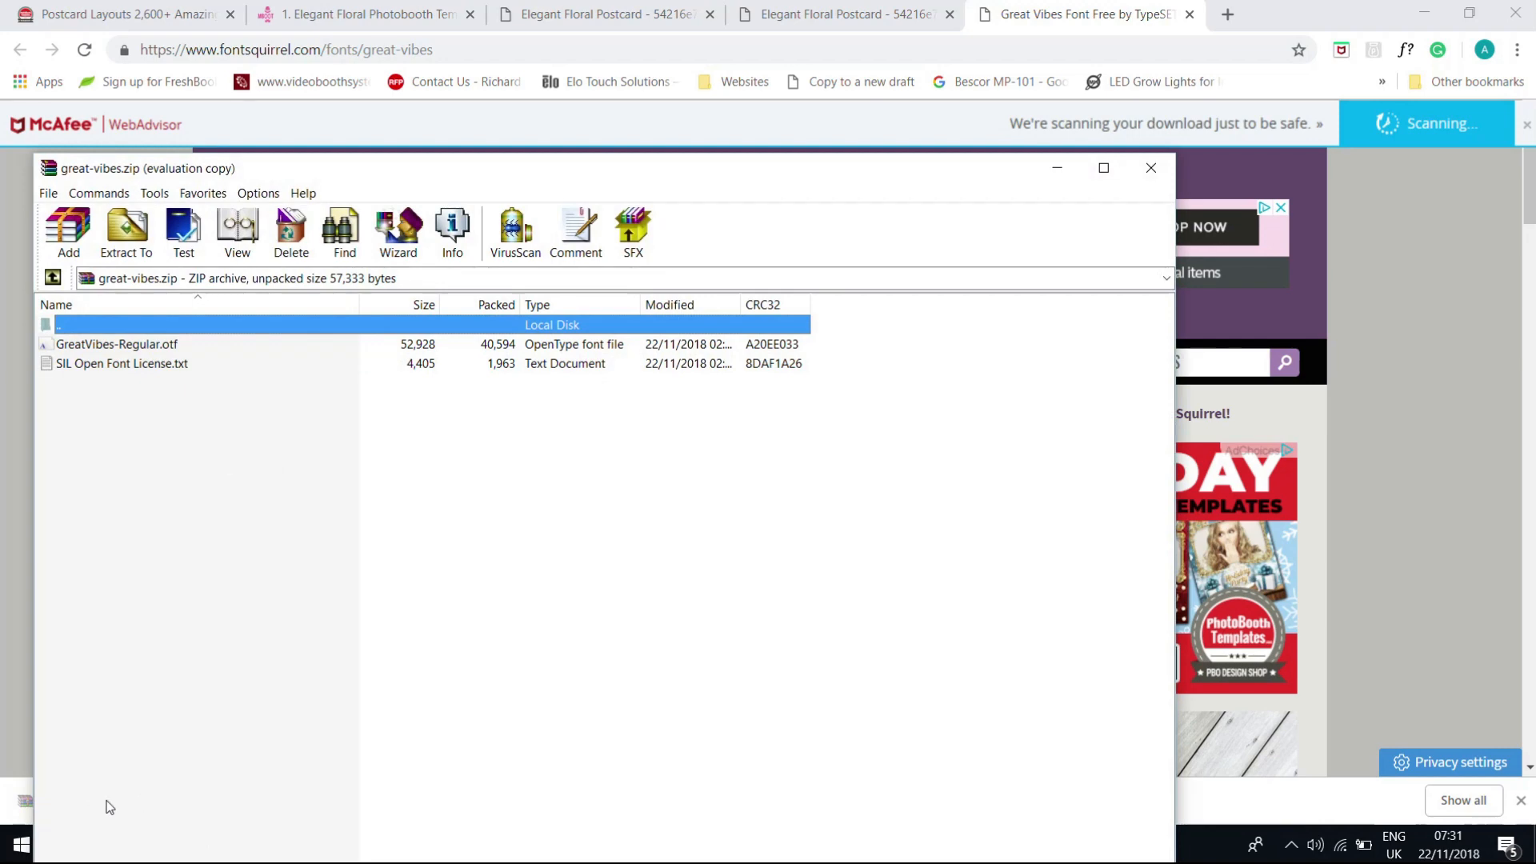
{"action": "left_click", "coordinate": [719, 552]}
{"action": "double_click", "coordinate": [309, 344]}
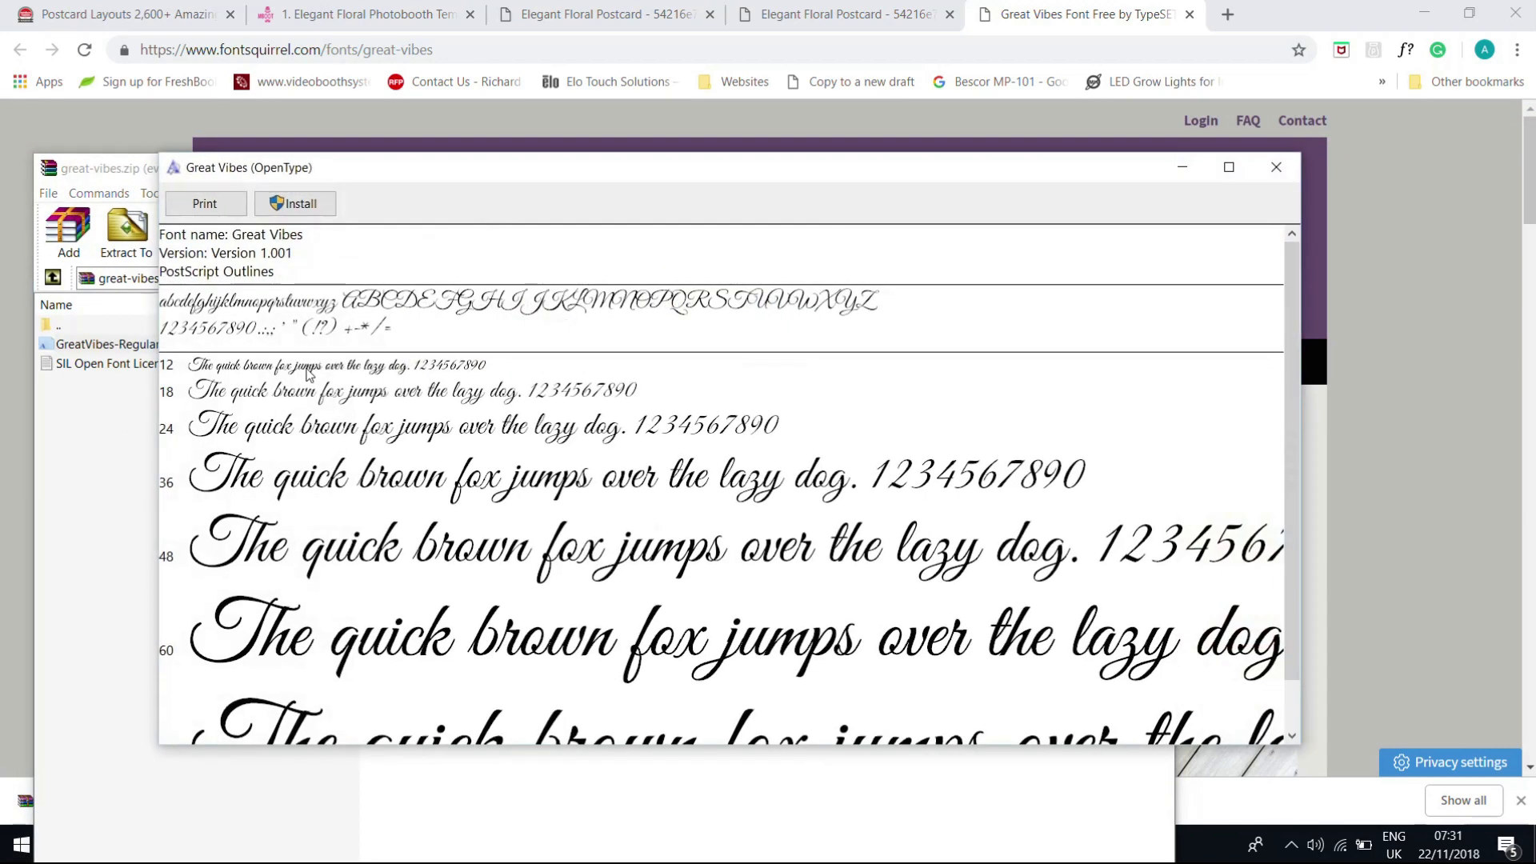
Step: Install the Great Vibes font, replacing the existing copy, and close the font preview and the archive
{"action": "left_click", "coordinate": [312, 205]}
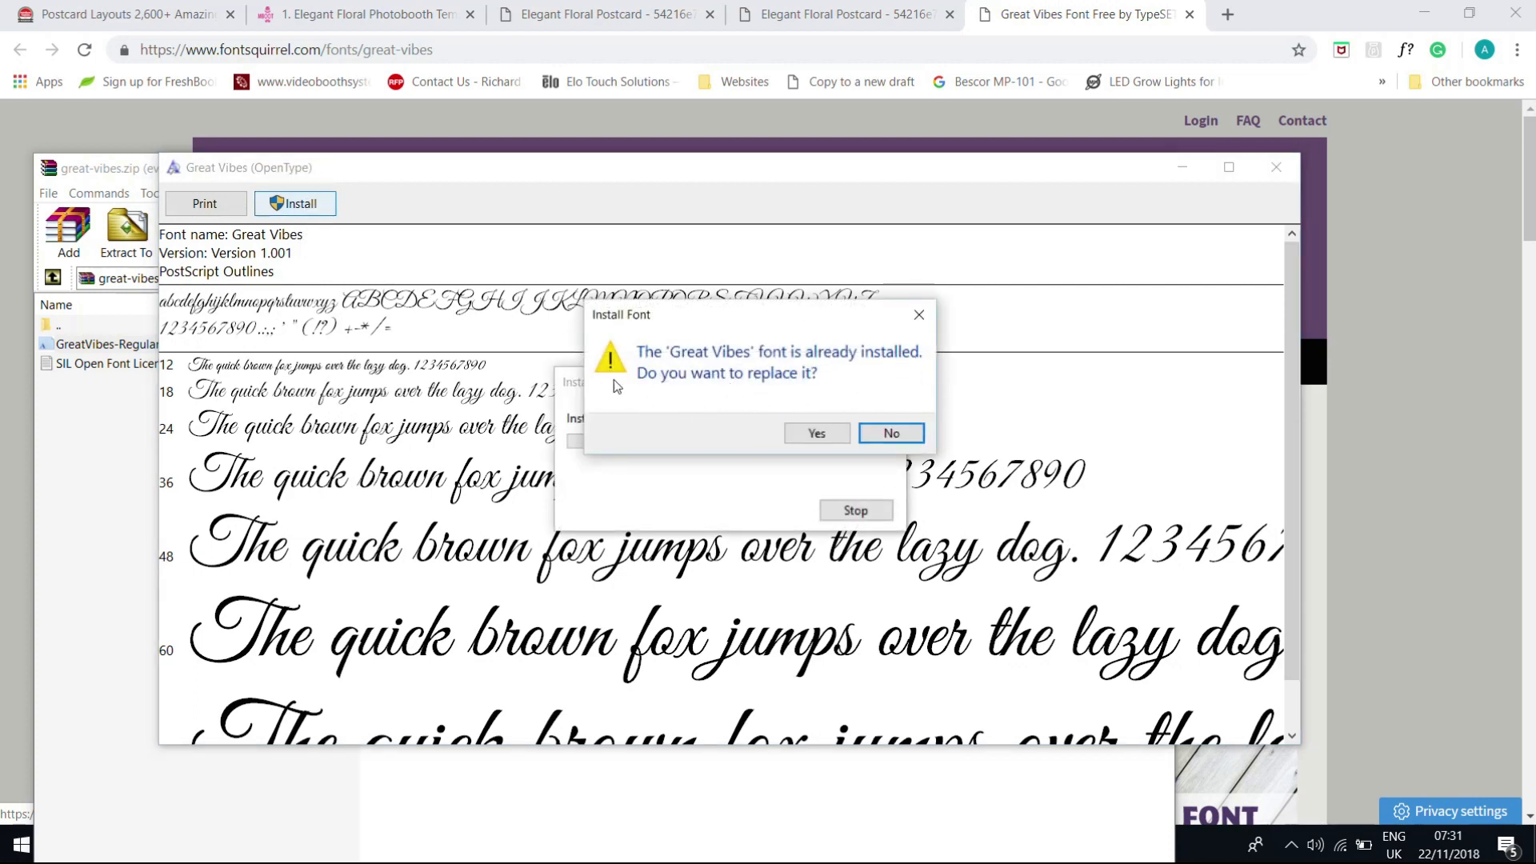
{"action": "left_click", "coordinate": [813, 433]}
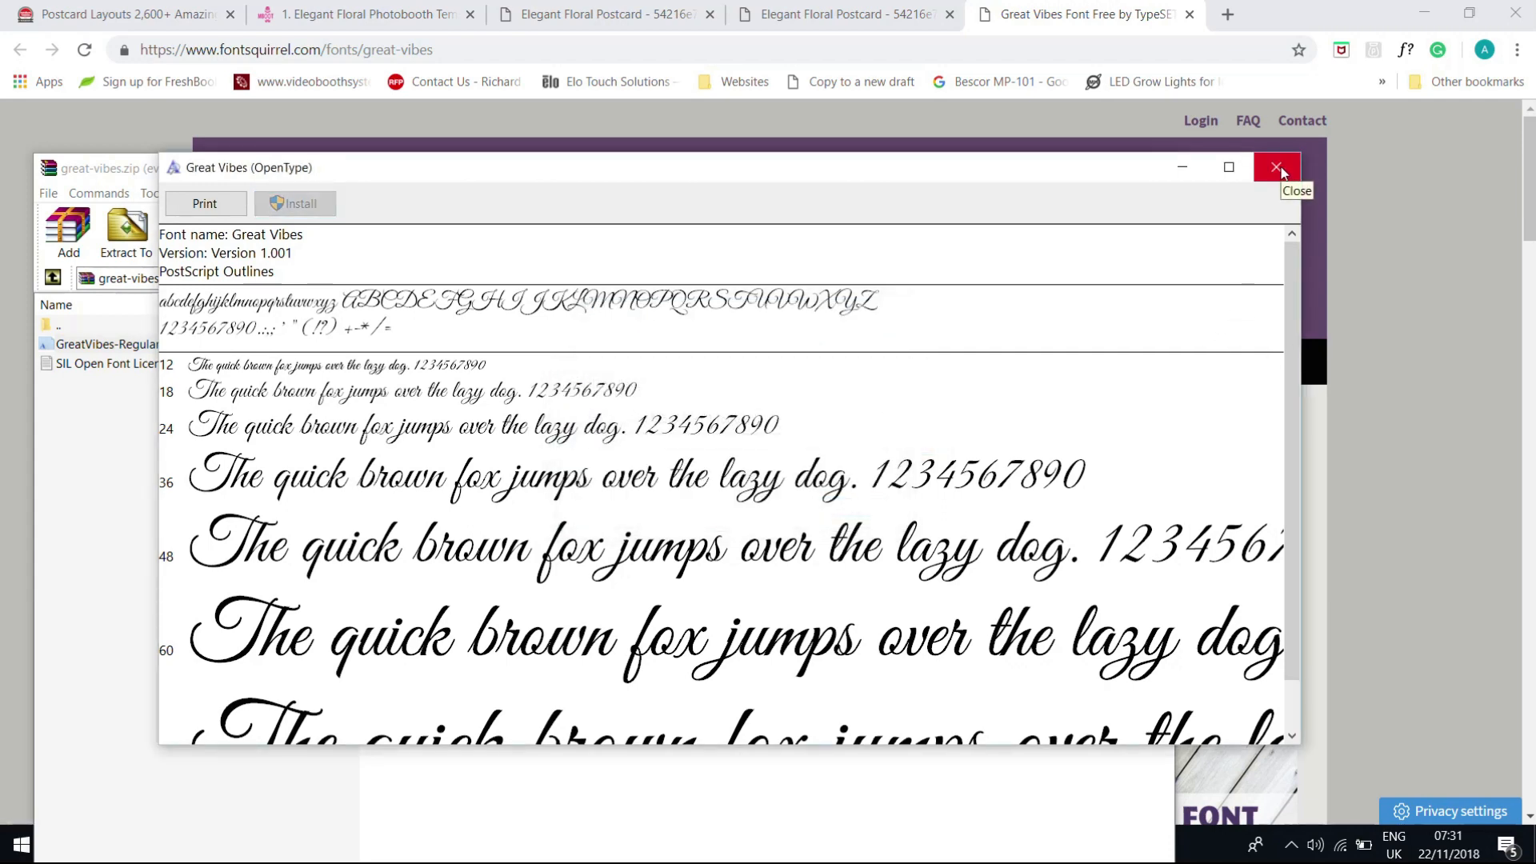
{"action": "left_click", "coordinate": [1278, 169]}
{"action": "left_click", "coordinate": [1145, 168]}
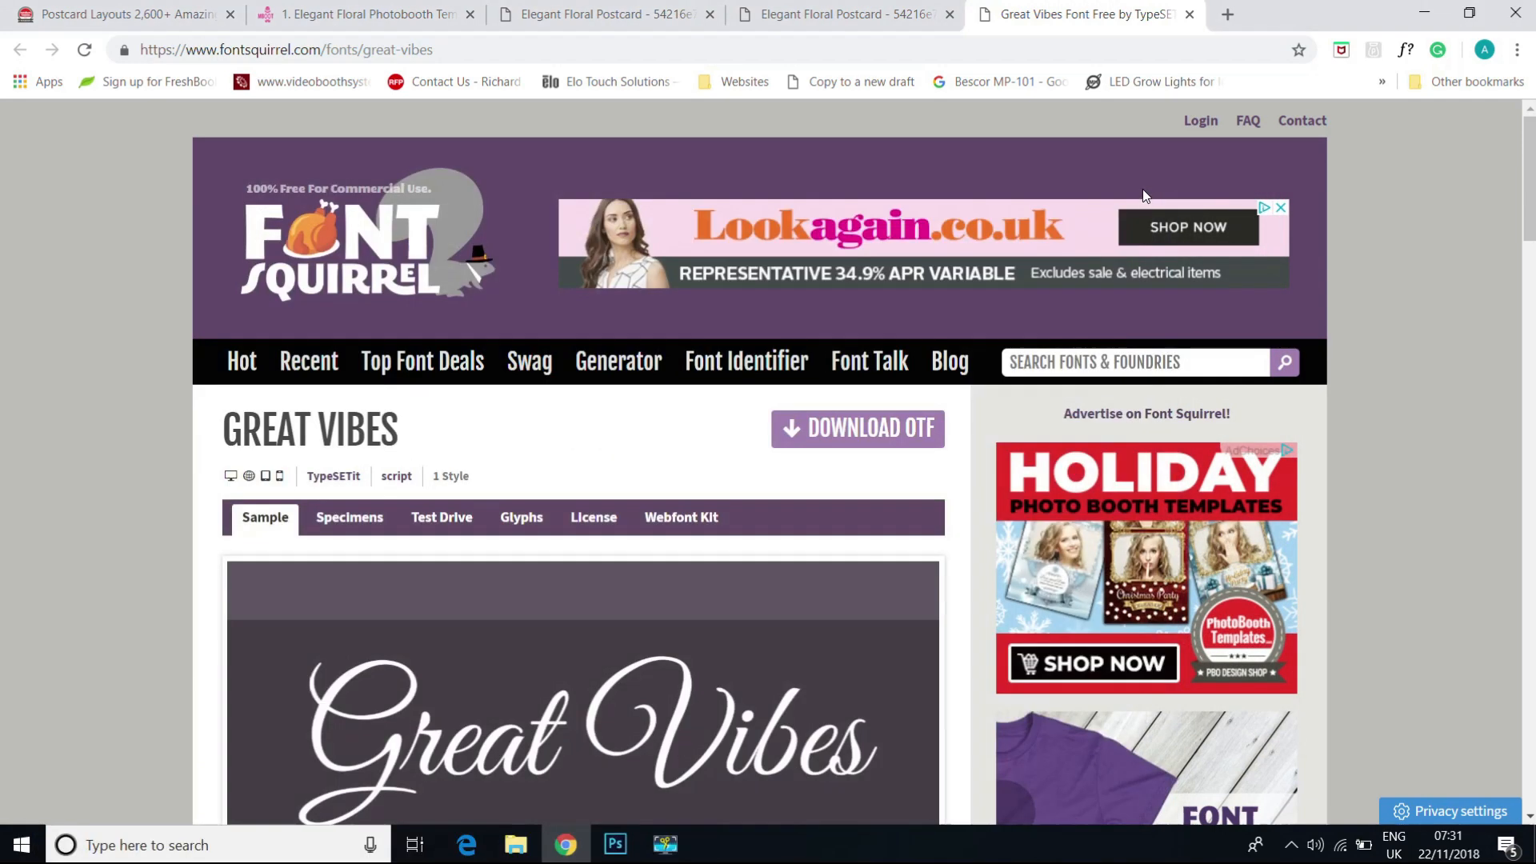
Step: Follow the readme's Bebas Neue font link and continue to the offsite OTF download page
{"action": "left_click", "coordinate": [844, 15]}
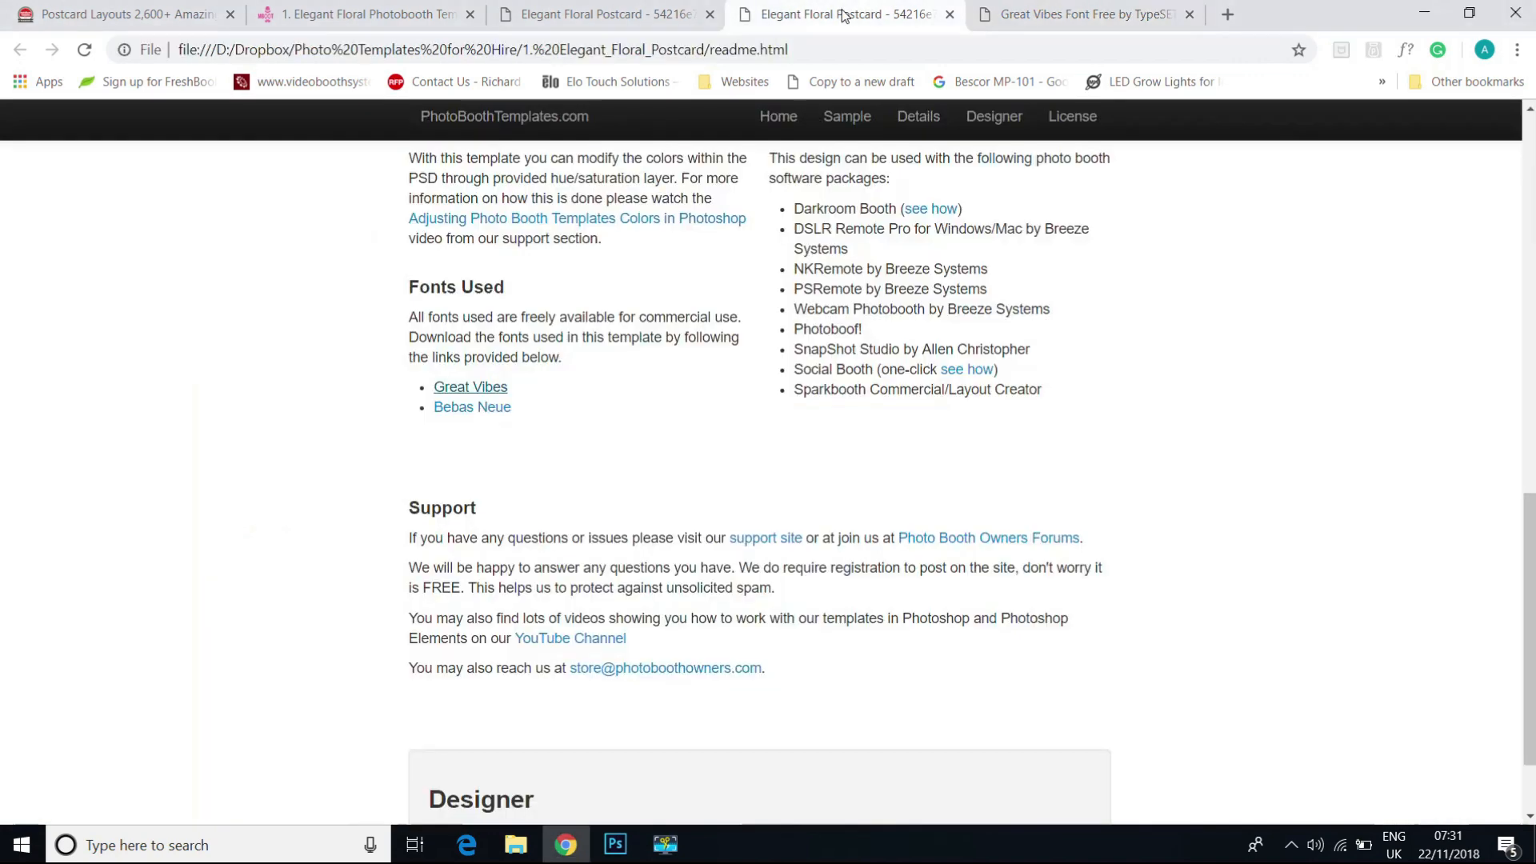
{"action": "left_click", "coordinate": [462, 410]}
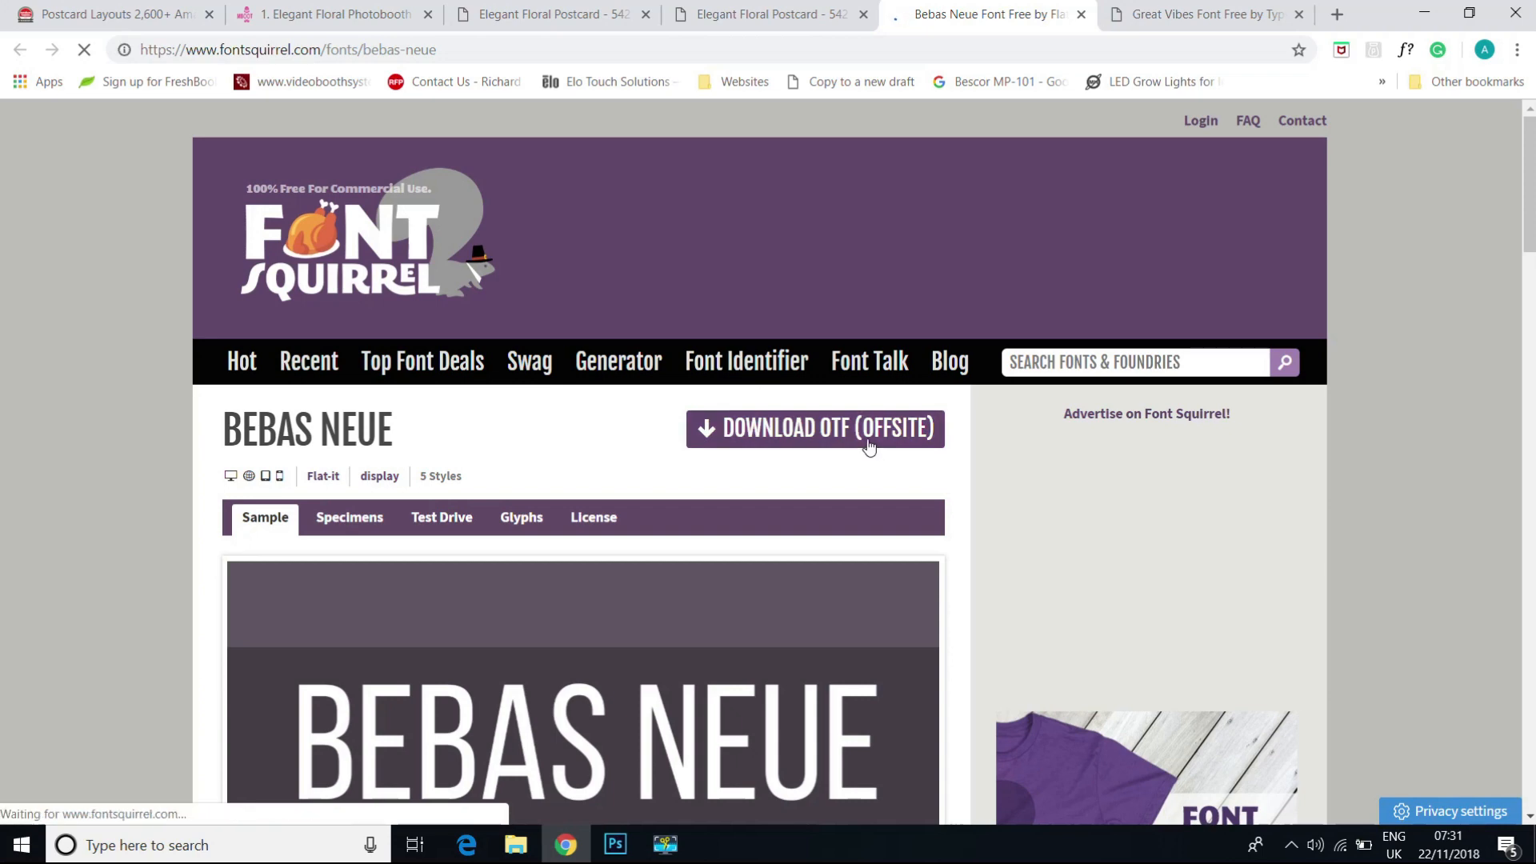
{"action": "left_click", "coordinate": [869, 444]}
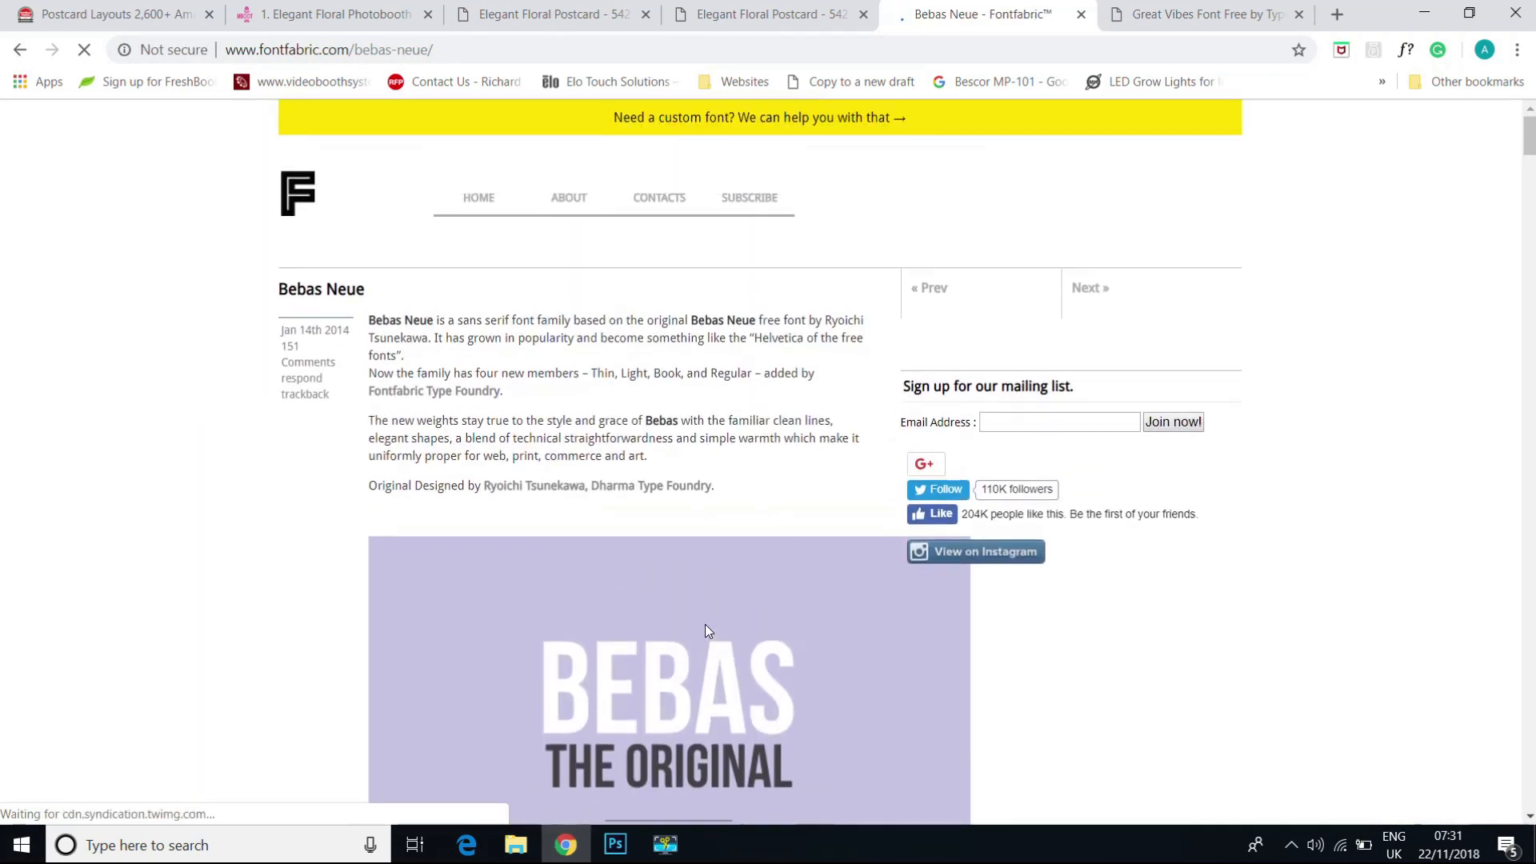
Step: Locate the download option near the end of the Fontfabric Bebas Neue page and download the free fonts
{"action": "scroll", "coordinate": [656, 440], "scroll_direction": "down", "scroll_amount": 9}
{"action": "scroll", "coordinate": [657, 445], "scroll_direction": "down", "scroll_amount": 5}
{"action": "scroll", "coordinate": [992, 518], "scroll_direction": "down", "scroll_amount": 2}
{"action": "scroll", "coordinate": [997, 519], "scroll_direction": "down", "scroll_amount": 20}
{"action": "scroll", "coordinate": [996, 519], "scroll_direction": "up", "scroll_amount": 20}
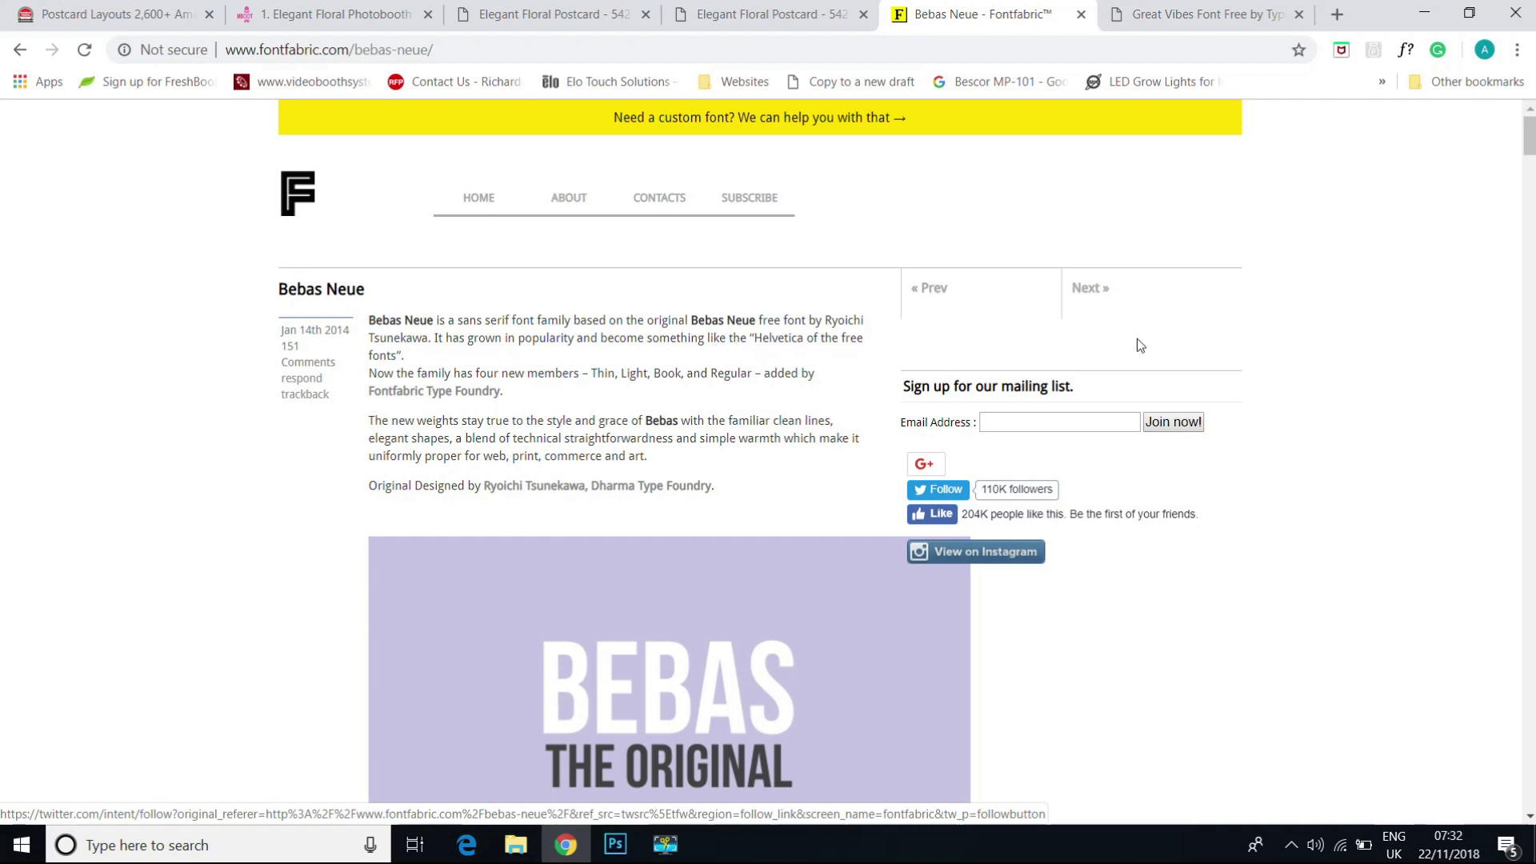
{"action": "left_click_drag", "start_coordinate": [1528, 135], "coordinate": [895, 748]}
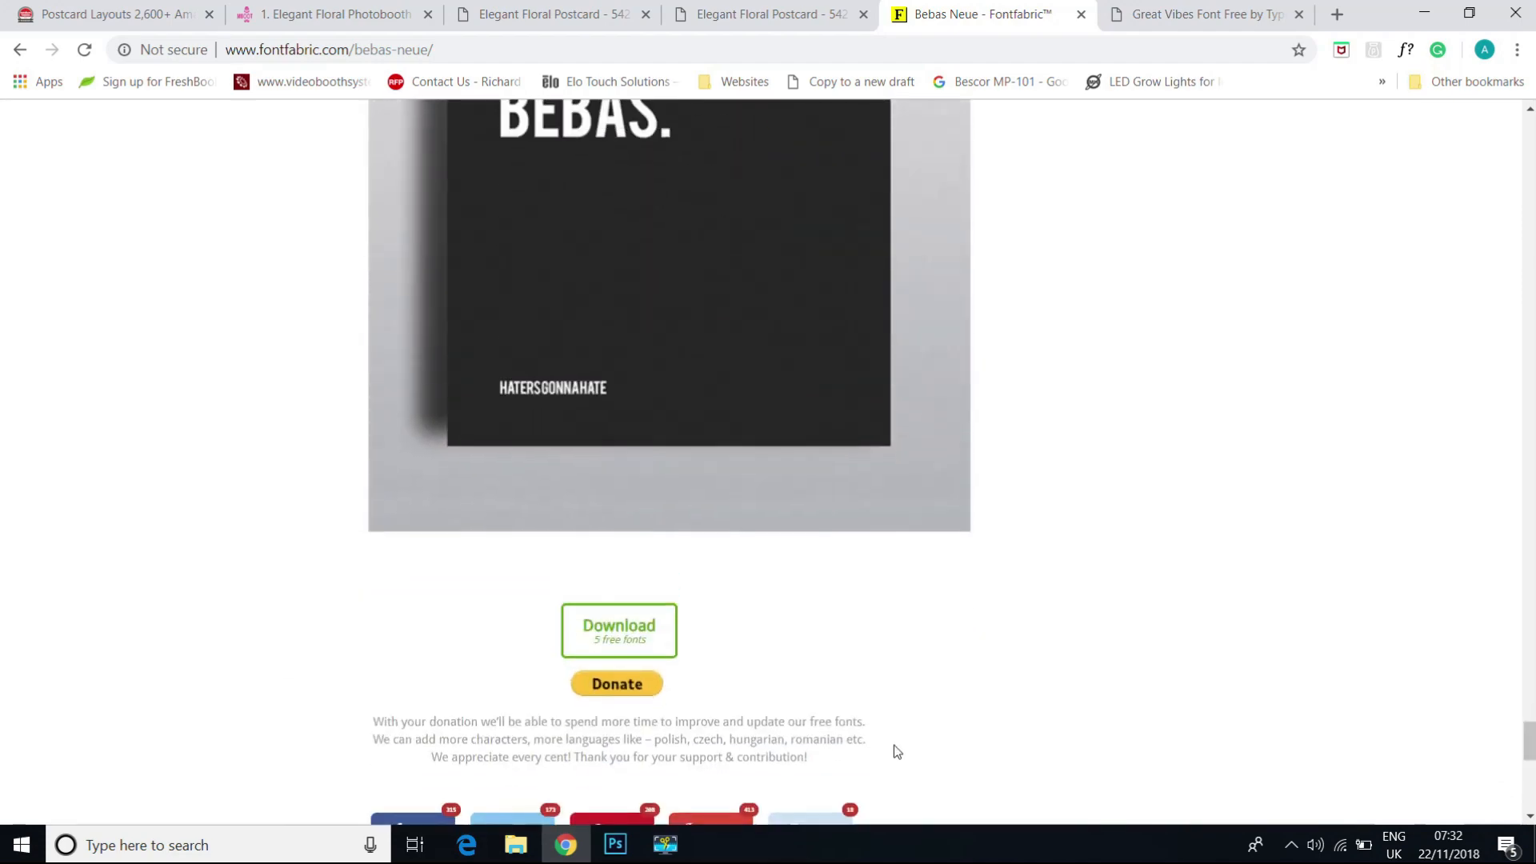
{"action": "left_click", "coordinate": [626, 614]}
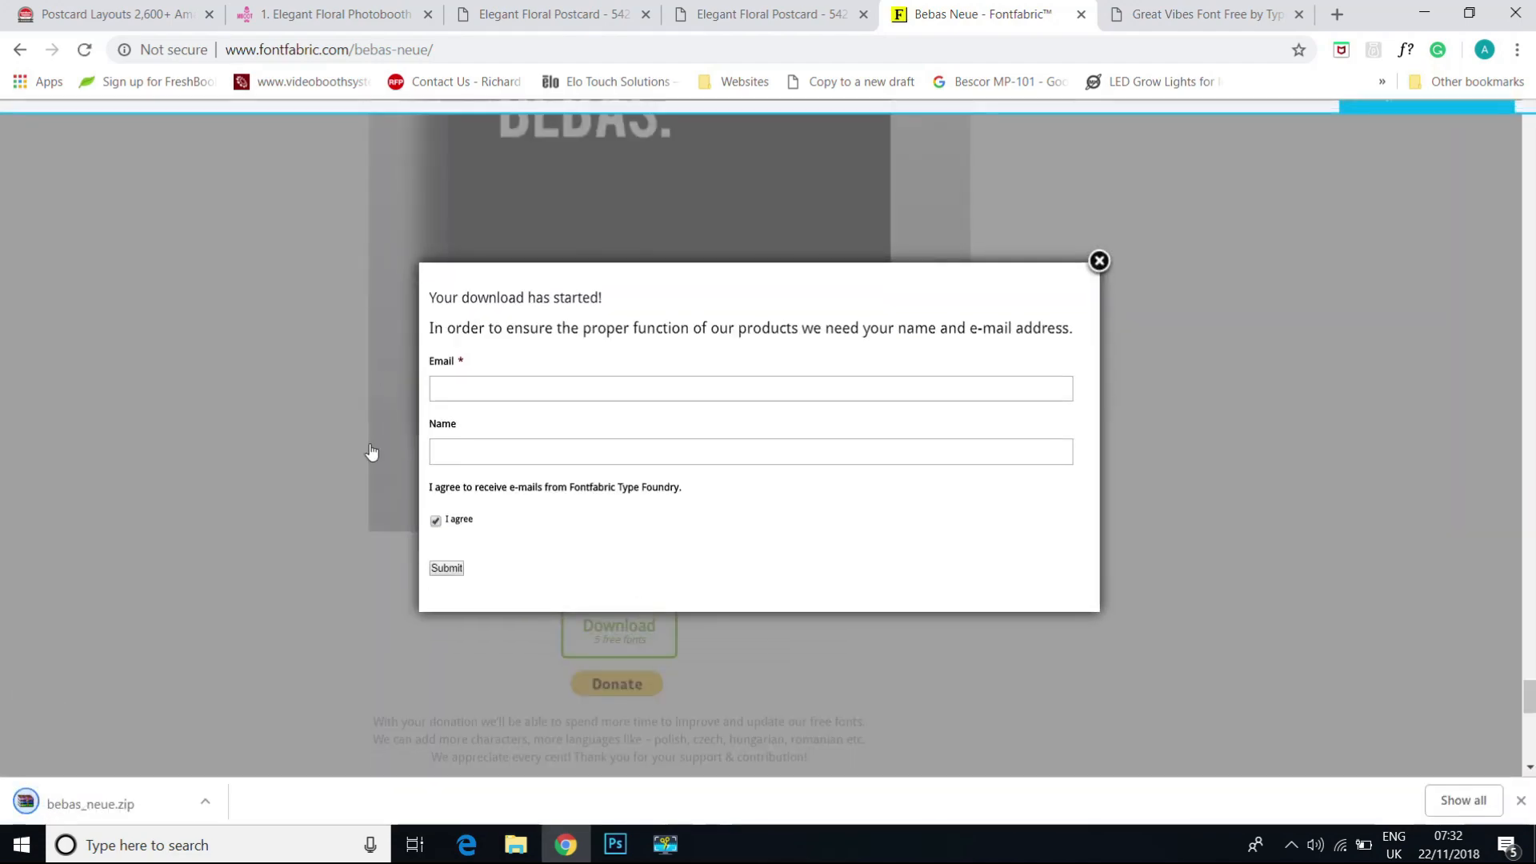
Step: Open bebas_neue.zip, install the BebasNeue Bold.otf font replacing the existing copy, and close its preview
{"action": "left_click", "coordinate": [66, 802]}
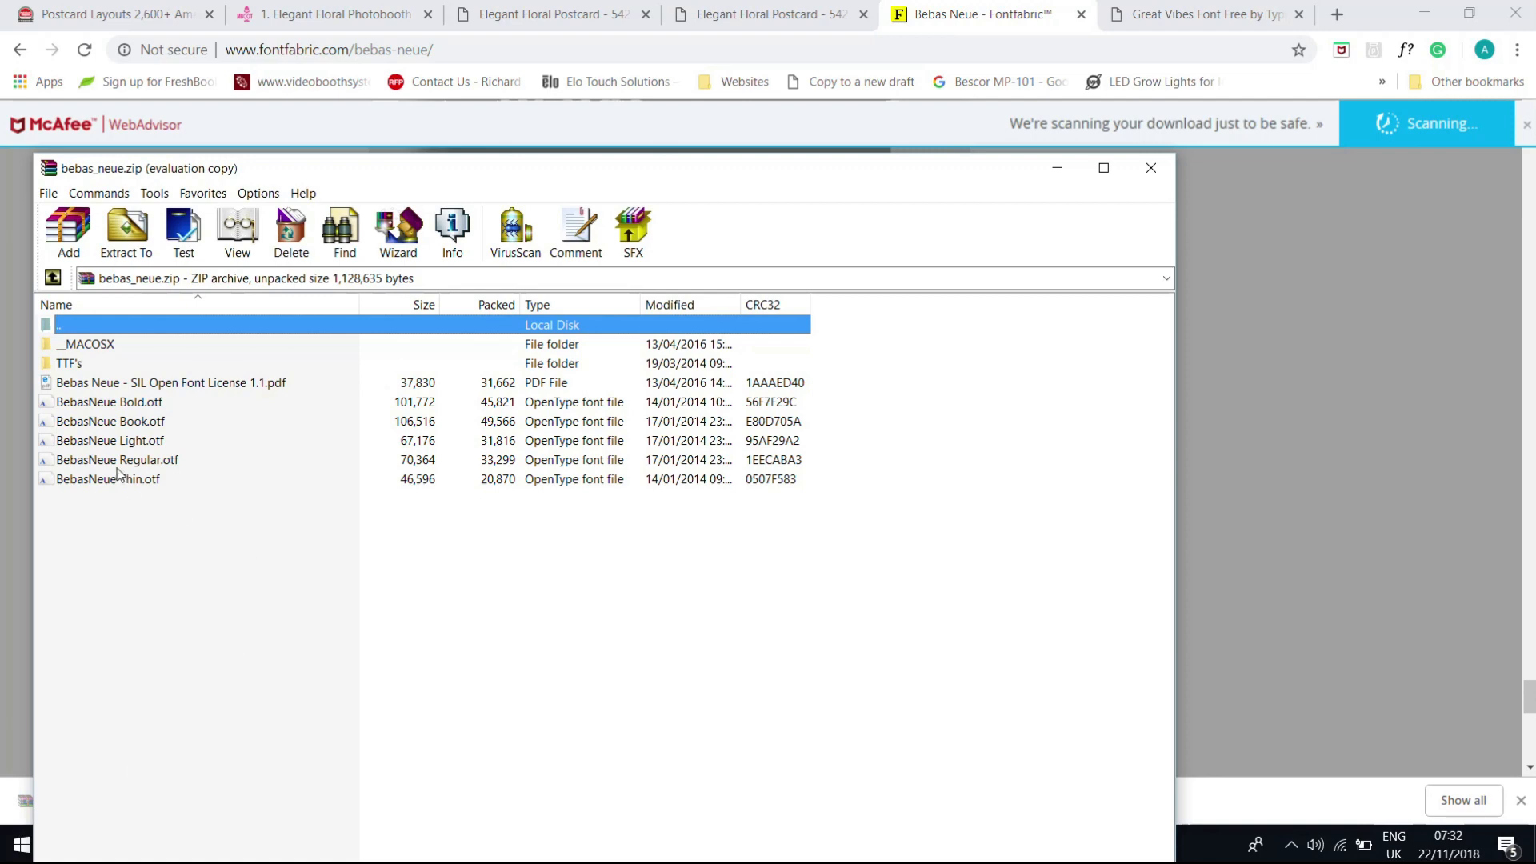
{"action": "left_click", "coordinate": [141, 404]}
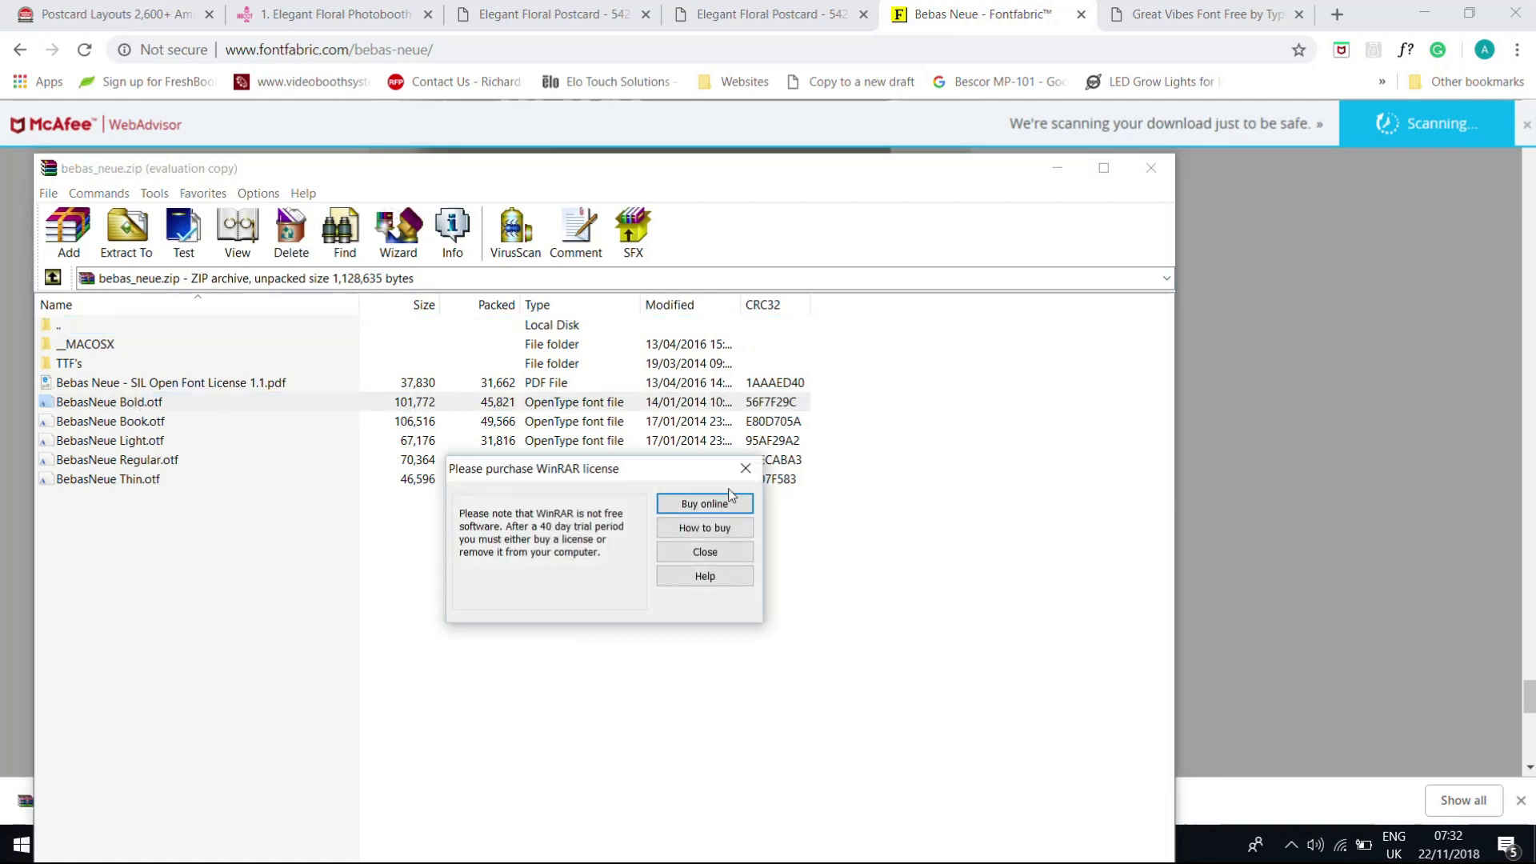
{"action": "left_click", "coordinate": [703, 552]}
{"action": "double_click", "coordinate": [194, 400]}
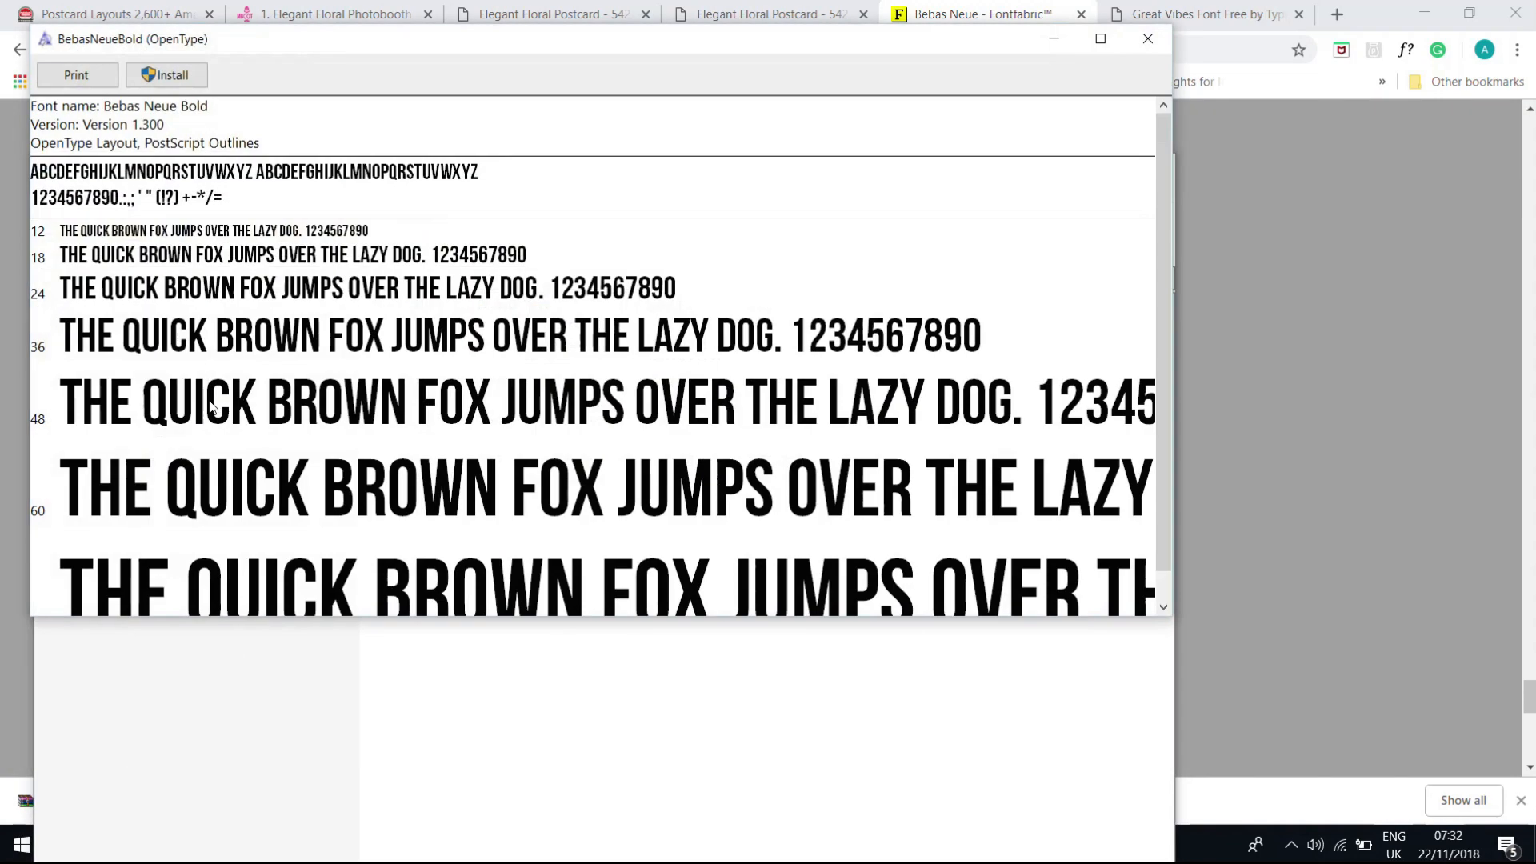
{"action": "left_click", "coordinate": [169, 77]}
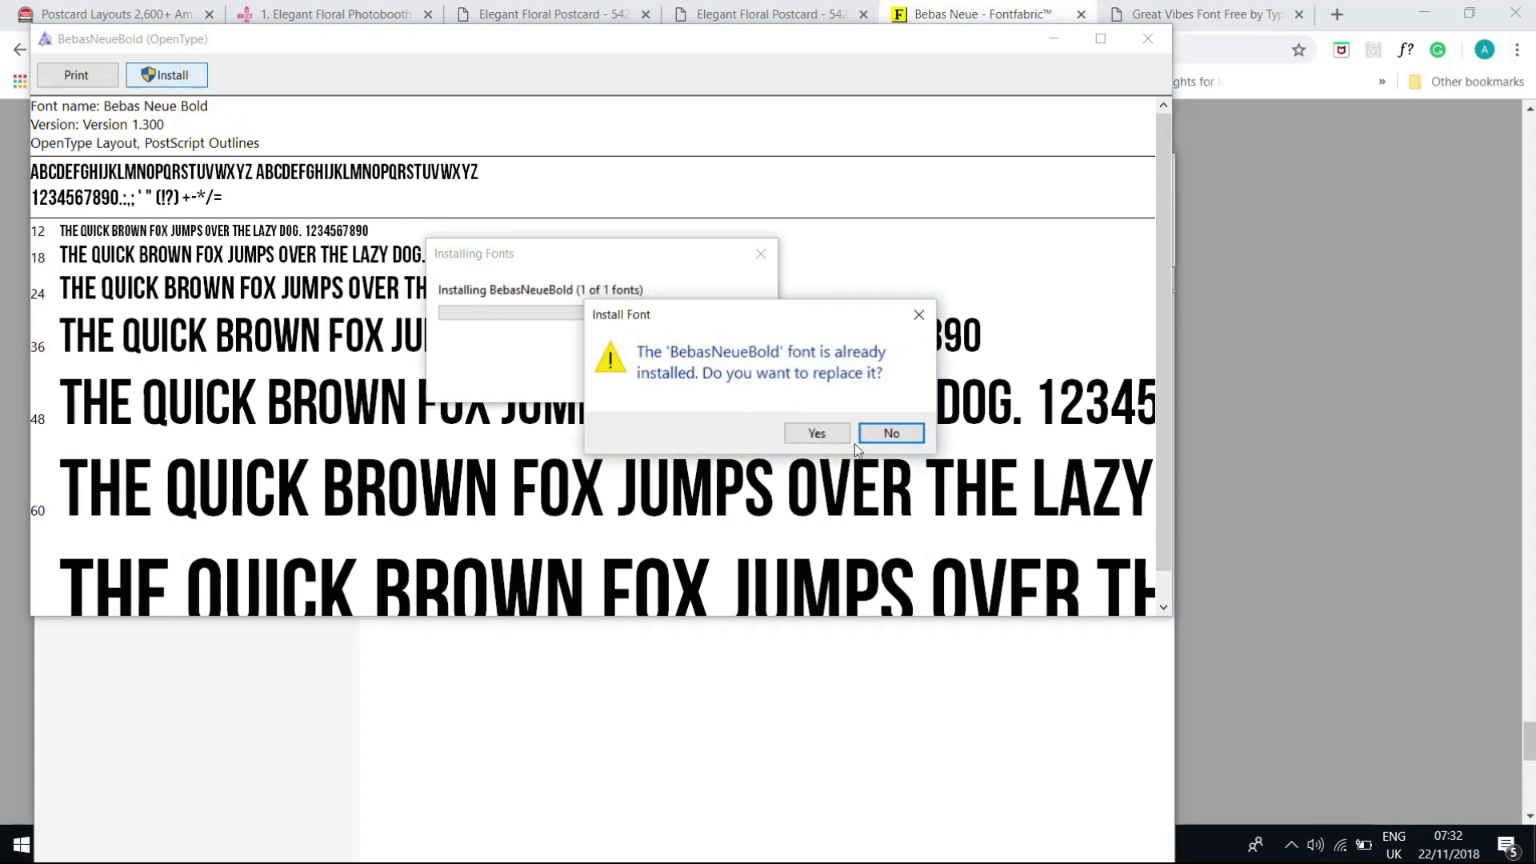
{"action": "left_click", "coordinate": [815, 433]}
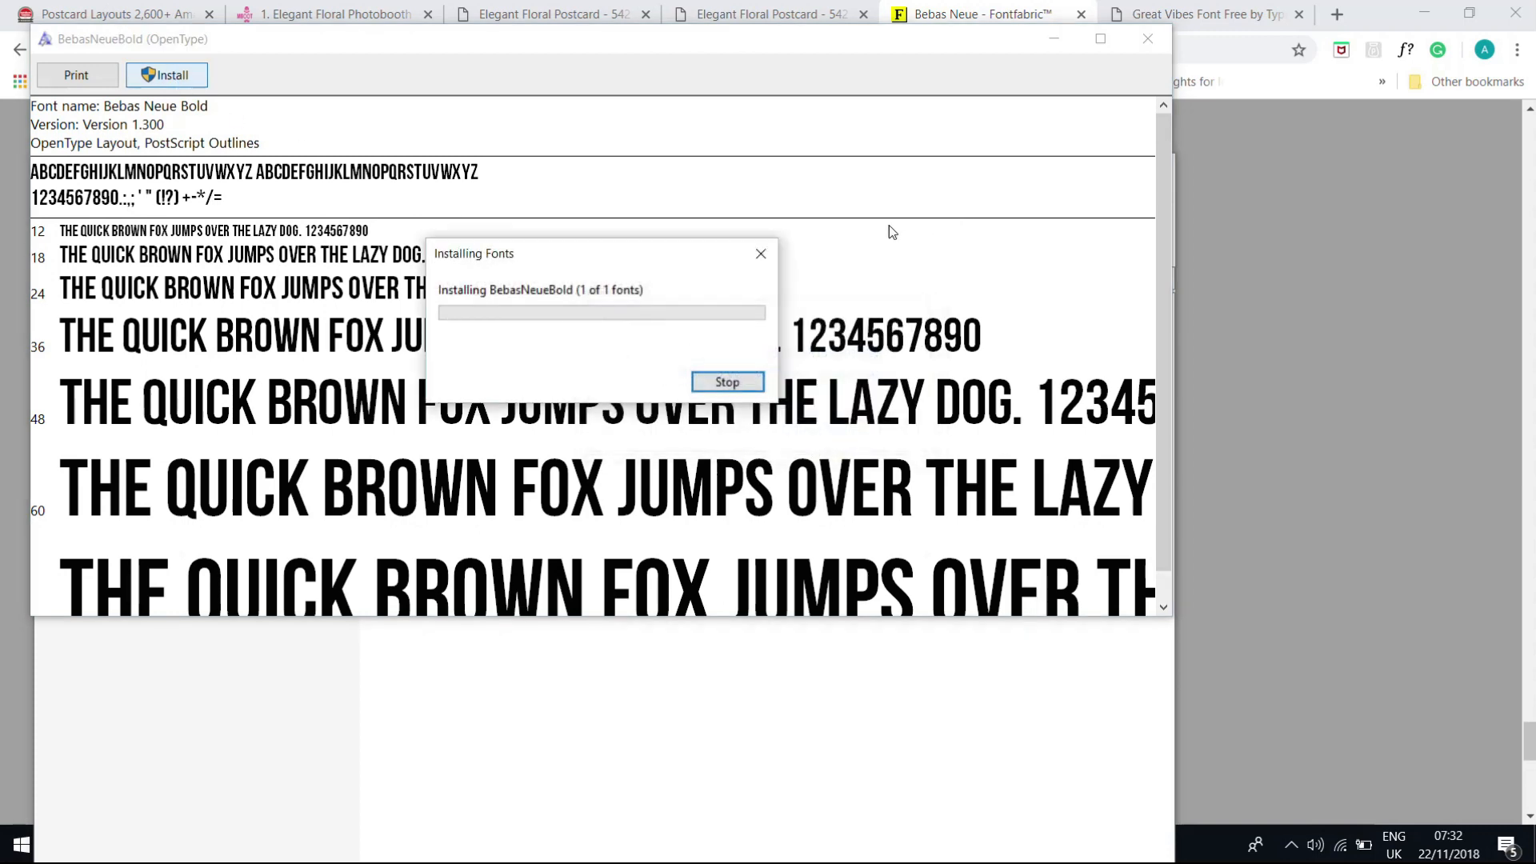
{"action": "left_click", "coordinate": [1147, 40]}
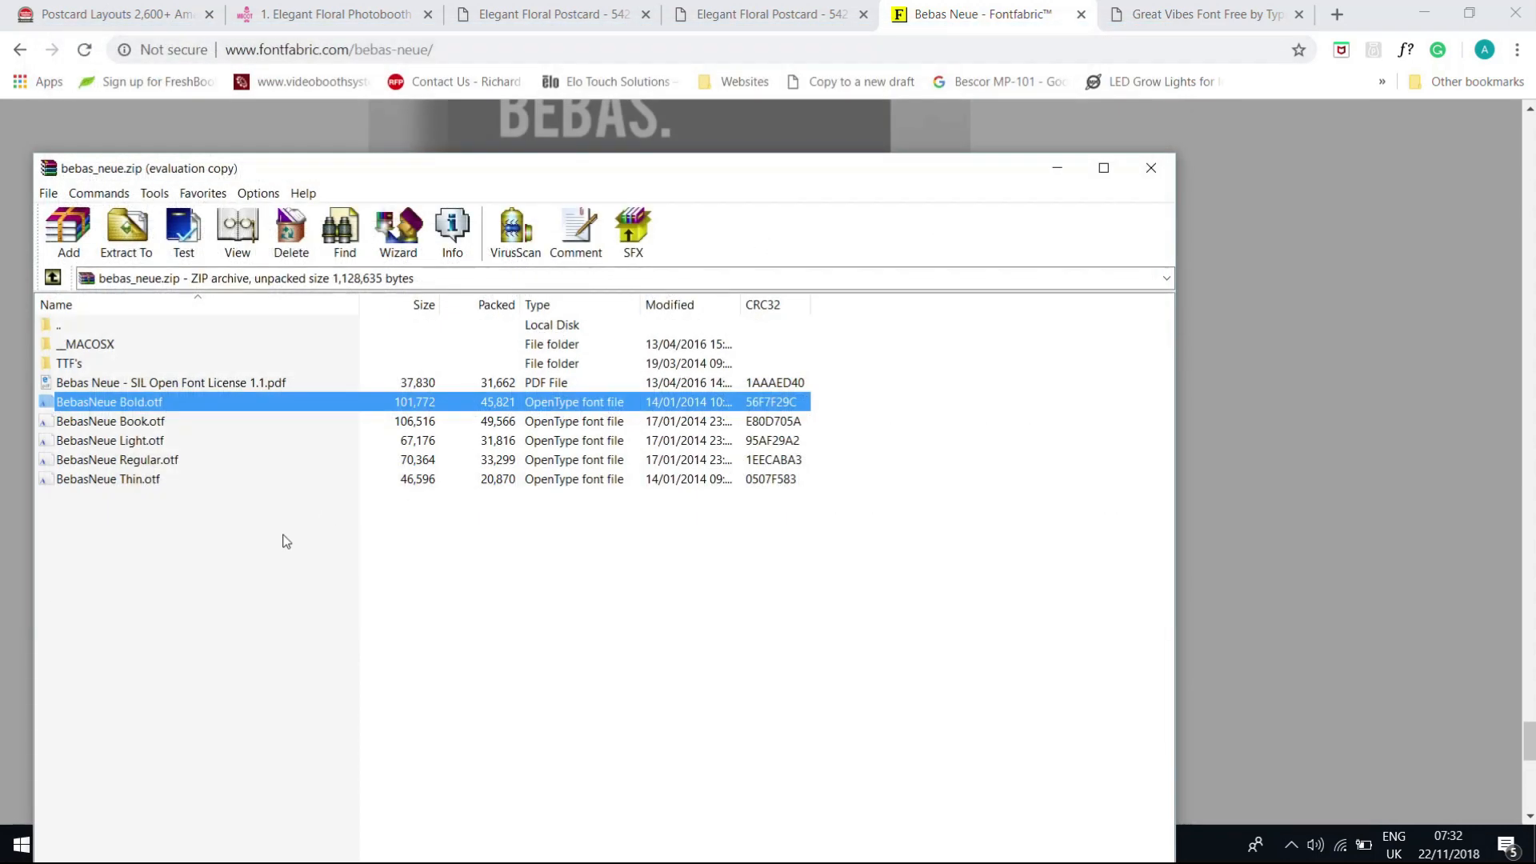
Step: Close the Bebas Neue archive and both font website pages, and minimize the browser to return to the template folder
{"action": "left_click", "coordinate": [1148, 169]}
{"action": "left_click", "coordinate": [1192, 11]}
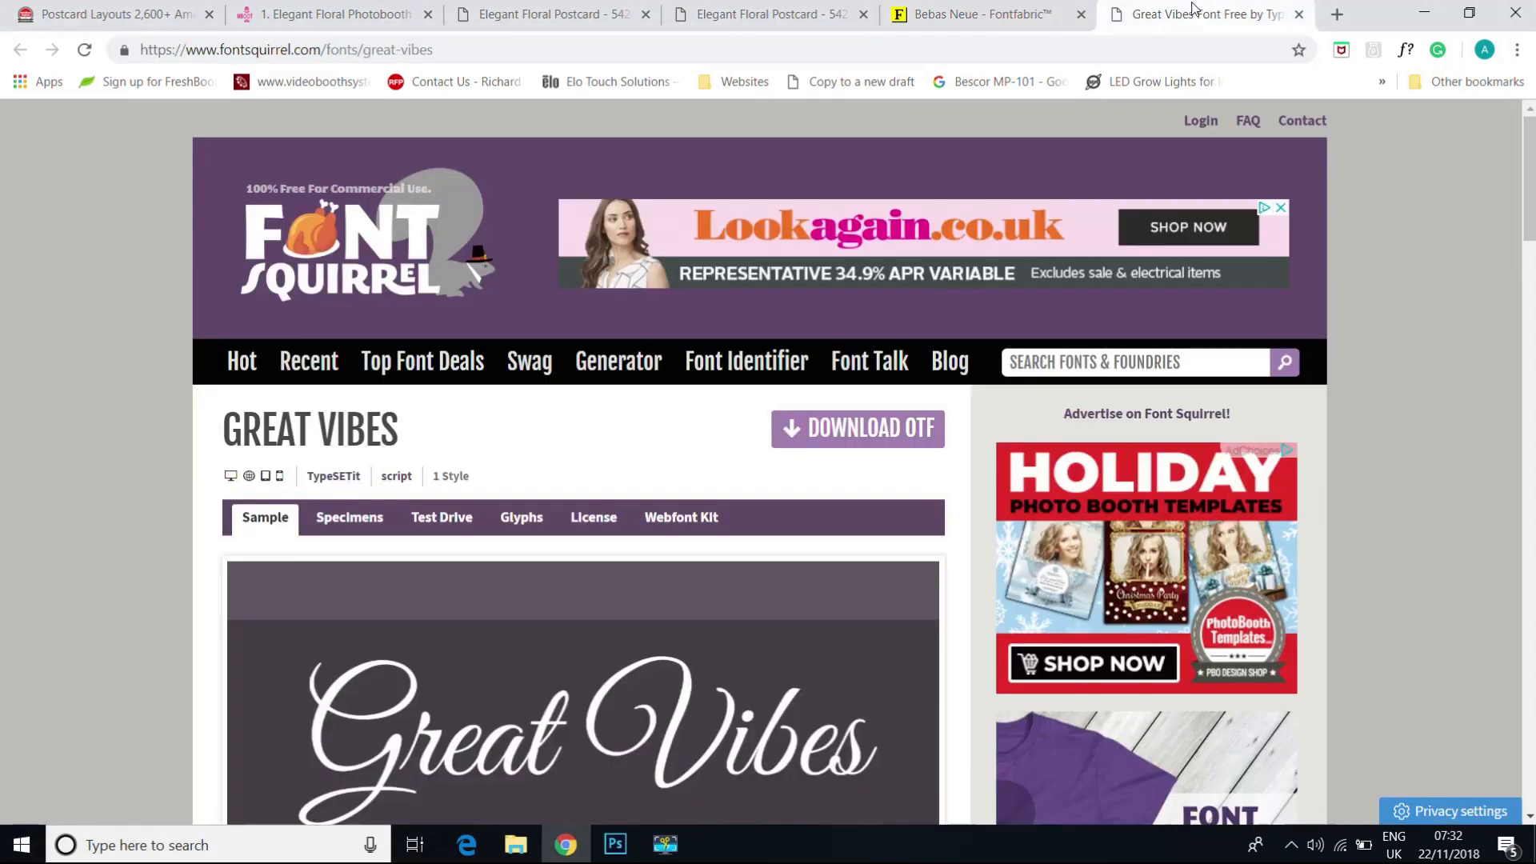
{"action": "left_click", "coordinate": [1298, 15]}
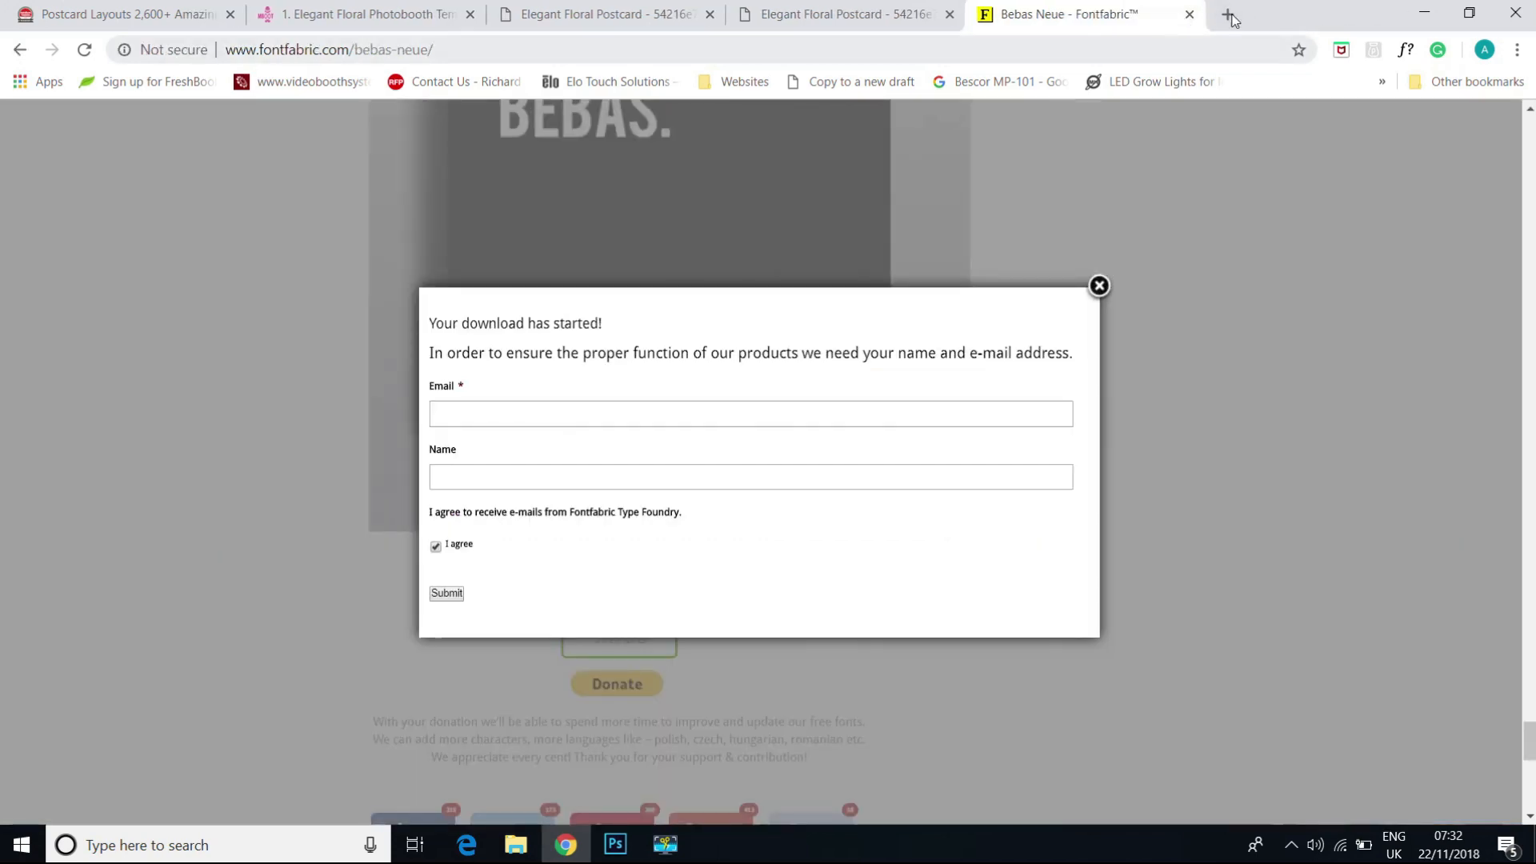
{"action": "left_click", "coordinate": [1189, 14]}
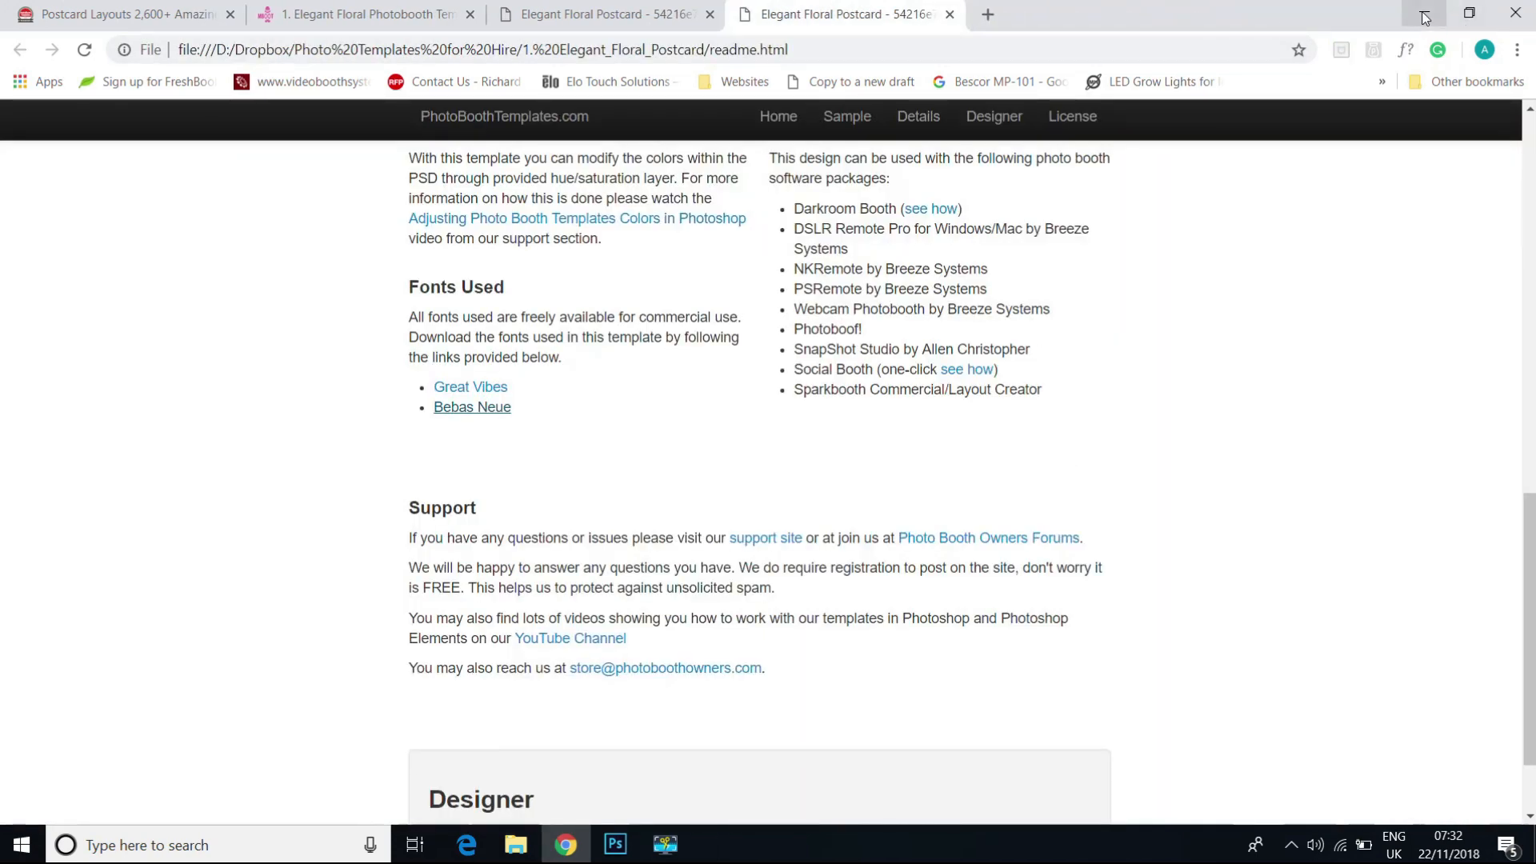
{"action": "left_click", "coordinate": [1424, 14]}
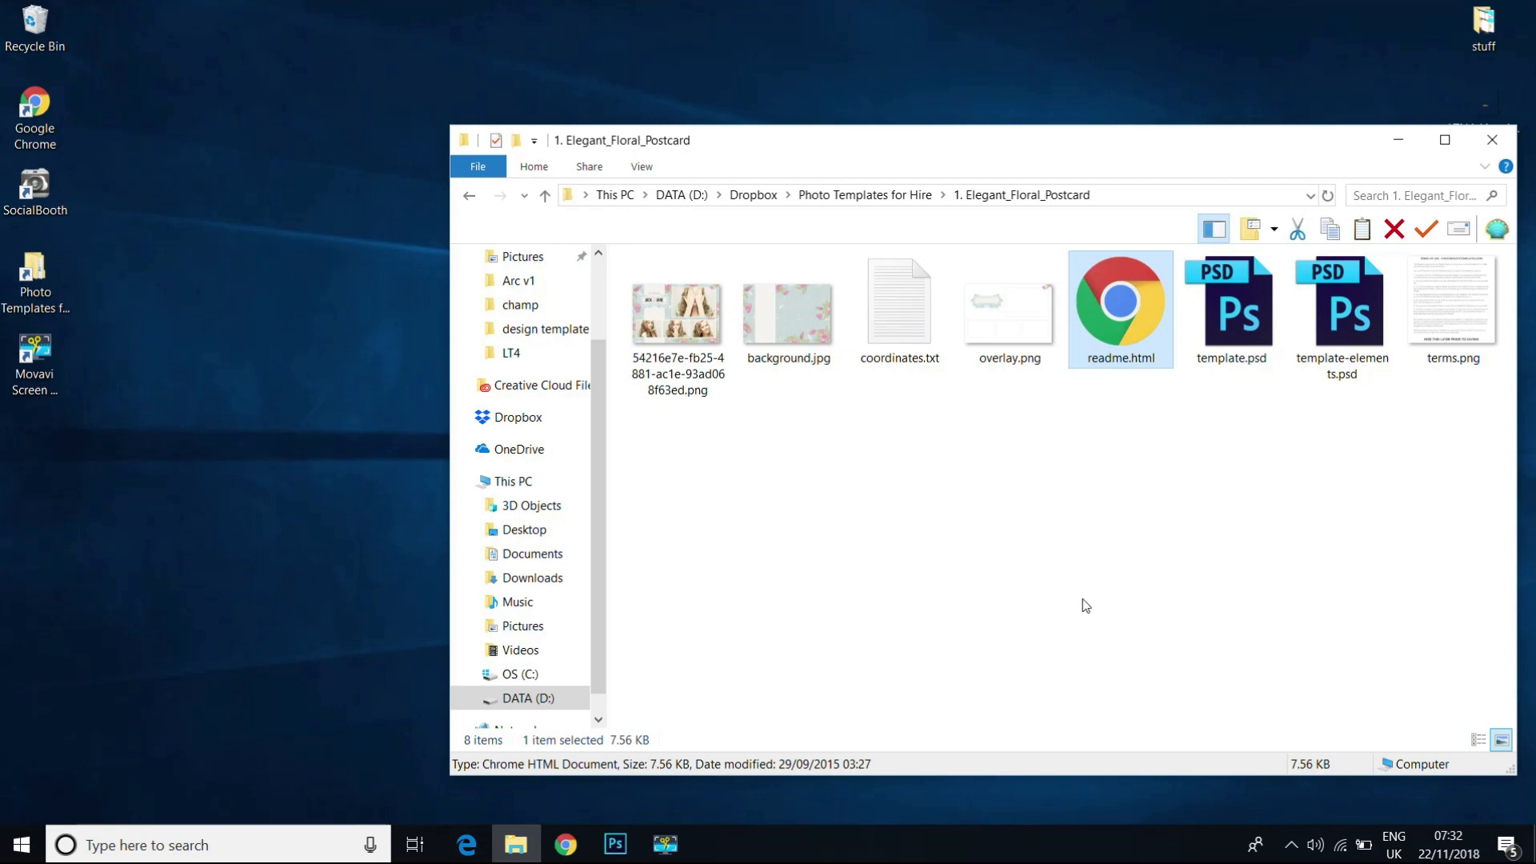
Step: Open template.psd from the Elegant Floral Postcard folder in Photoshop and hide the WATERMARK DELETE group
{"action": "left_click", "coordinate": [1131, 559]}
{"action": "double_click", "coordinate": [1236, 363]}
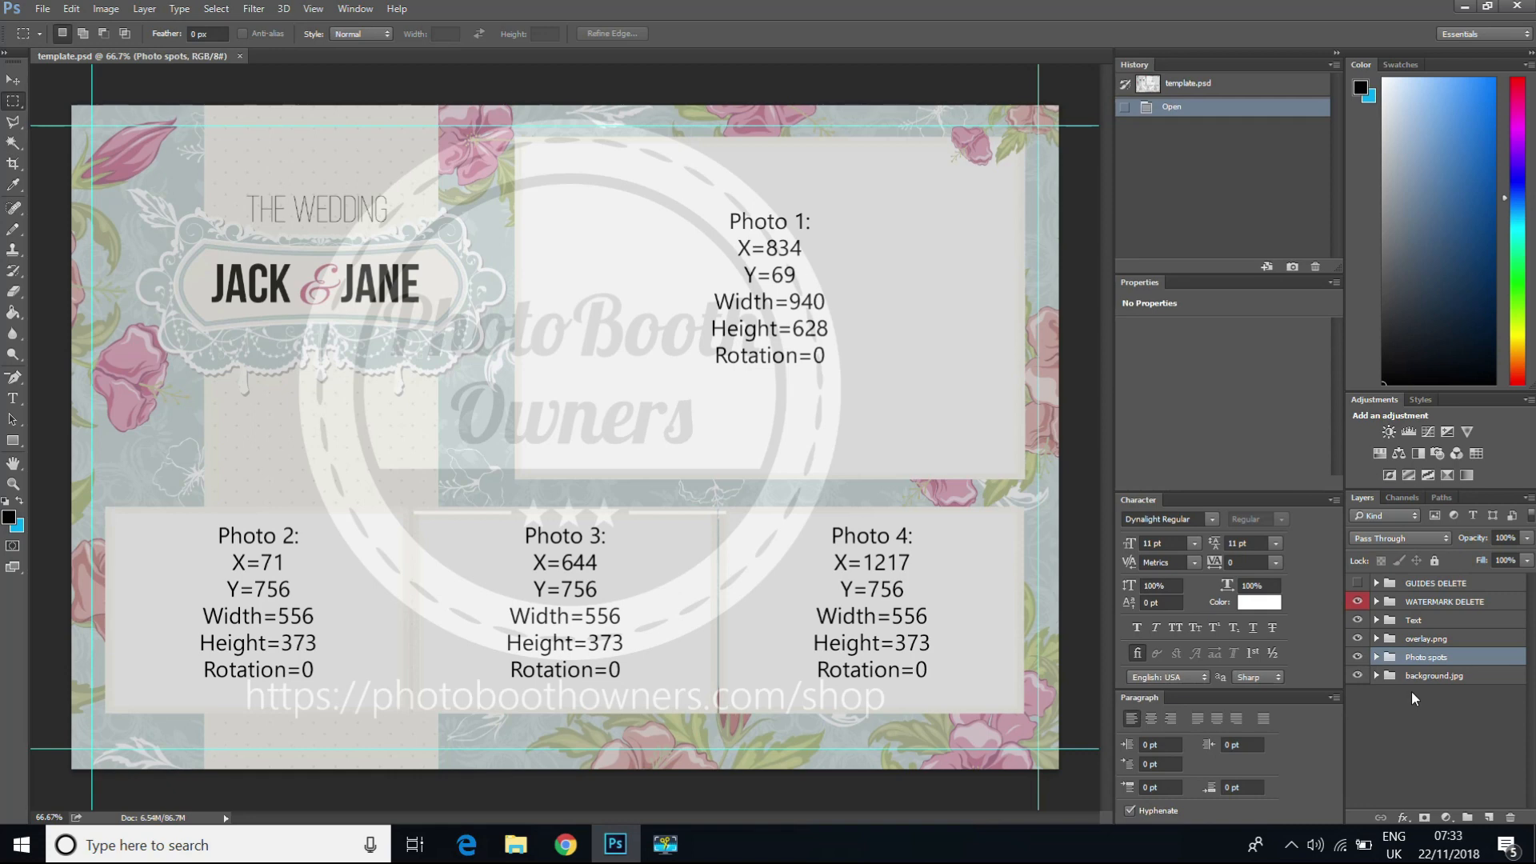
{"action": "left_click", "coordinate": [1357, 601]}
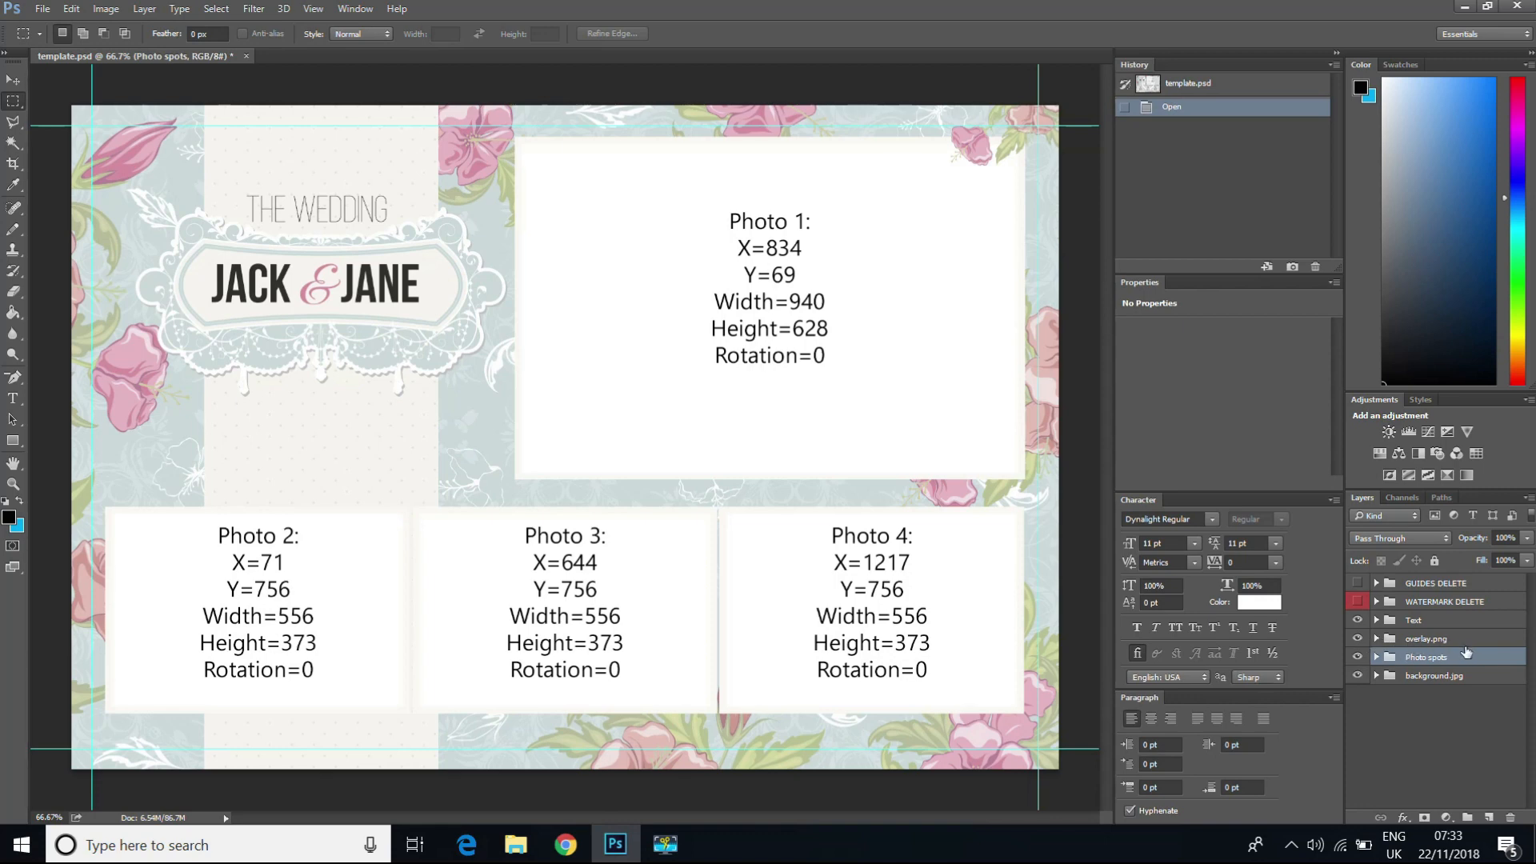
Step: Expand the overlay.png group and toggle its Hue/Saturation, Text Embellishments, Flower and Frames layers to examine what each contributes
{"action": "left_click", "coordinate": [1378, 639]}
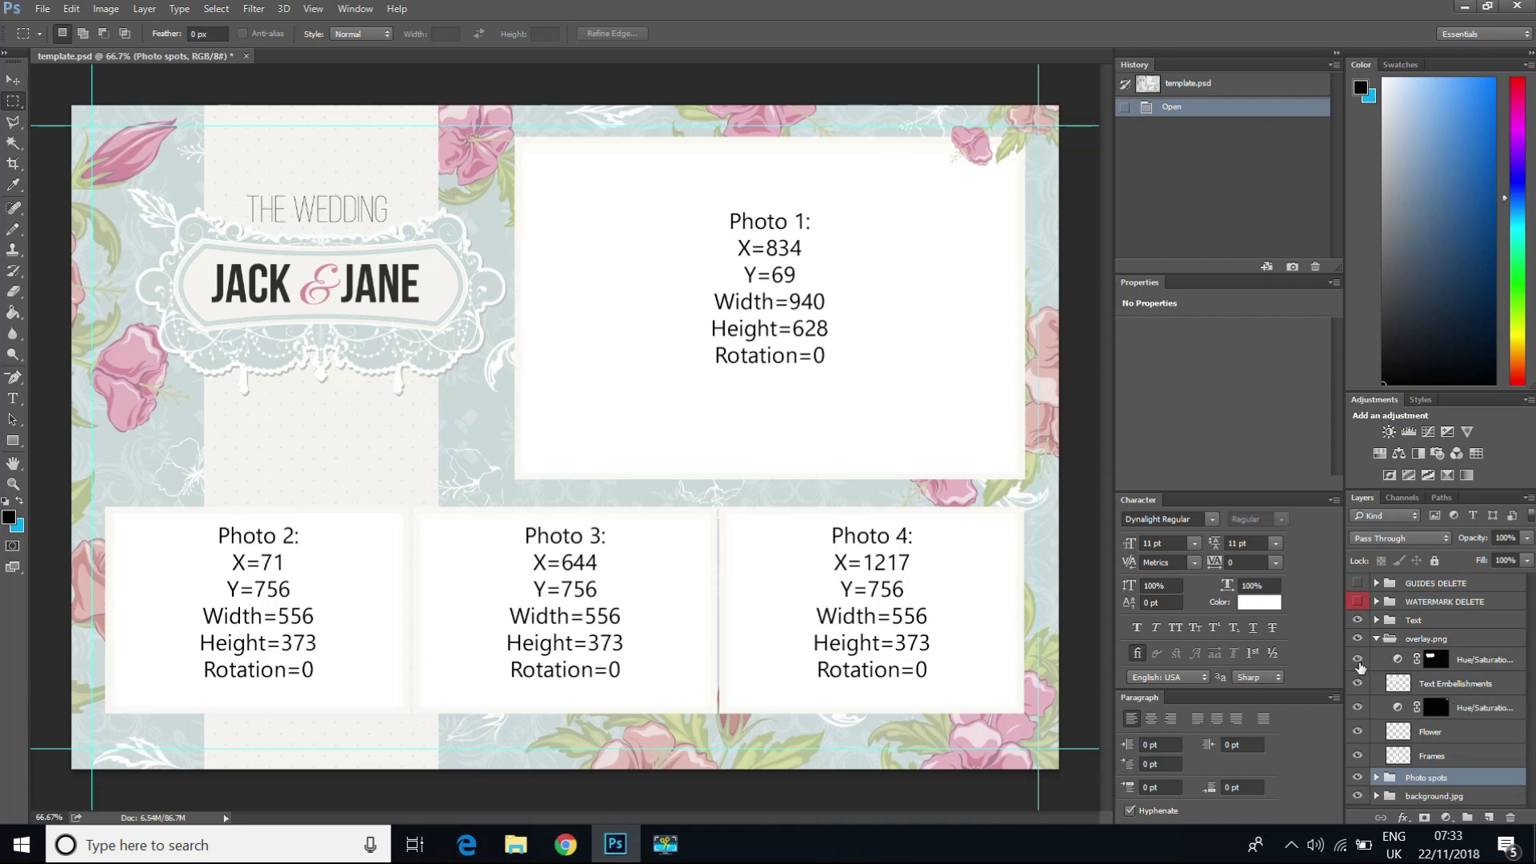
{"action": "left_click", "coordinate": [1356, 659]}
{"action": "left_click", "coordinate": [1356, 659]}
{"action": "left_click", "coordinate": [1357, 684]}
{"action": "left_click", "coordinate": [1356, 684]}
{"action": "left_click", "coordinate": [1356, 683]}
{"action": "left_click", "coordinate": [1356, 684]}
{"action": "left_click", "coordinate": [1358, 733]}
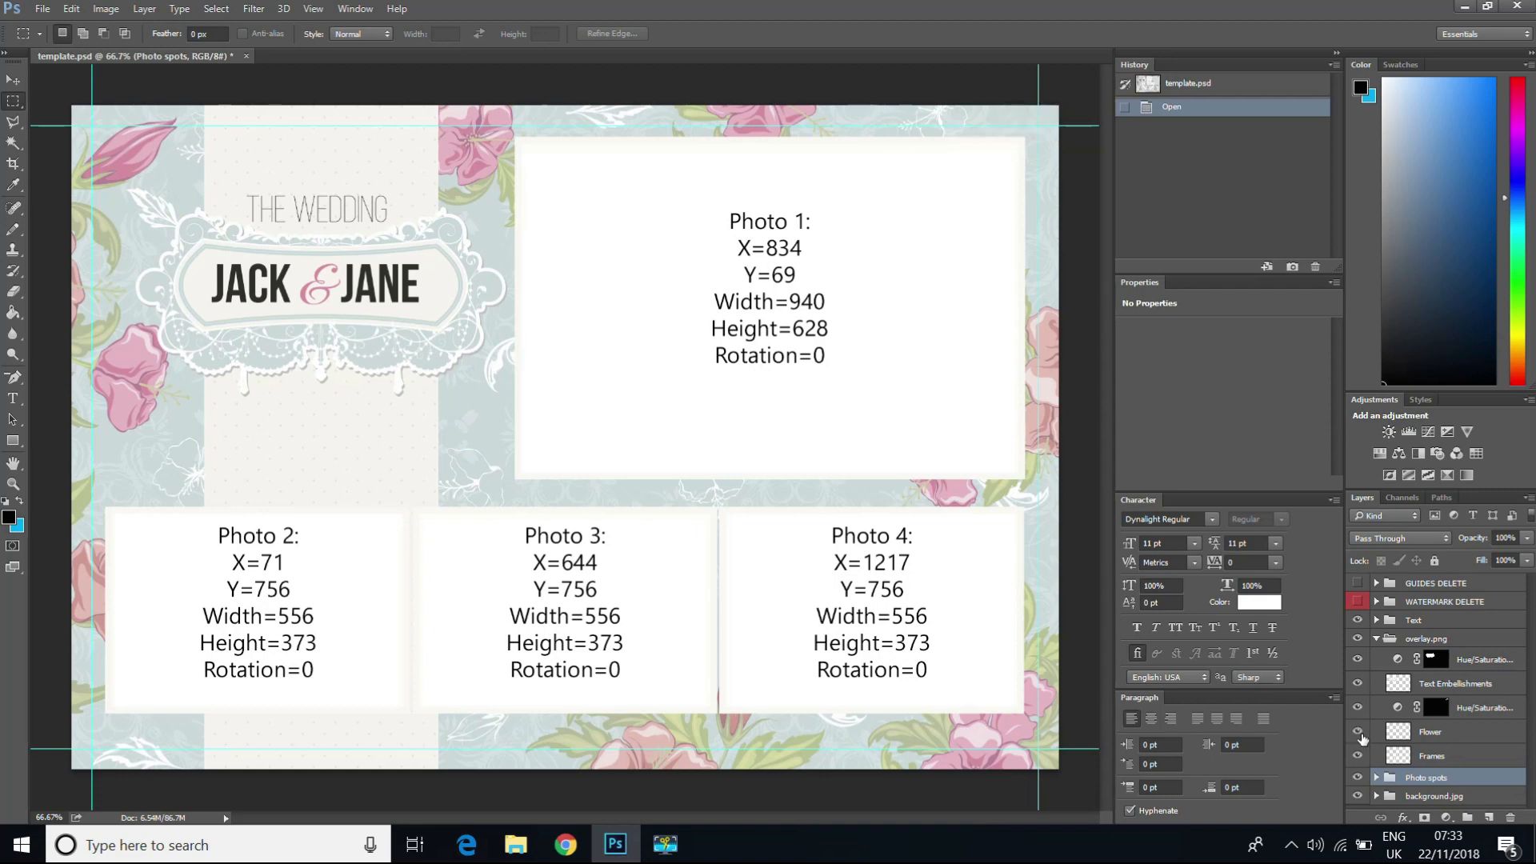
{"action": "left_click", "coordinate": [1357, 755]}
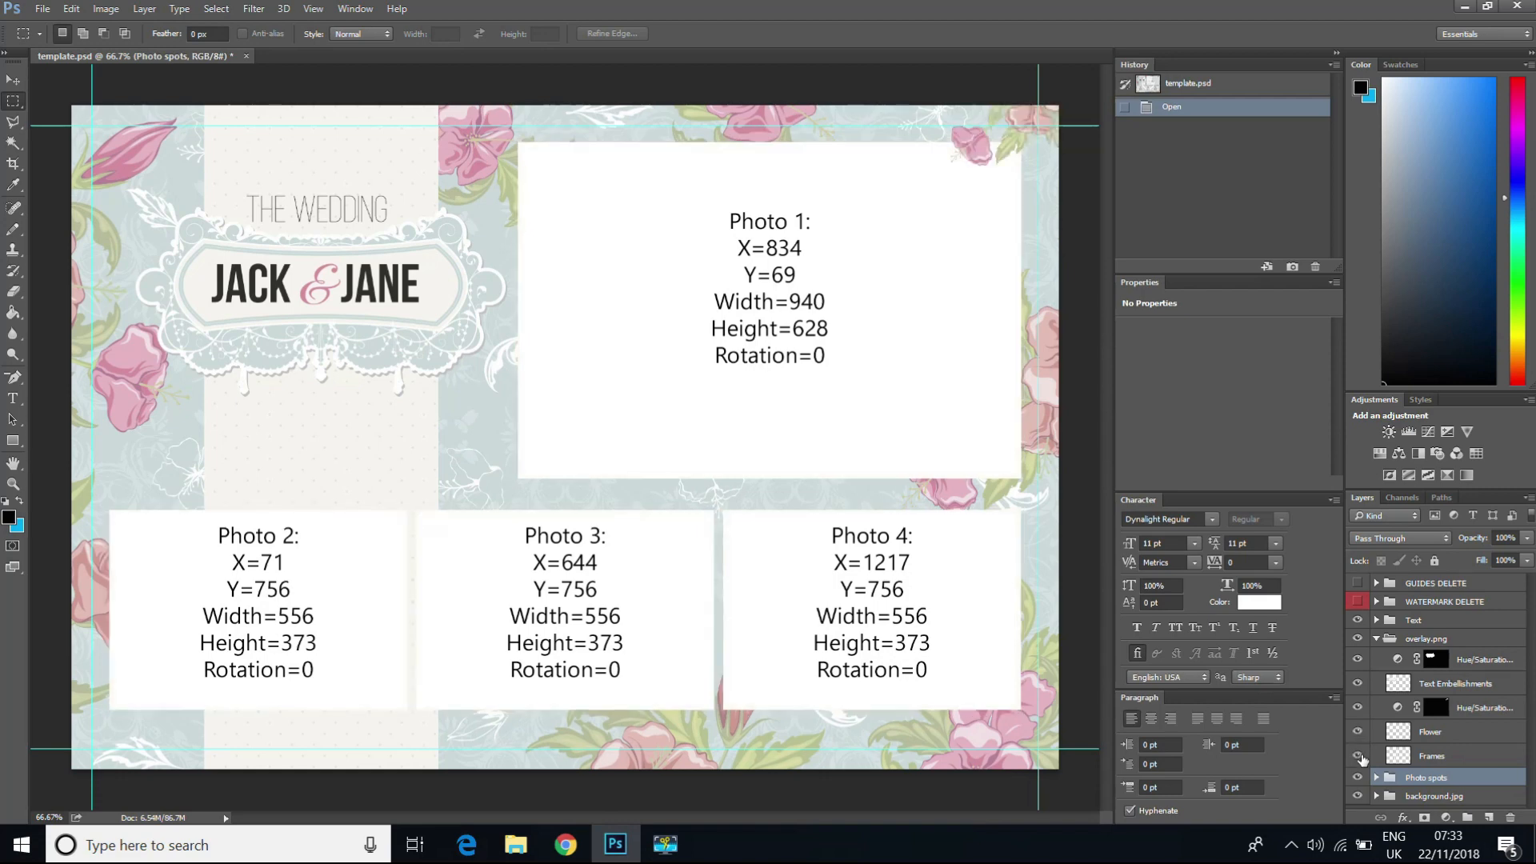
{"action": "left_click", "coordinate": [1360, 756]}
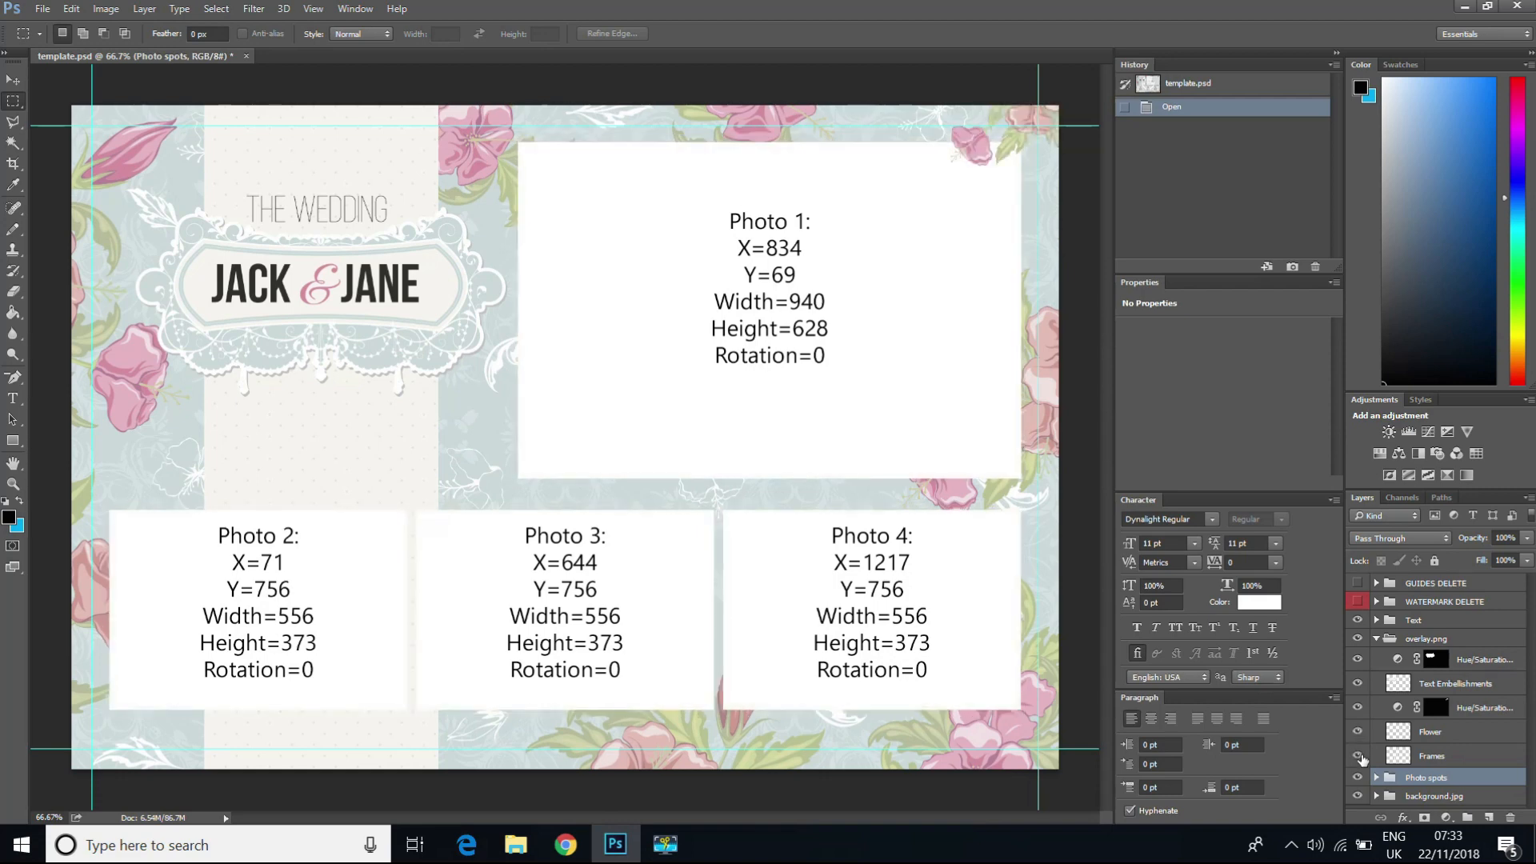
Step: Replace both placeholder names on the ornamental name plate with the couple's first names, and collapse the Text and overlay.png groups
{"action": "left_click", "coordinate": [1376, 621]}
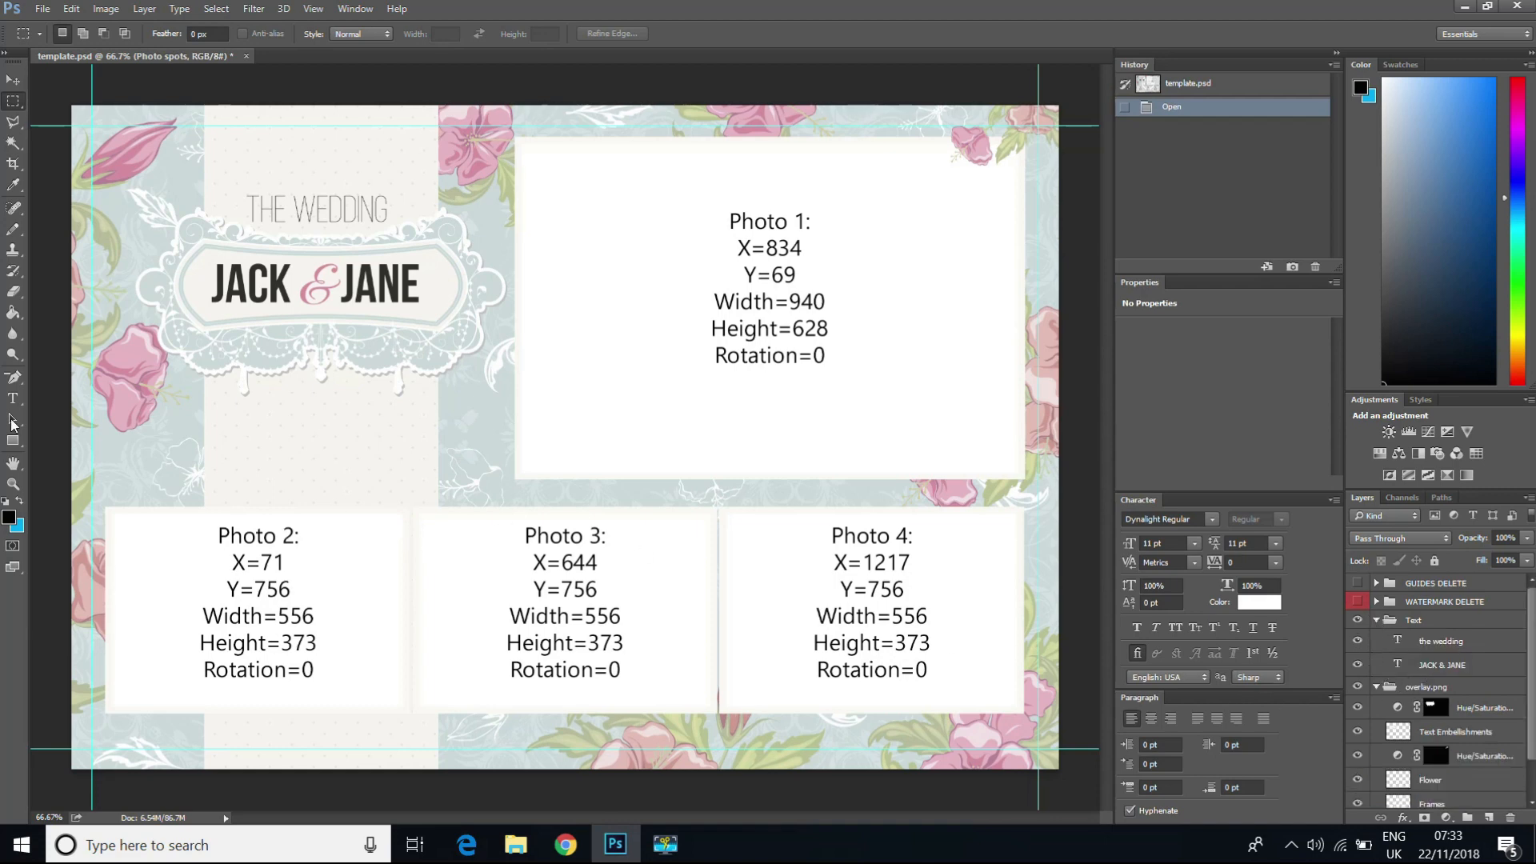
{"action": "left_click", "coordinate": [13, 399]}
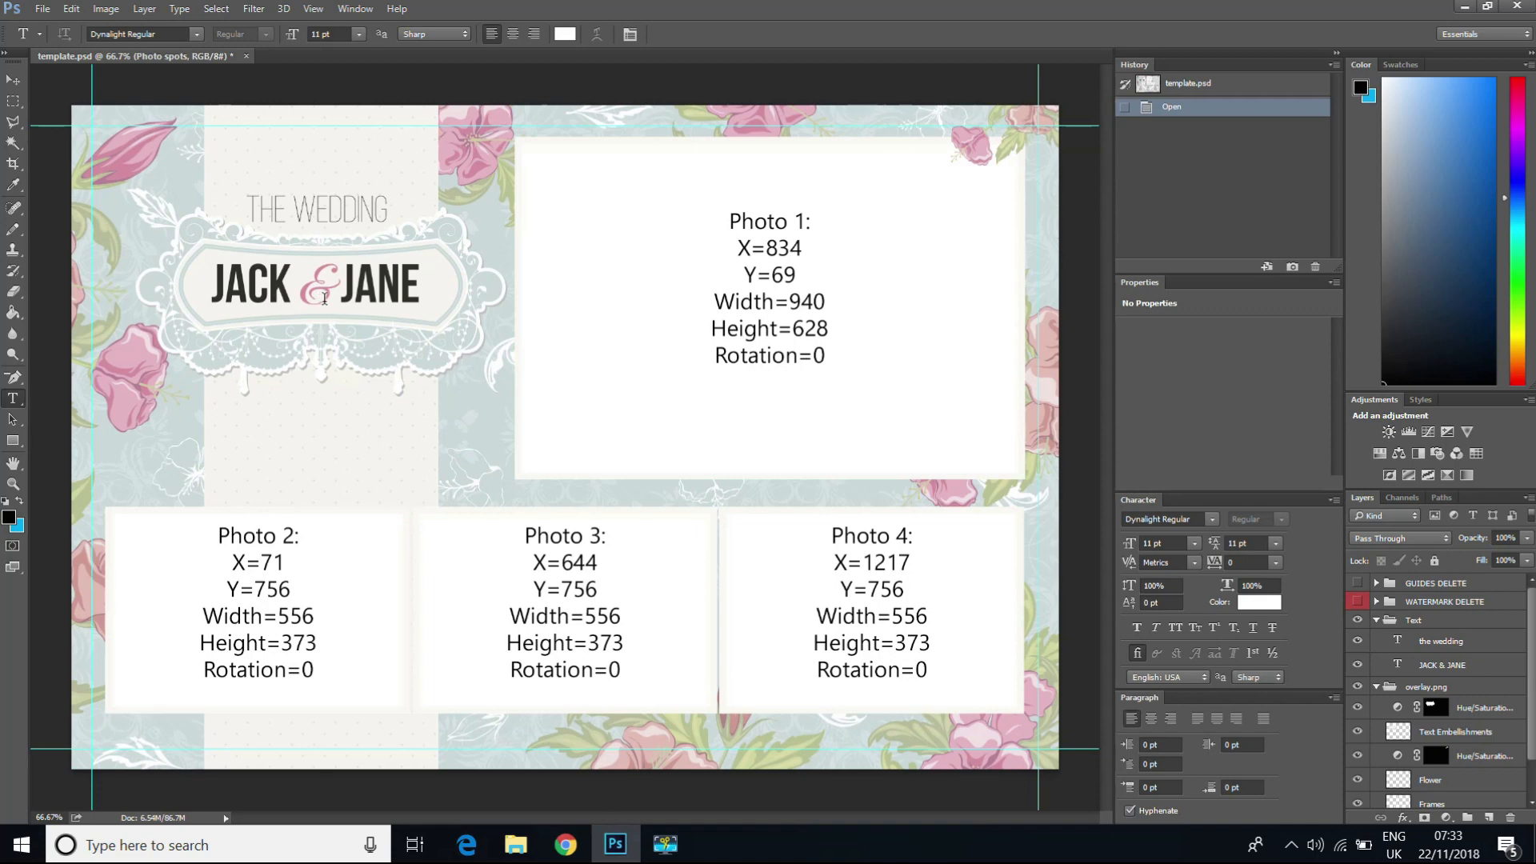
{"action": "left_click", "coordinate": [387, 289]}
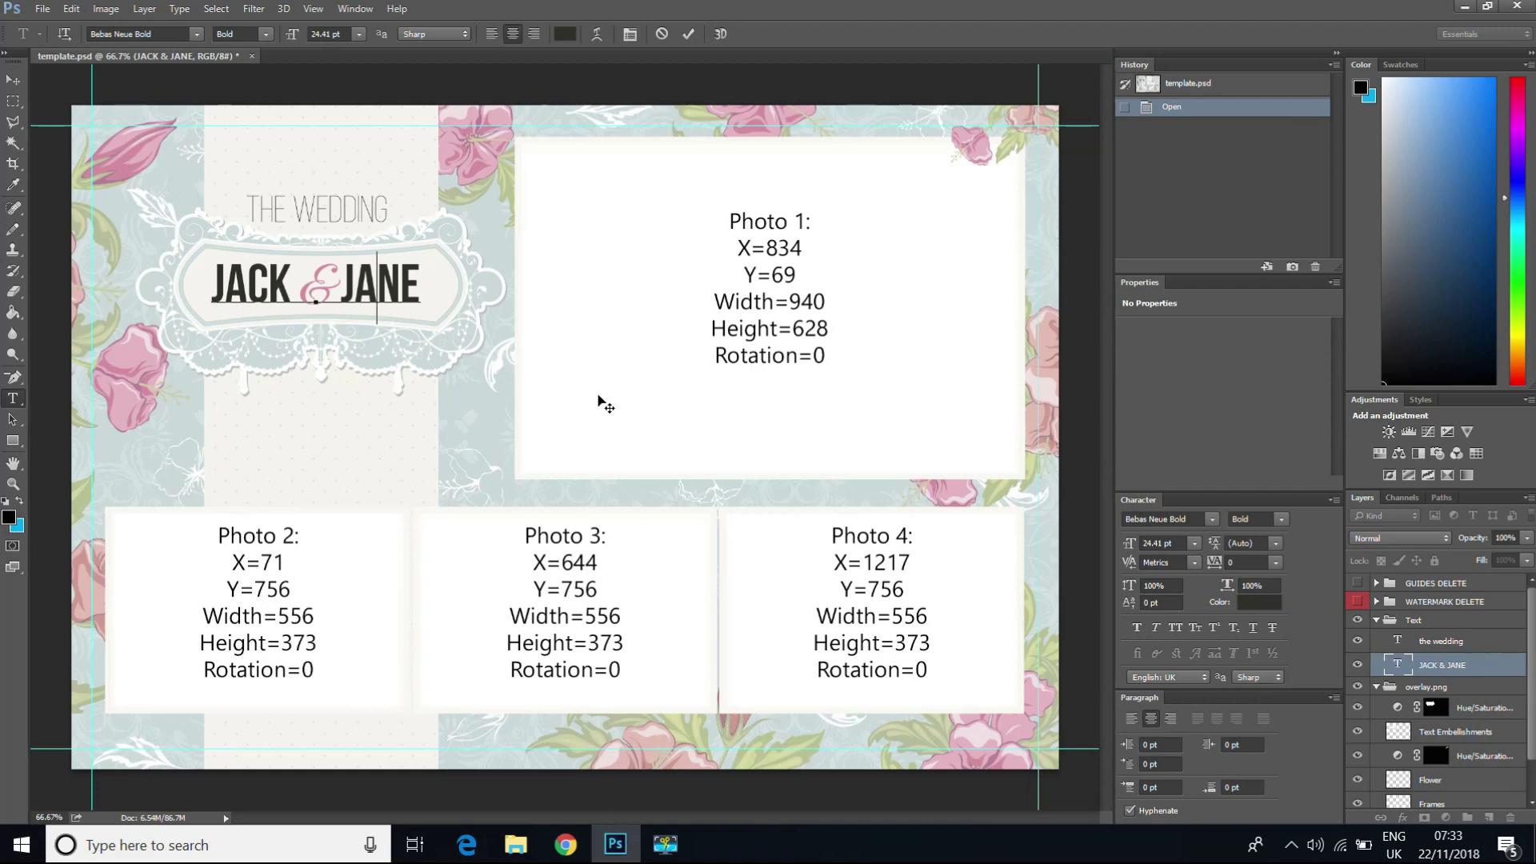
{"action": "left_click_drag", "start_coordinate": [291, 289], "coordinate": [210, 289]}
{"action": "type", "text": "ADAM"}
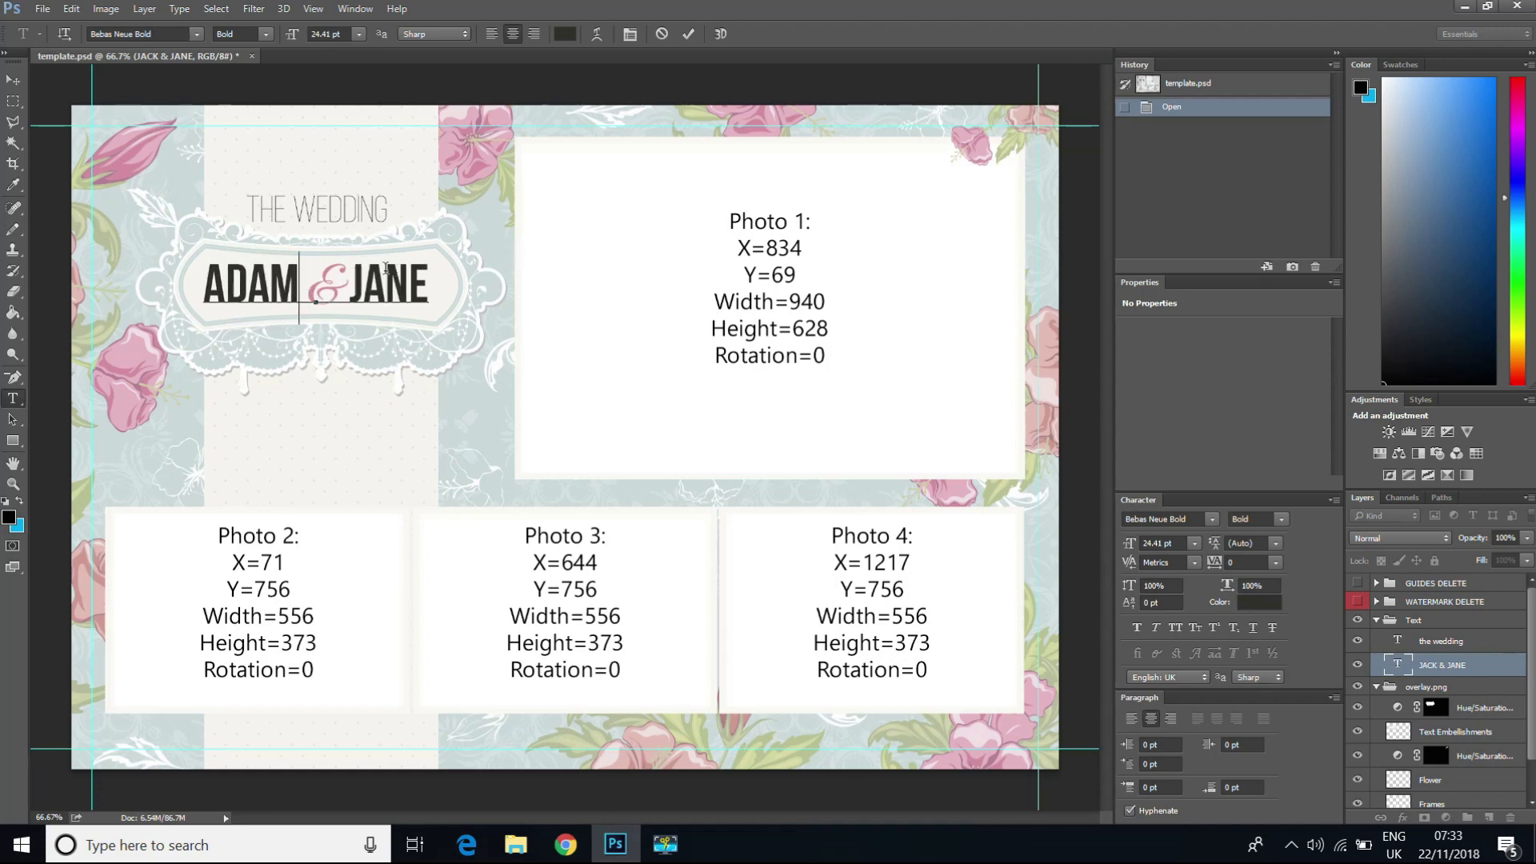
{"action": "double_click", "coordinate": [385, 266]}
{"action": "type", "text": "SA"}
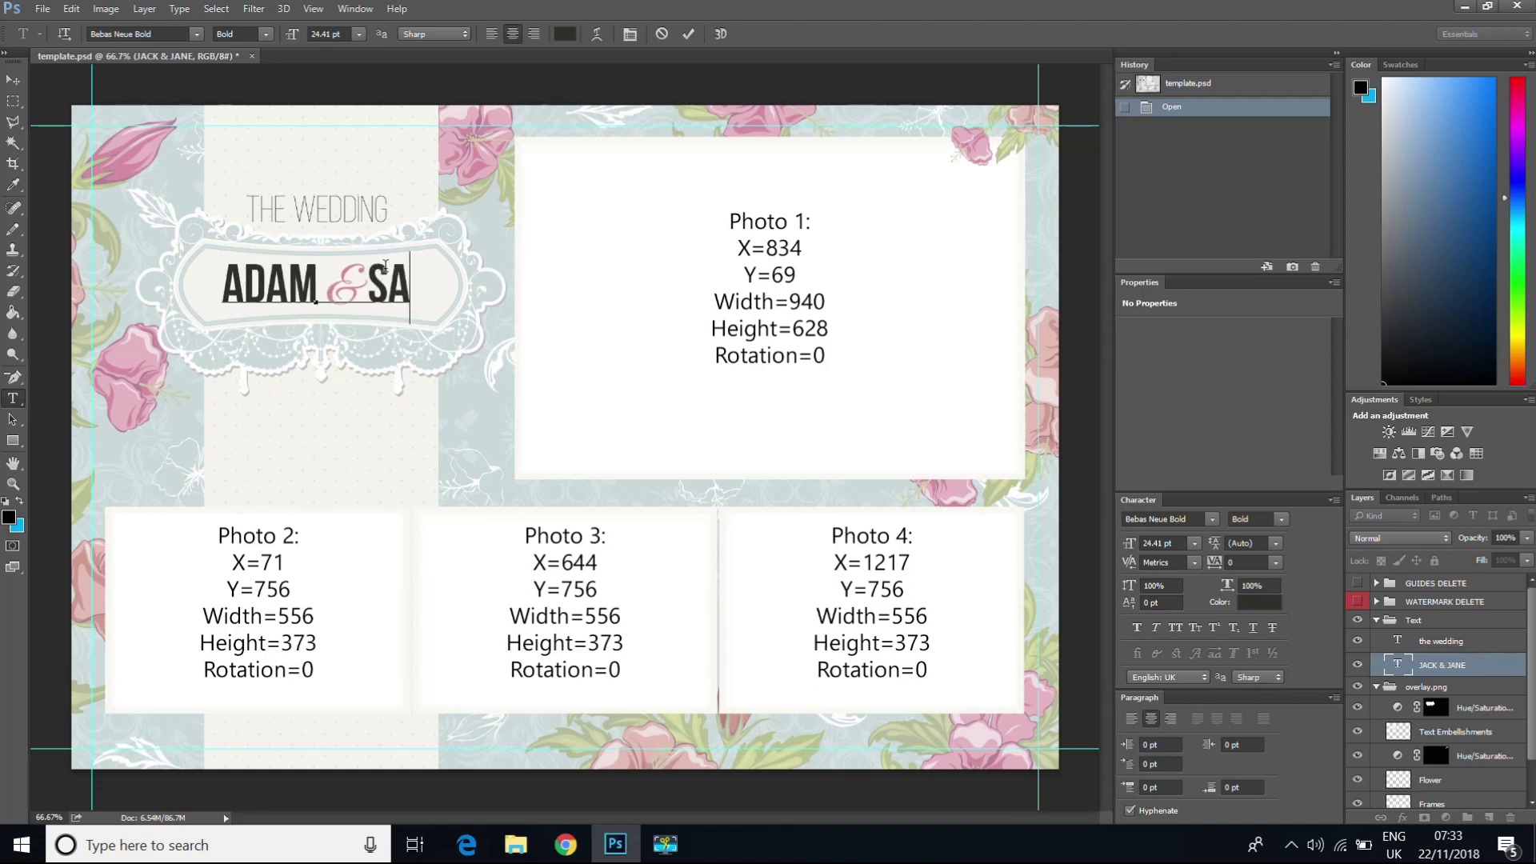
{"action": "type", "text": "M"}
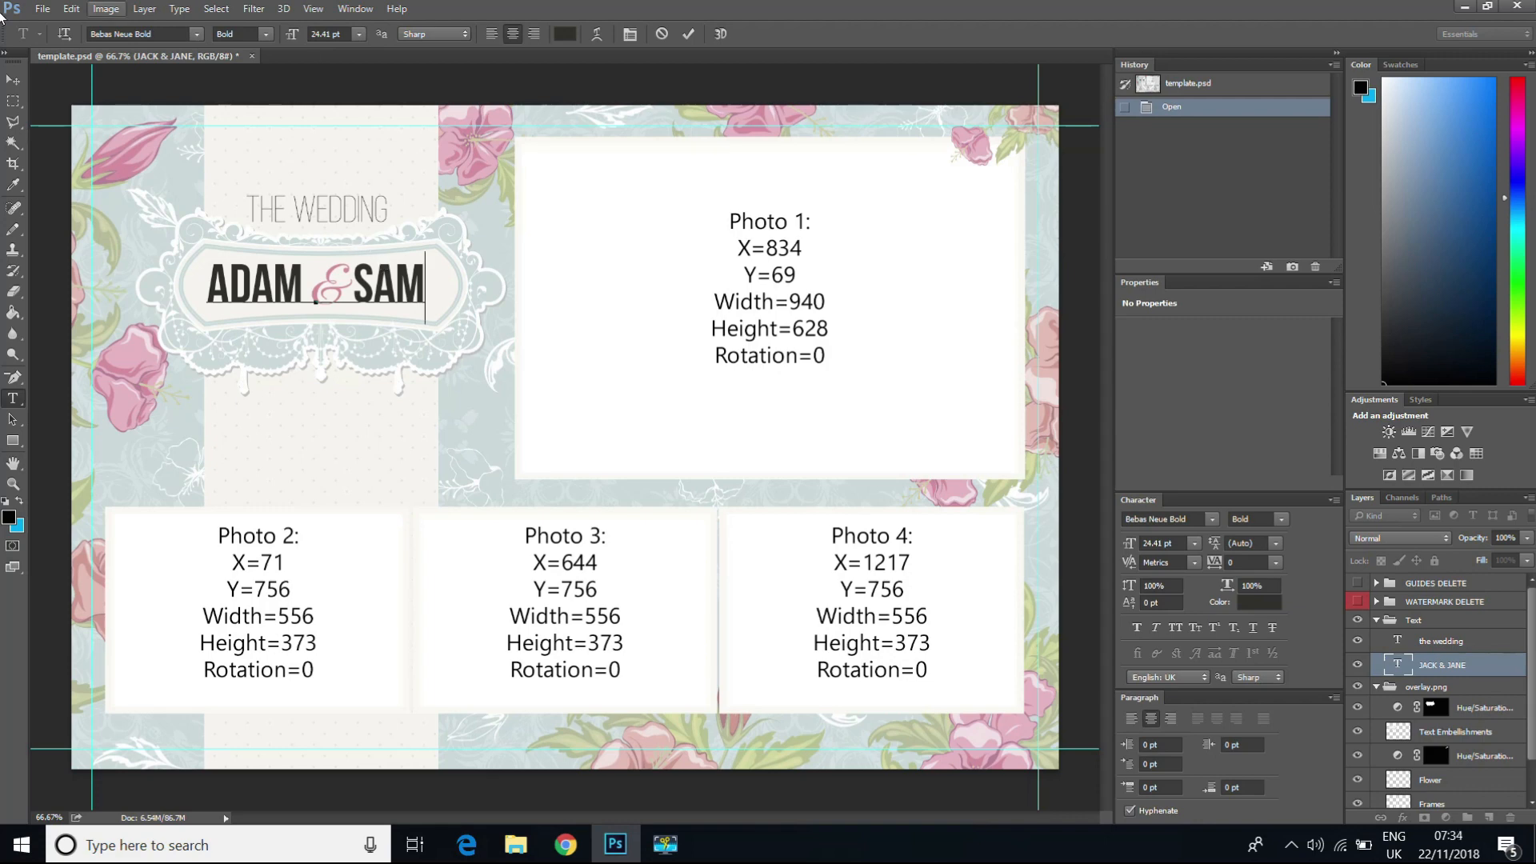
{"action": "left_click", "coordinate": [13, 101]}
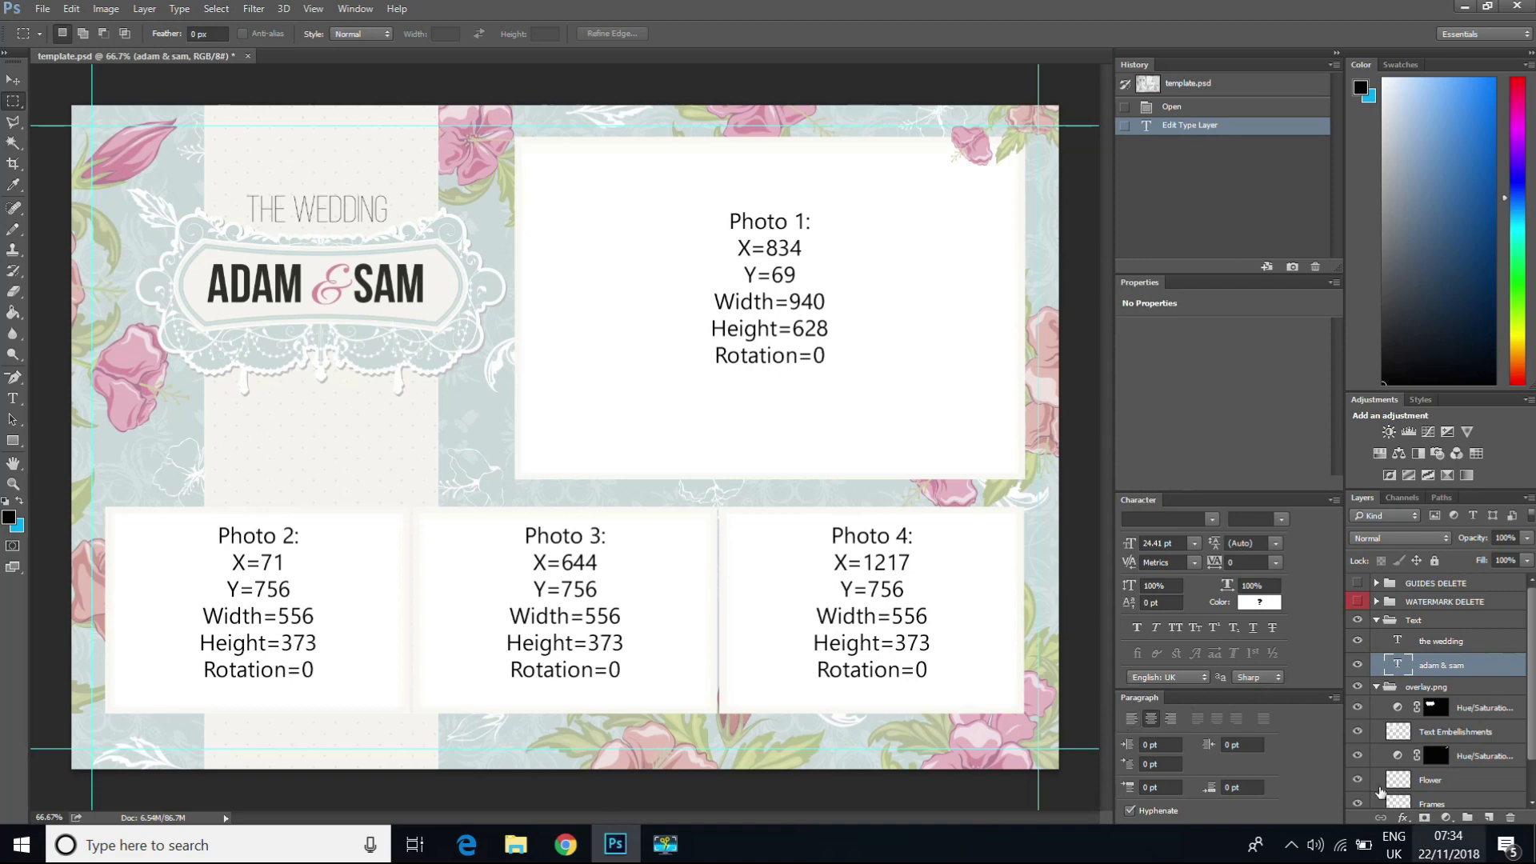
{"action": "left_click", "coordinate": [1375, 623]}
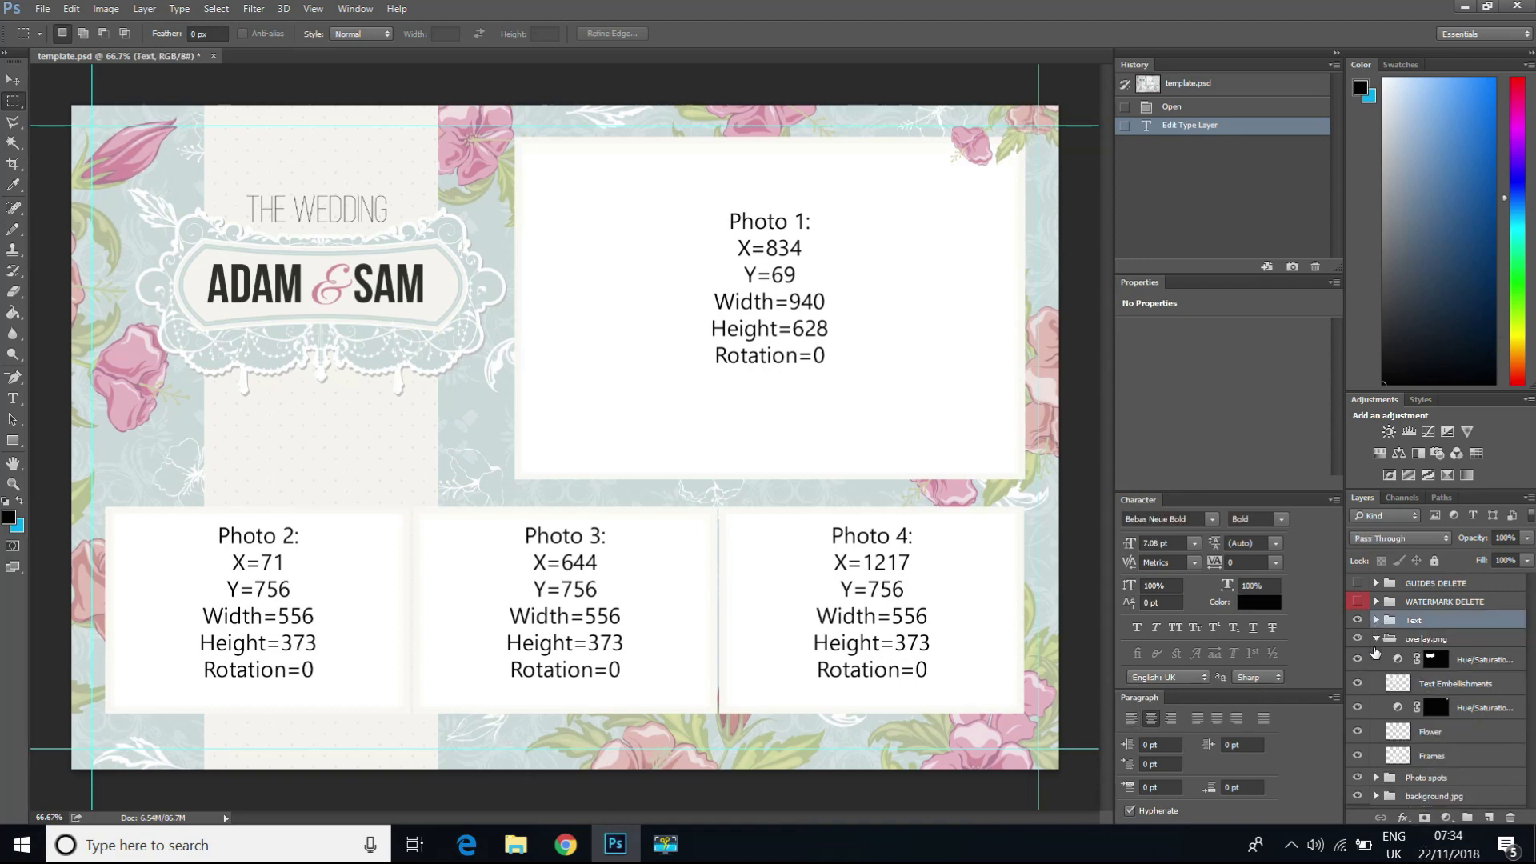
{"action": "left_click", "coordinate": [1375, 640]}
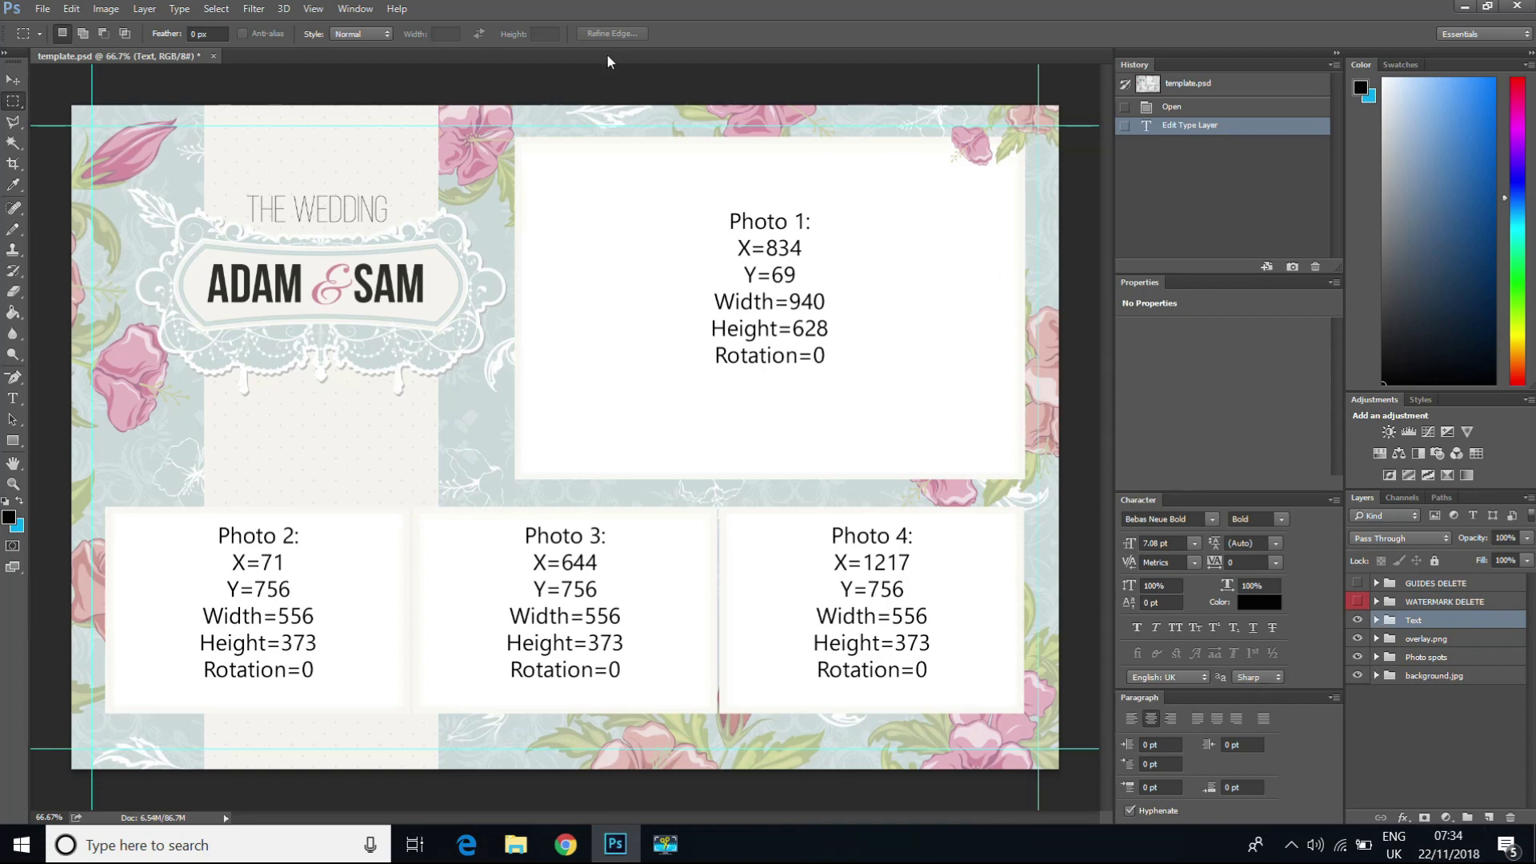
Step: View background.jpg and overlay.png from the template folder to examine which artwork each image contains
{"action": "left_click", "coordinate": [516, 844]}
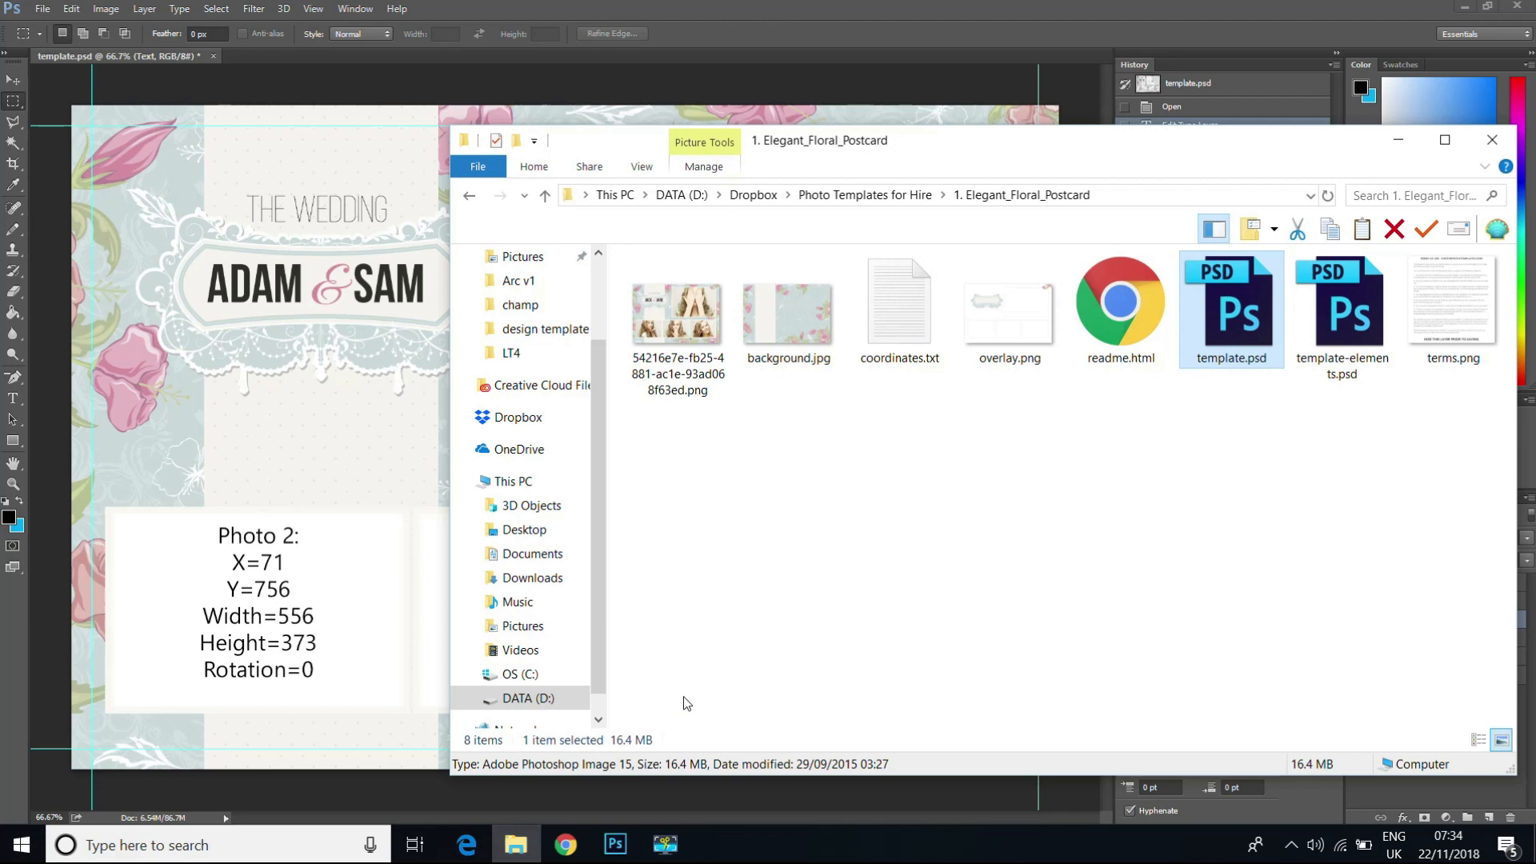
{"action": "left_click", "coordinate": [865, 487]}
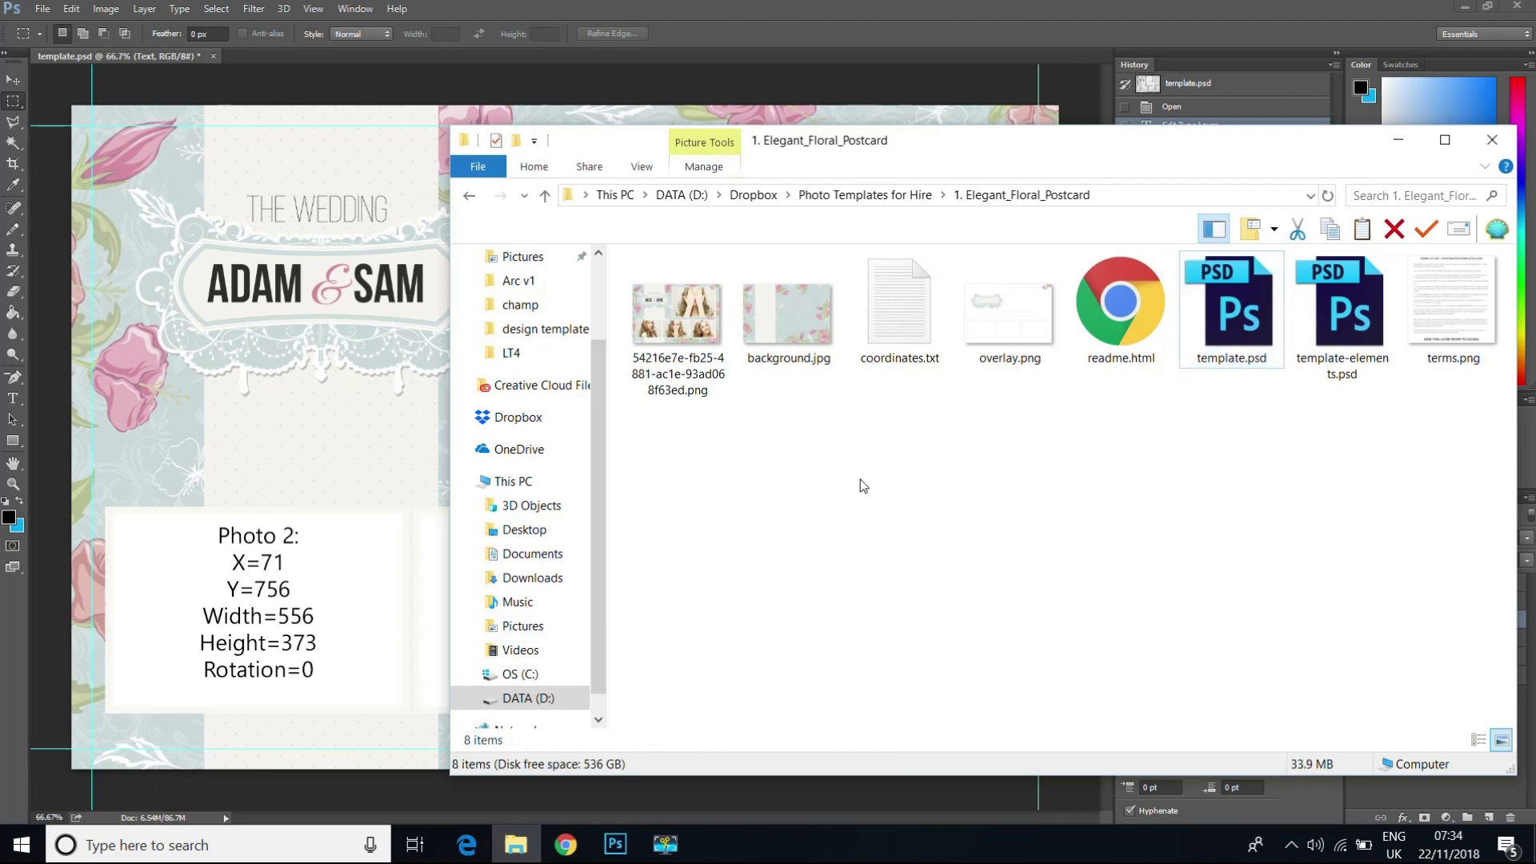
{"action": "double_click", "coordinate": [818, 354]}
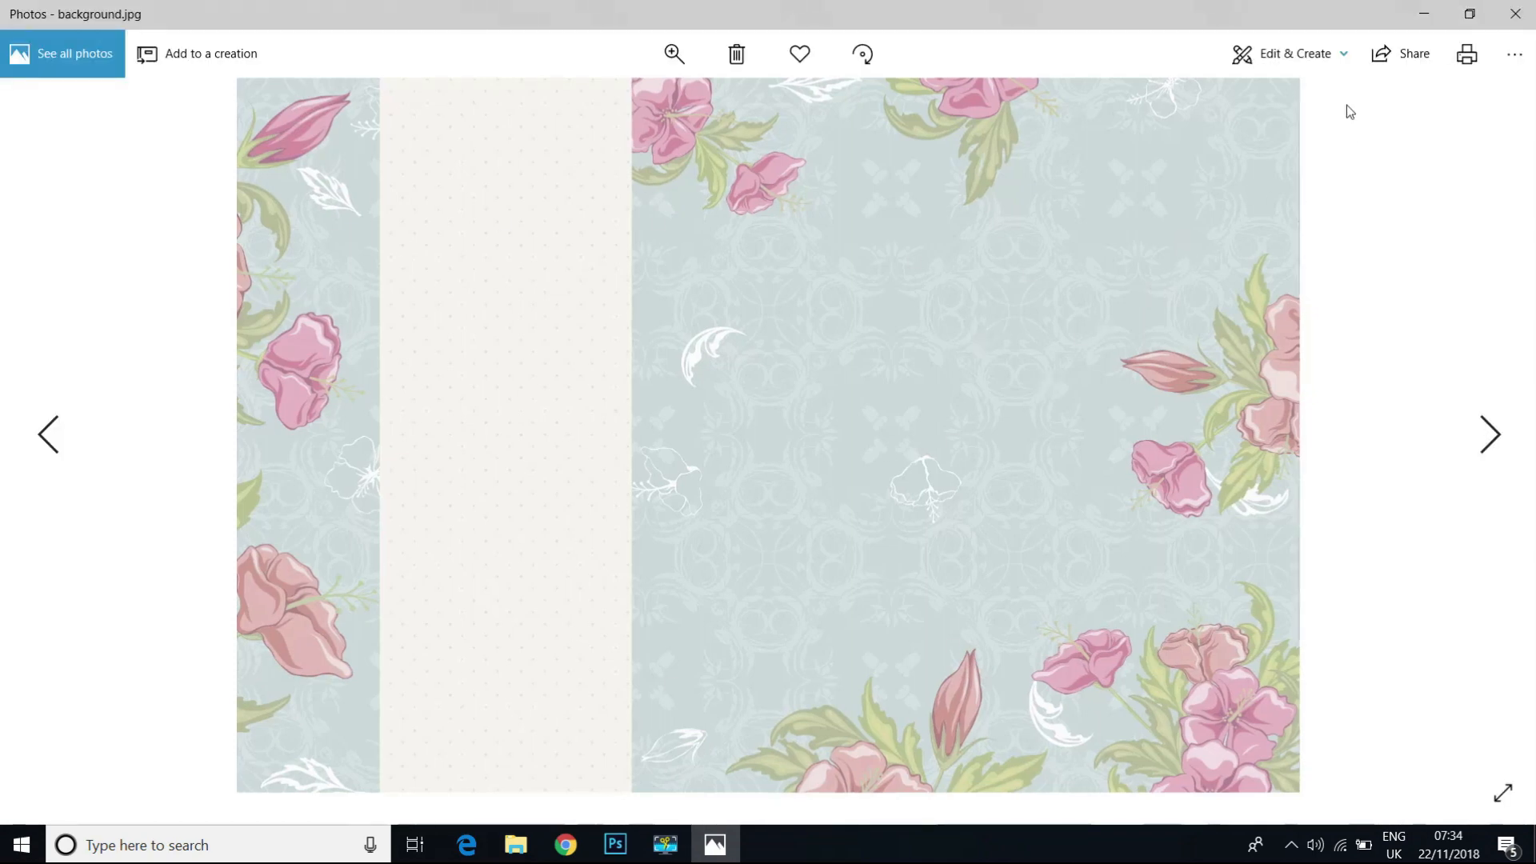
{"action": "left_click", "coordinate": [1515, 14]}
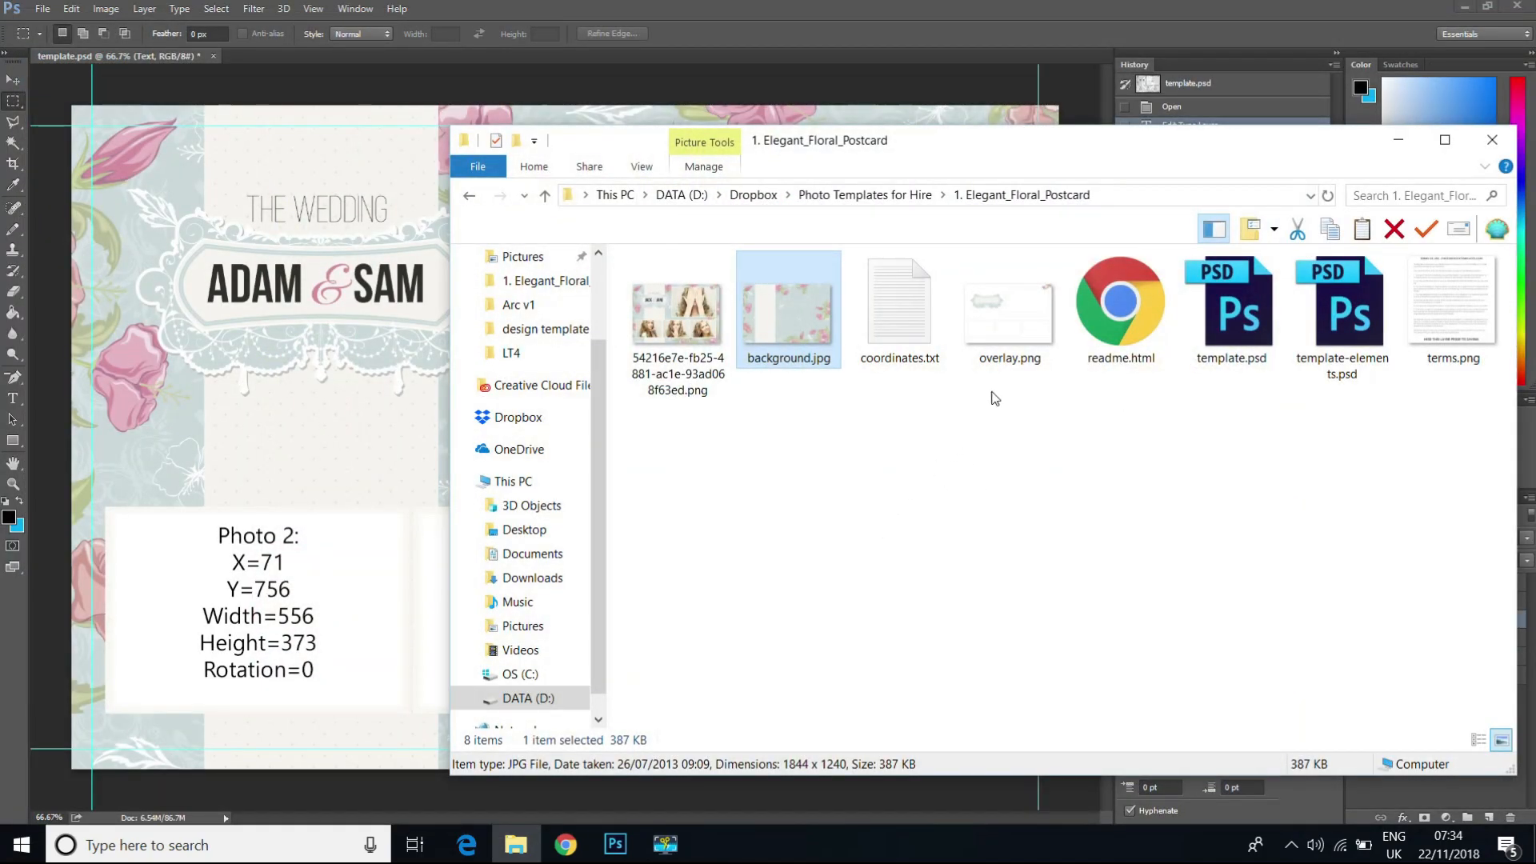
{"action": "double_click", "coordinate": [1014, 321]}
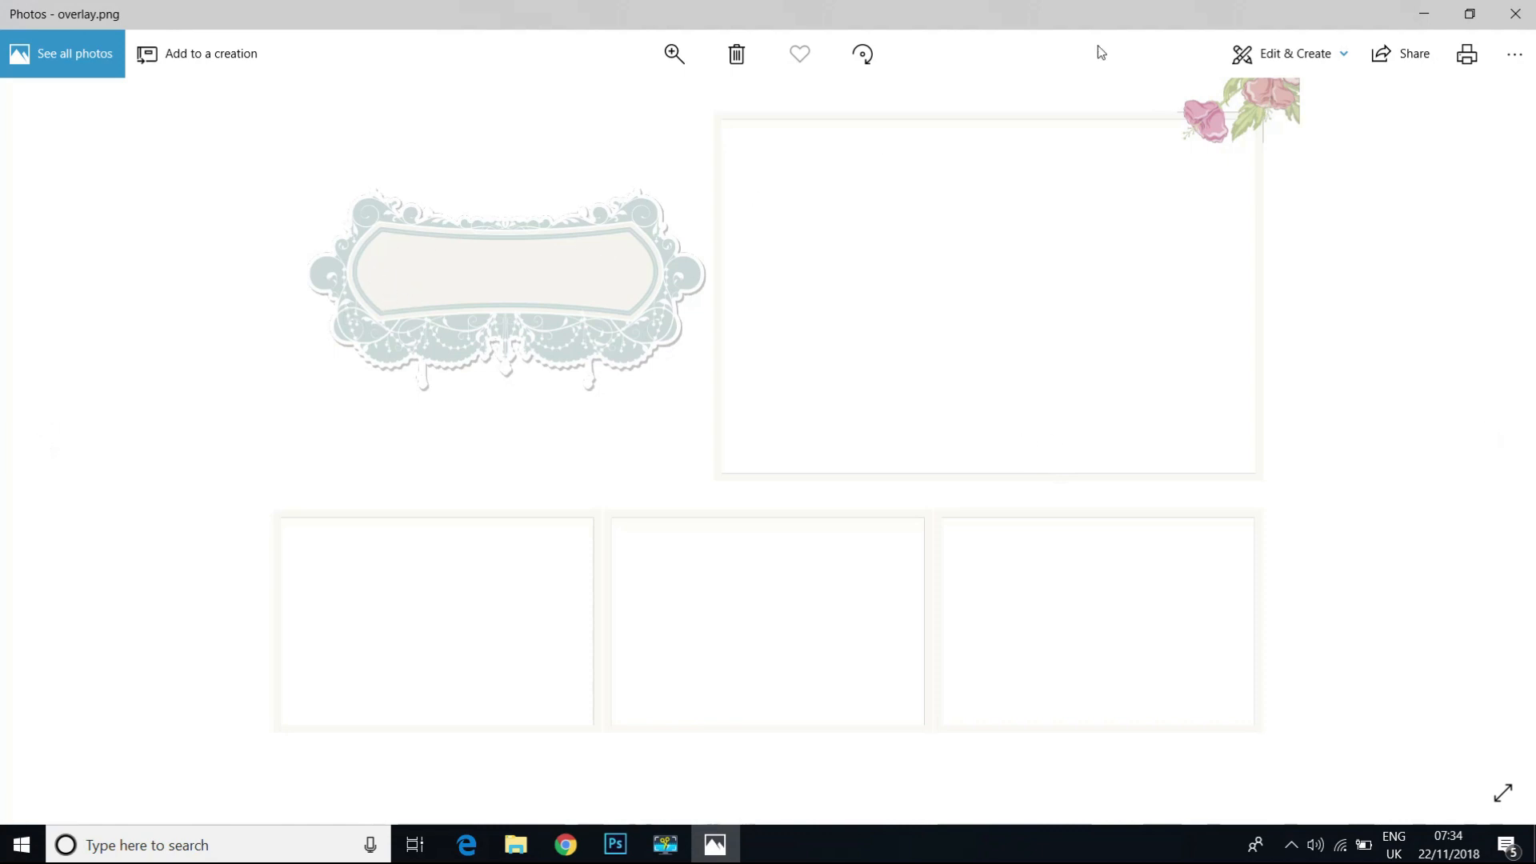
{"action": "left_click", "coordinate": [1513, 16]}
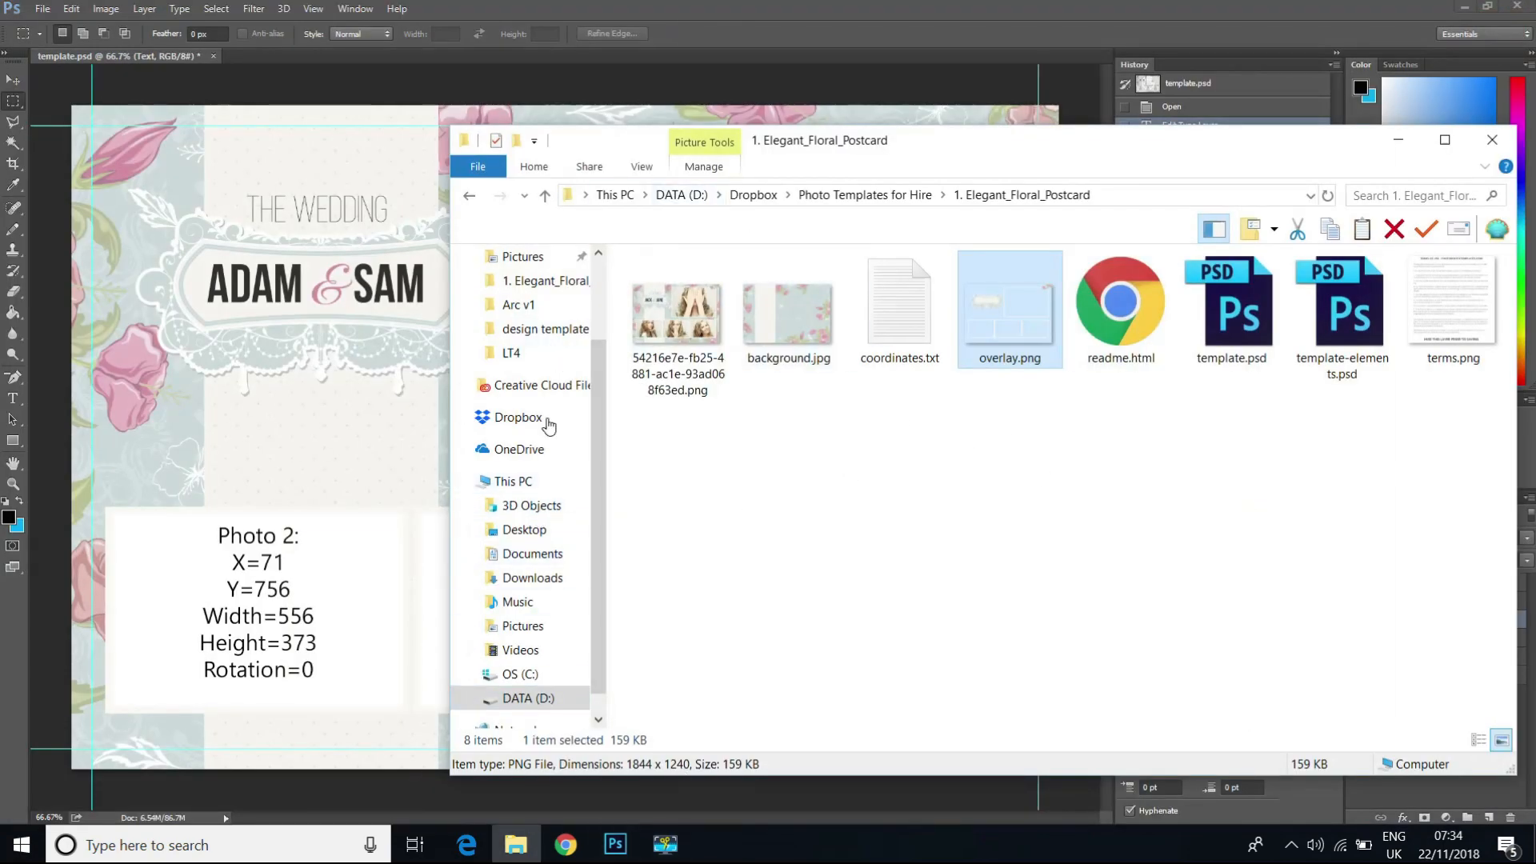
{"action": "double_click", "coordinate": [1007, 339]}
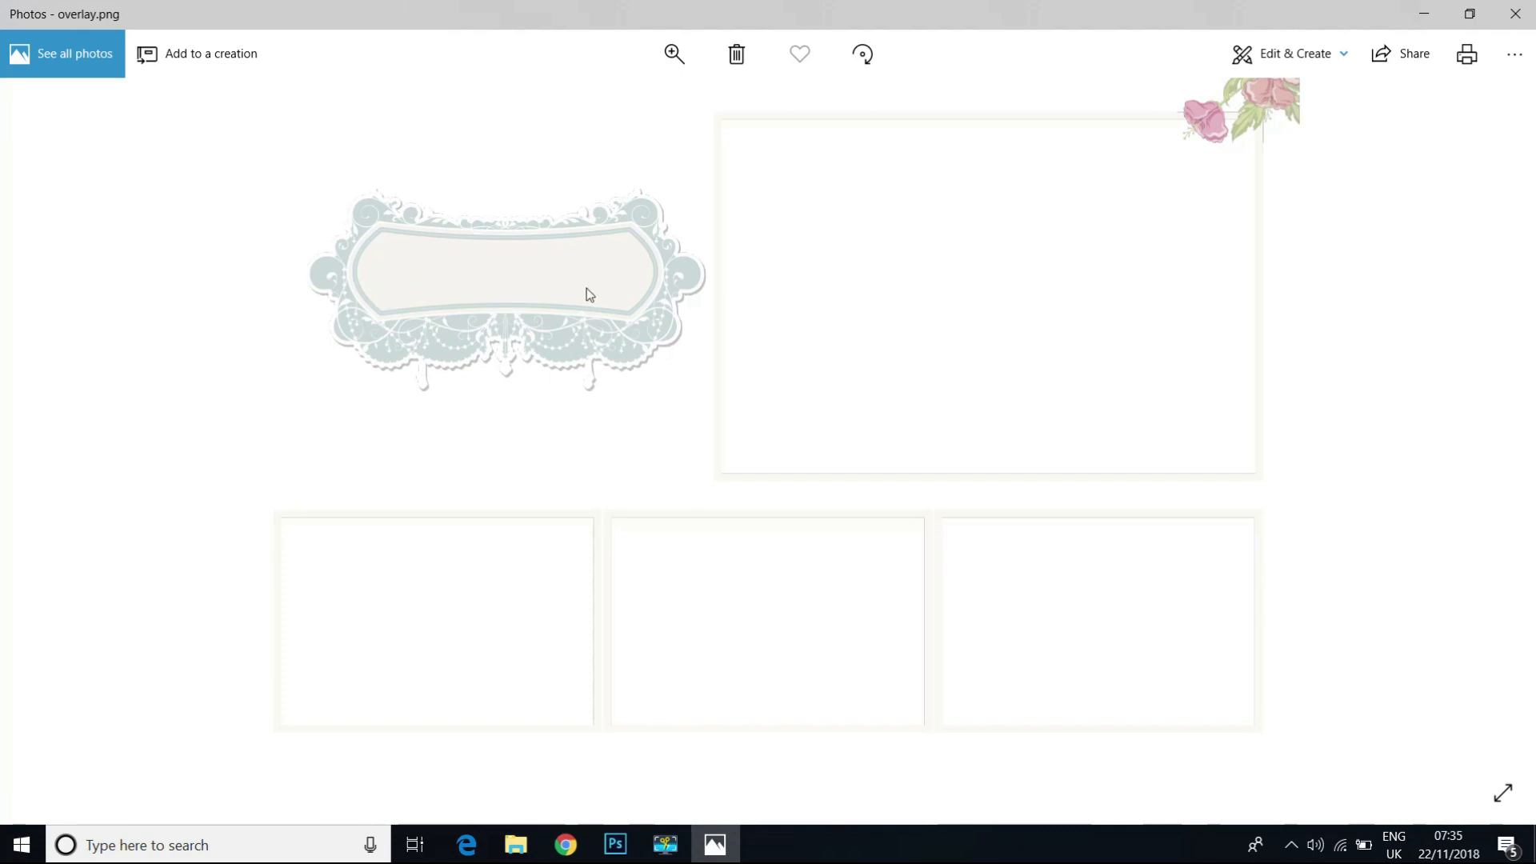
{"action": "left_click", "coordinate": [1507, 19]}
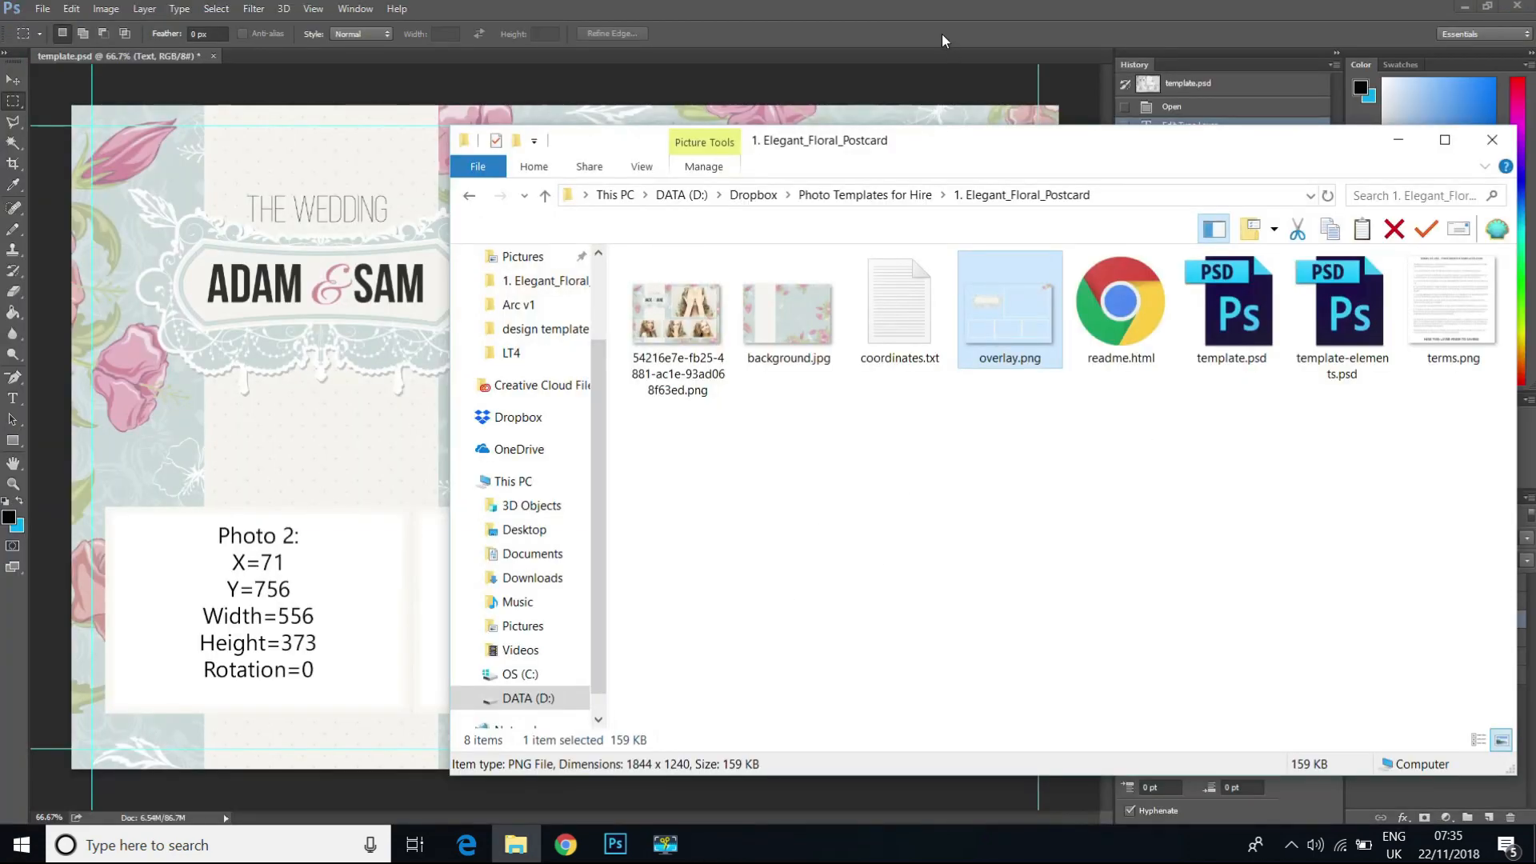
Step: Return to the Photoshop template and hide the background.jpg and Photo spots groups, keeping only the text and overlay
{"action": "left_click", "coordinate": [925, 21]}
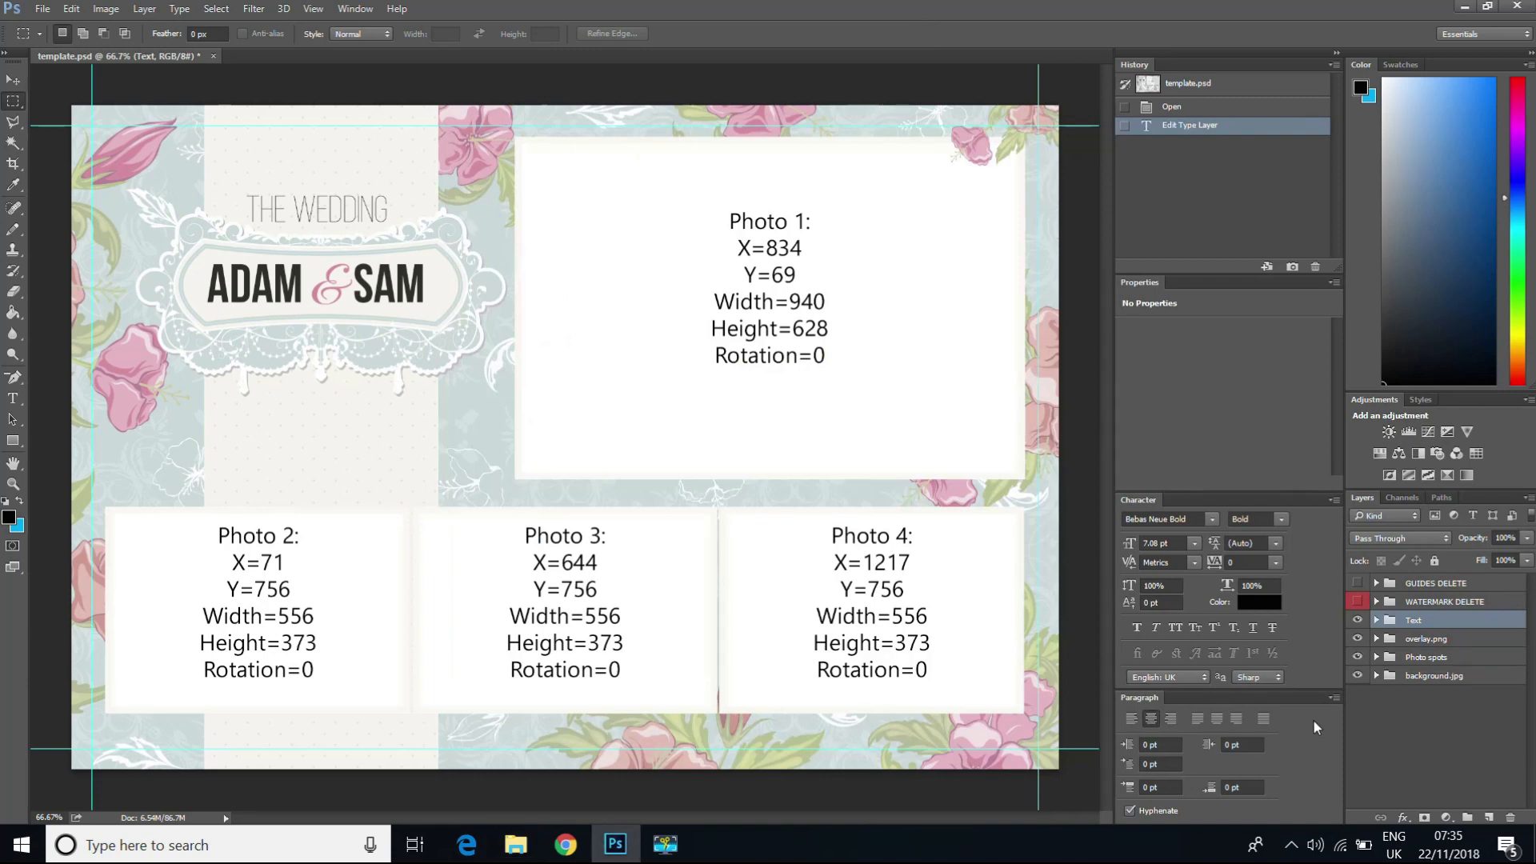
{"action": "left_click", "coordinate": [1355, 676]}
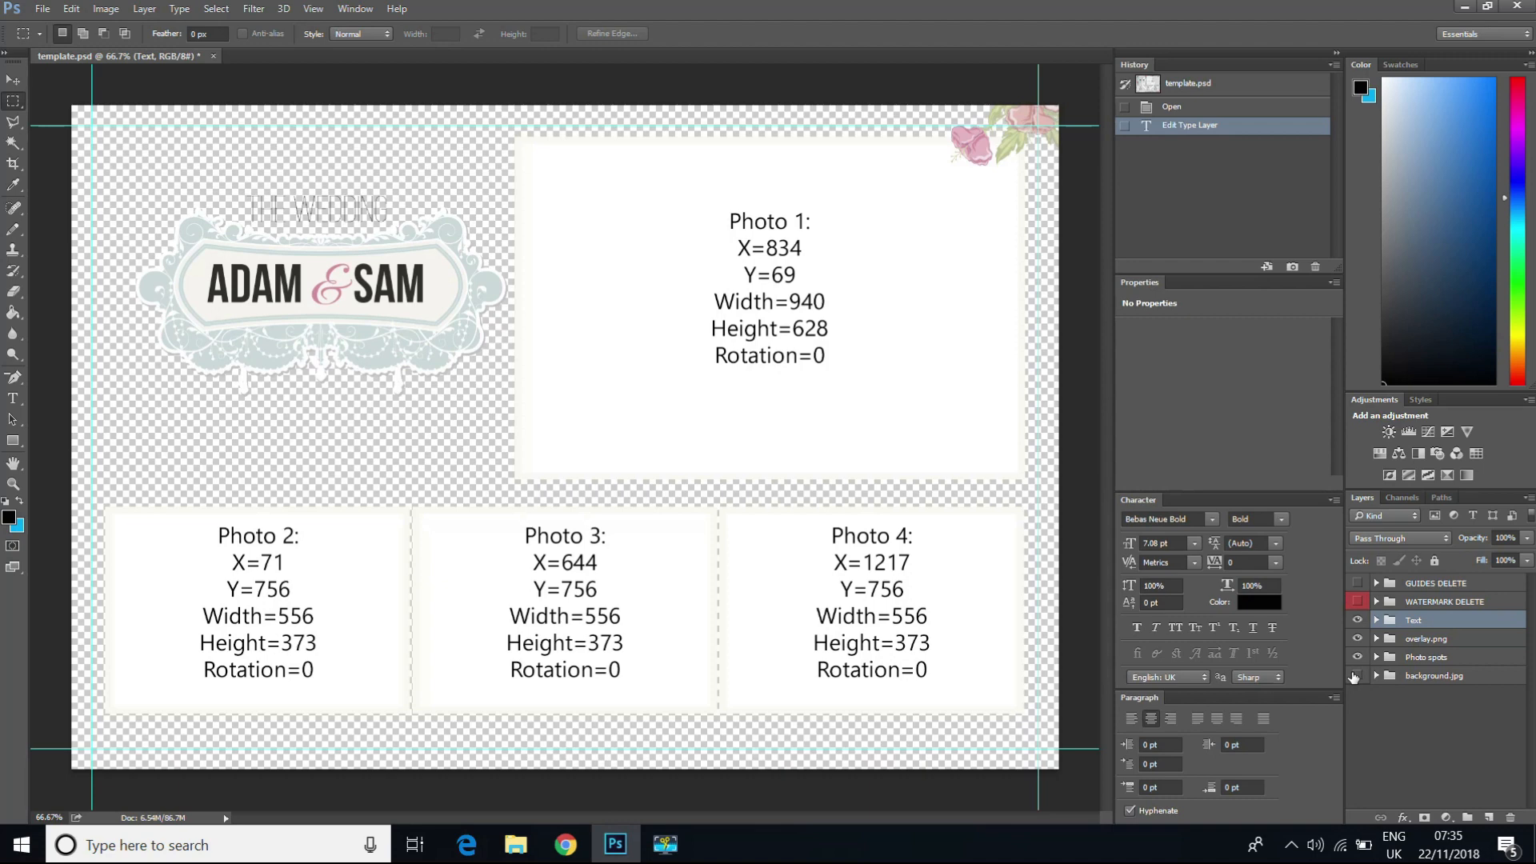
{"action": "left_click", "coordinate": [1355, 675]}
{"action": "left_click", "coordinate": [1357, 658]}
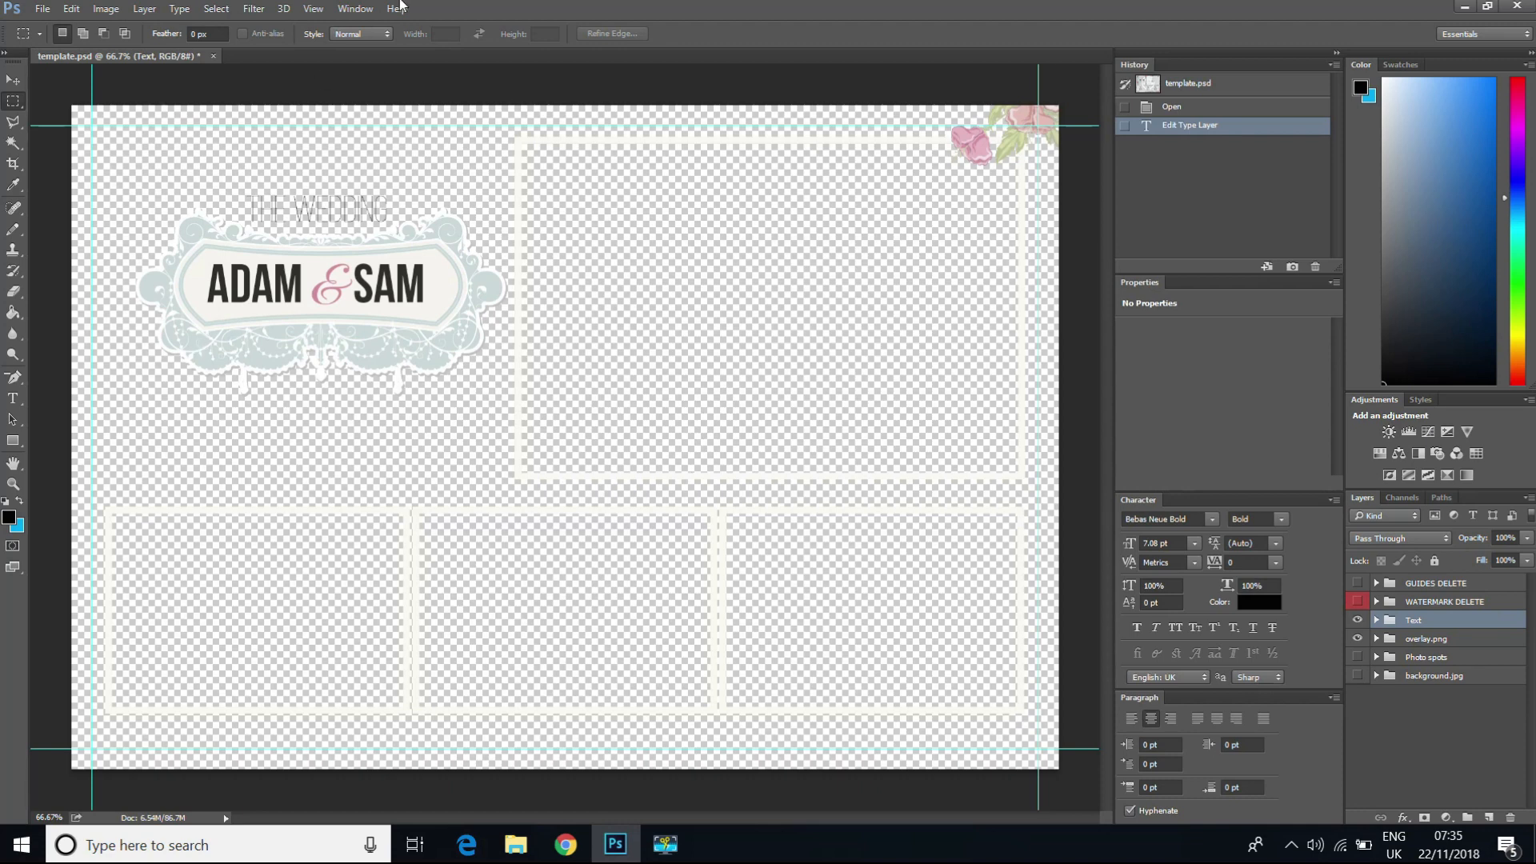
Step: Start a Save for Web export as PNG-24 with transparency enabled, and examine the name plate and frames in the preview
{"action": "left_click", "coordinate": [44, 10]}
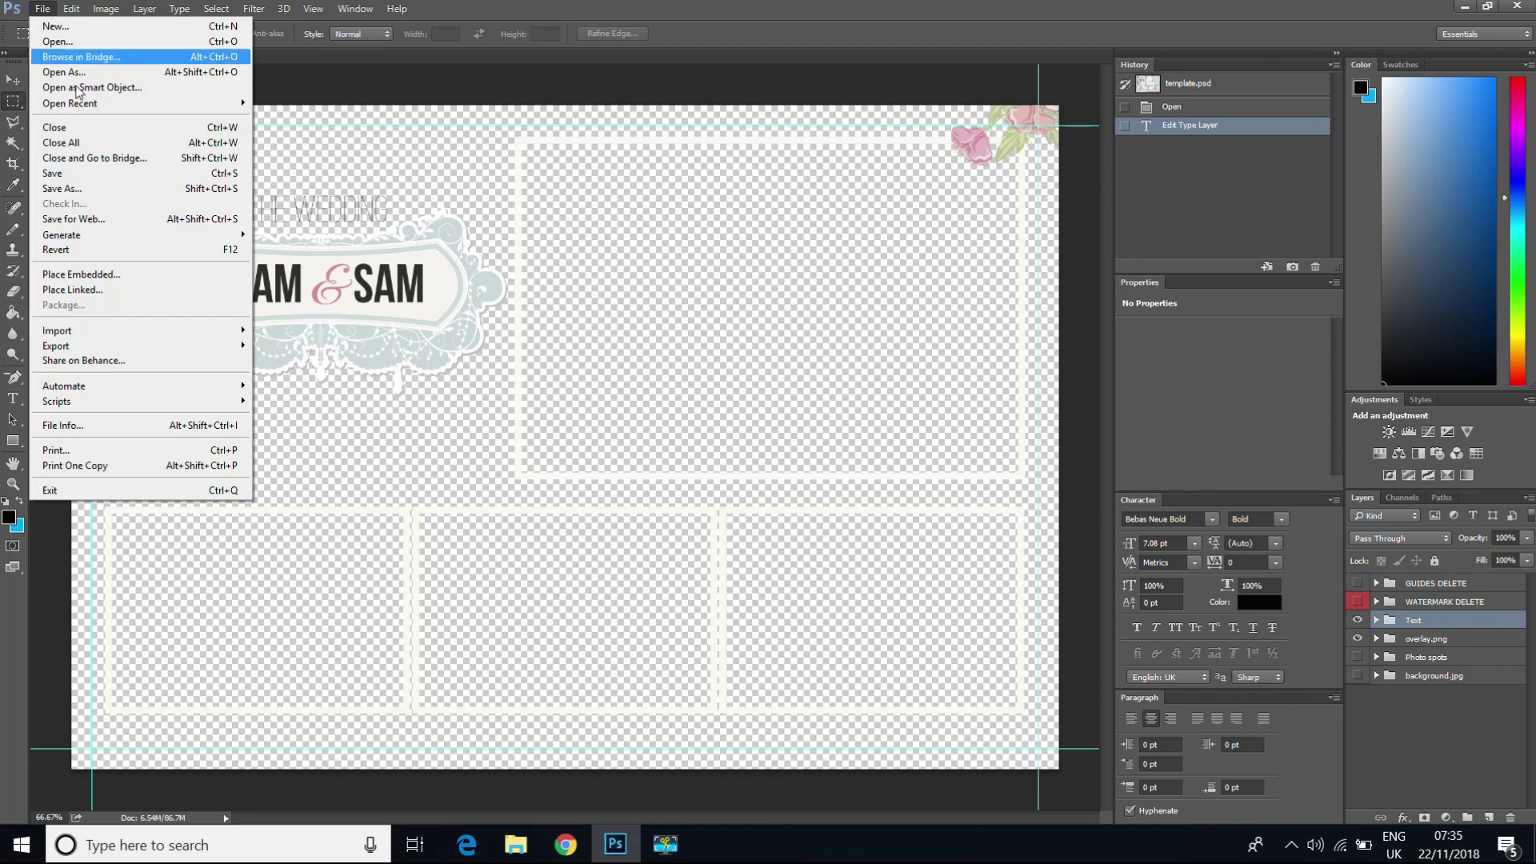
{"action": "left_click", "coordinate": [115, 227]}
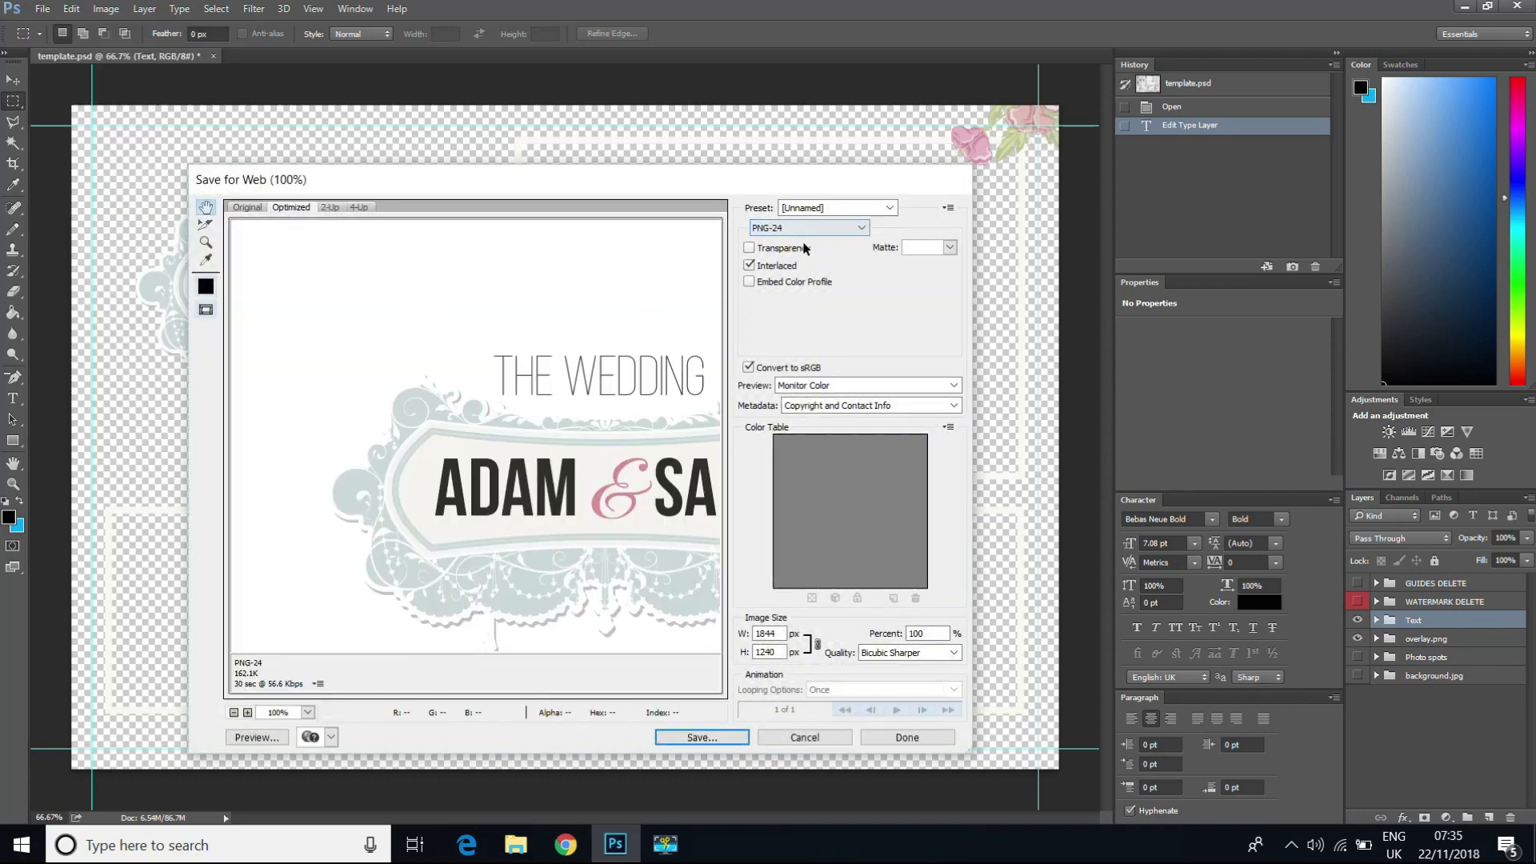
{"action": "left_click", "coordinate": [757, 251]}
{"action": "left_click_drag", "start_coordinate": [646, 558], "coordinate": [504, 421]}
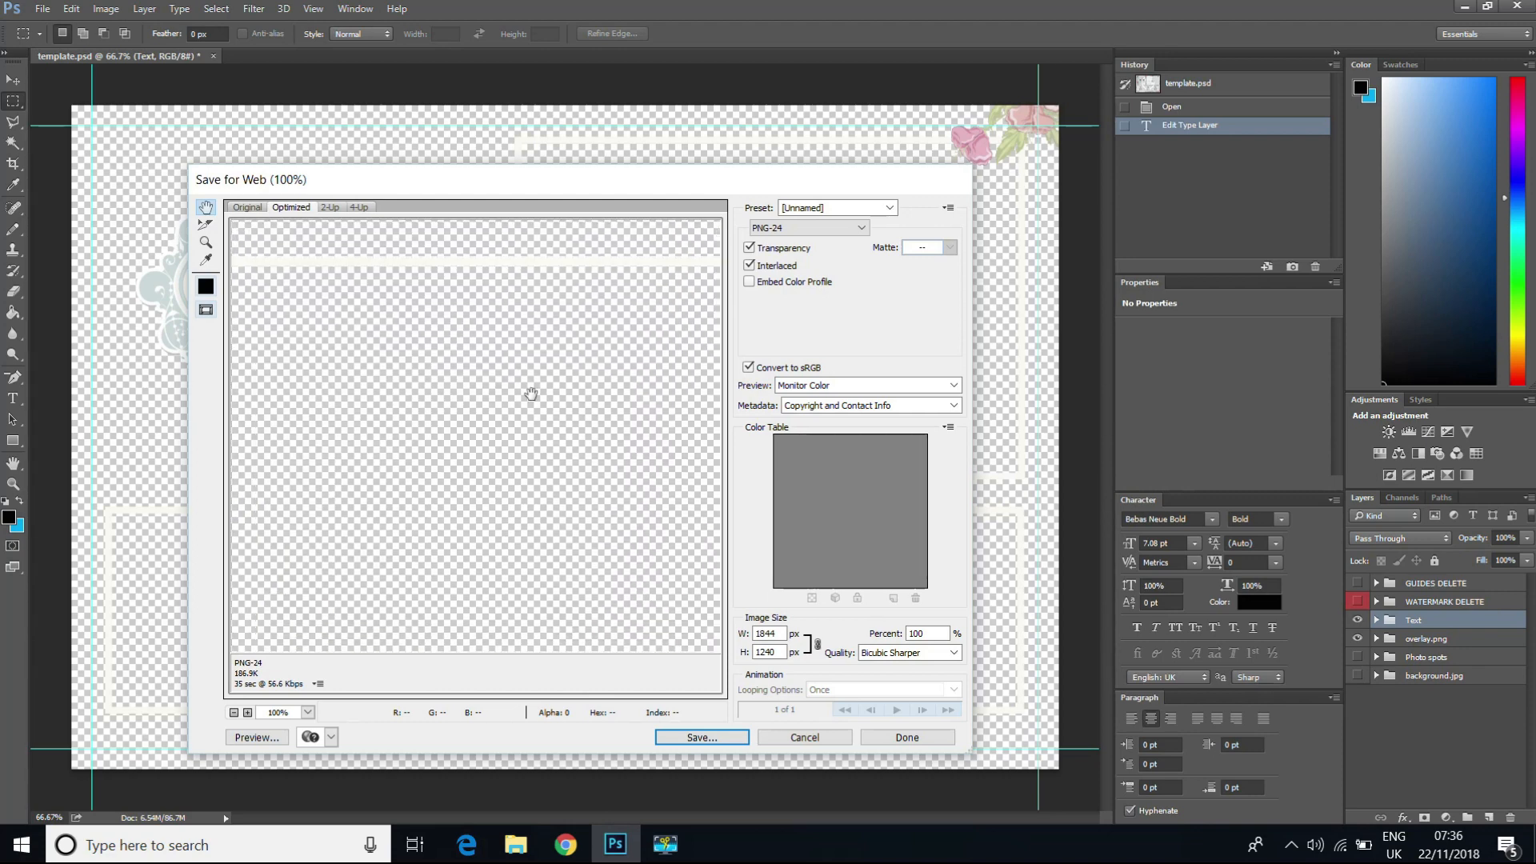
{"action": "left_click_drag", "start_coordinate": [449, 435], "coordinate": [512, 395]}
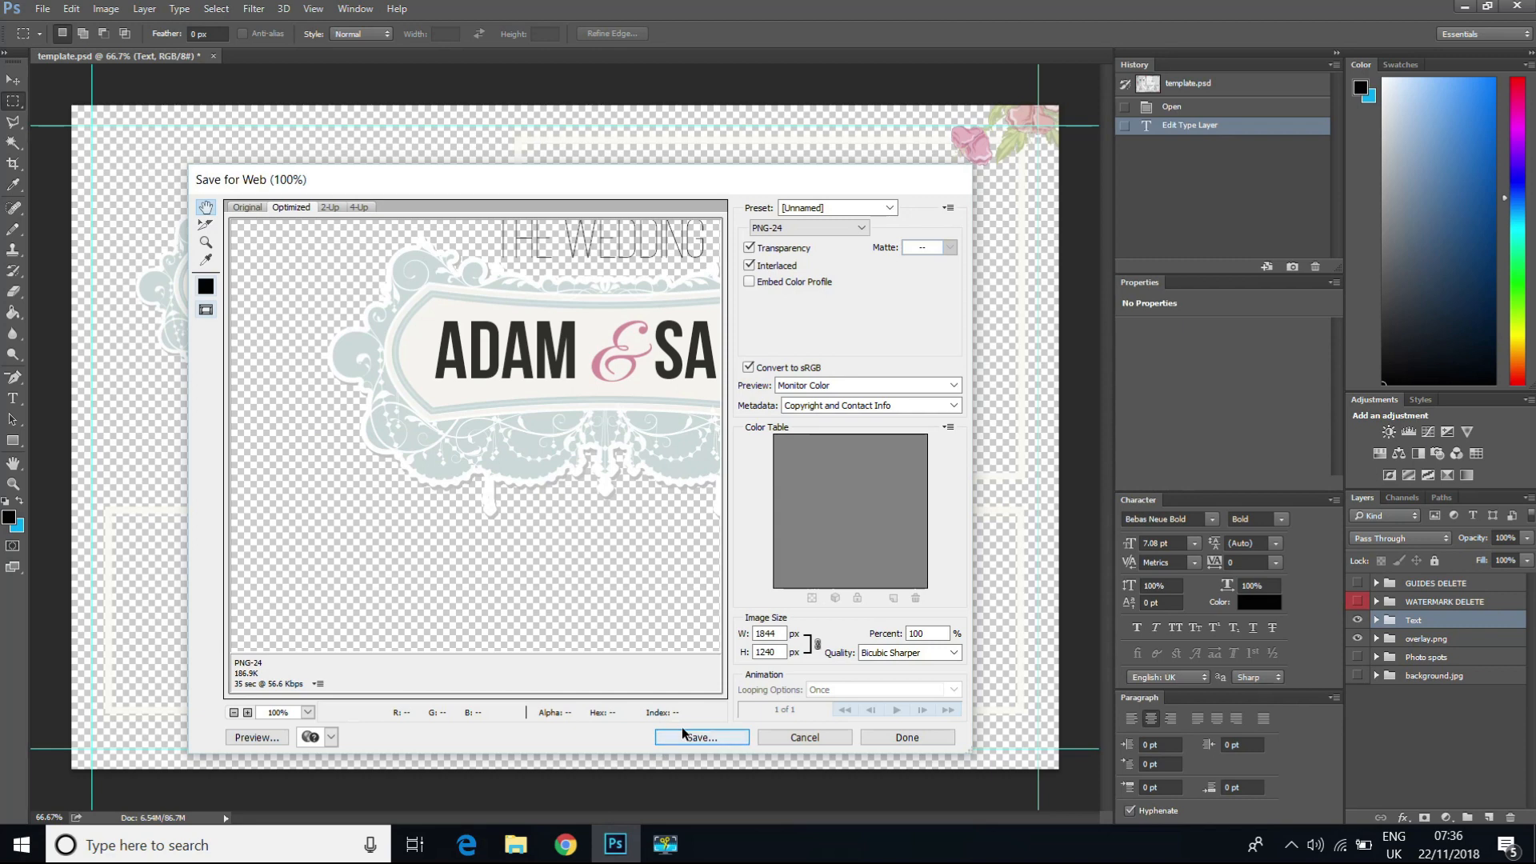
Step: Save the optimized image, switching the destination to the 1. Elegant_Floral_Postcard folder by pasting its path copied from File Explorer
{"action": "left_click", "coordinate": [684, 736]}
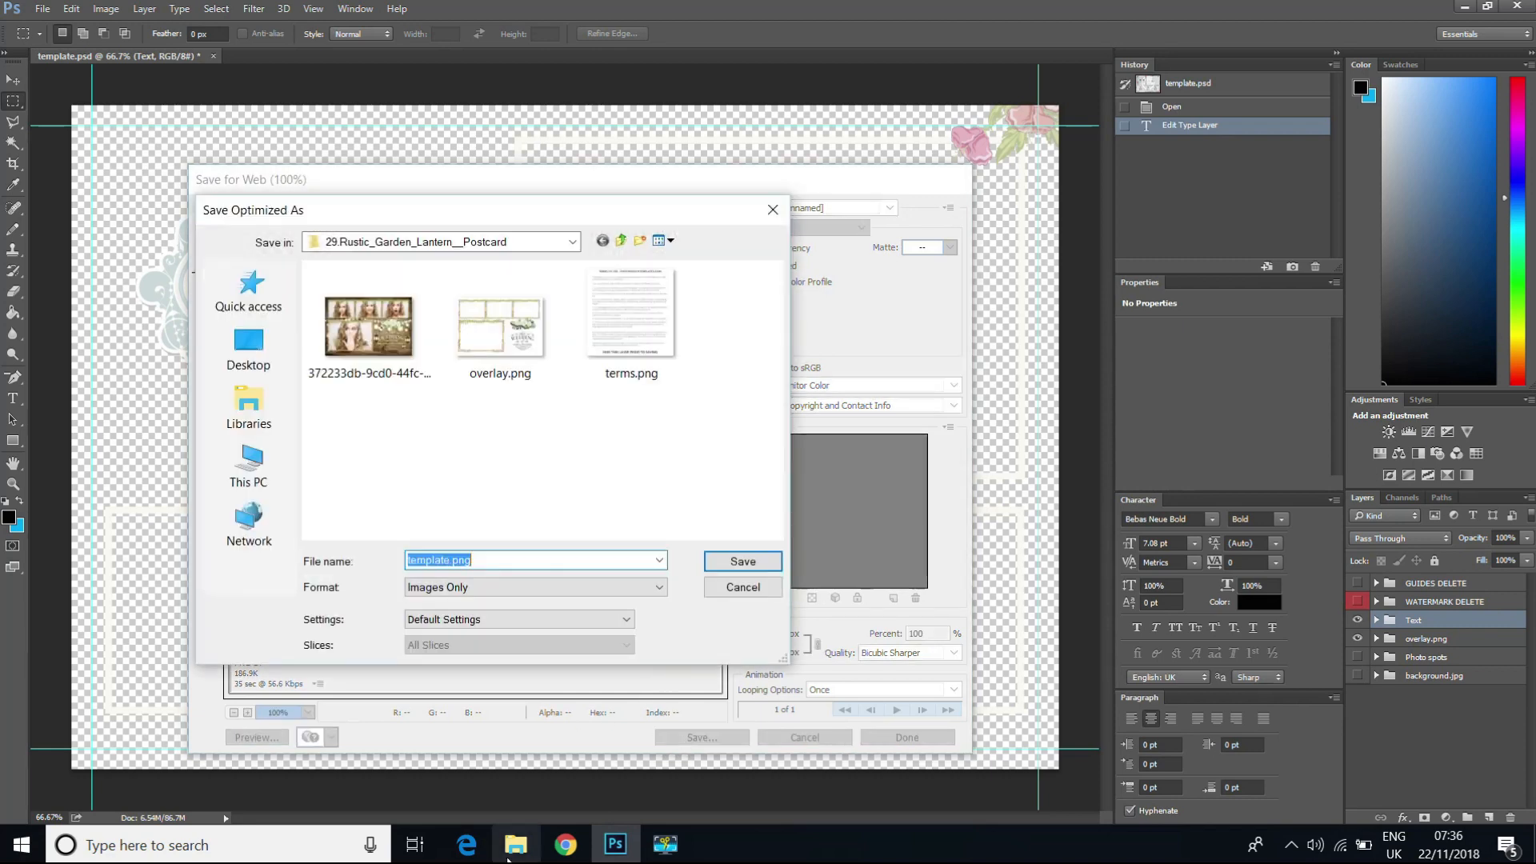
{"action": "left_click", "coordinate": [514, 849]}
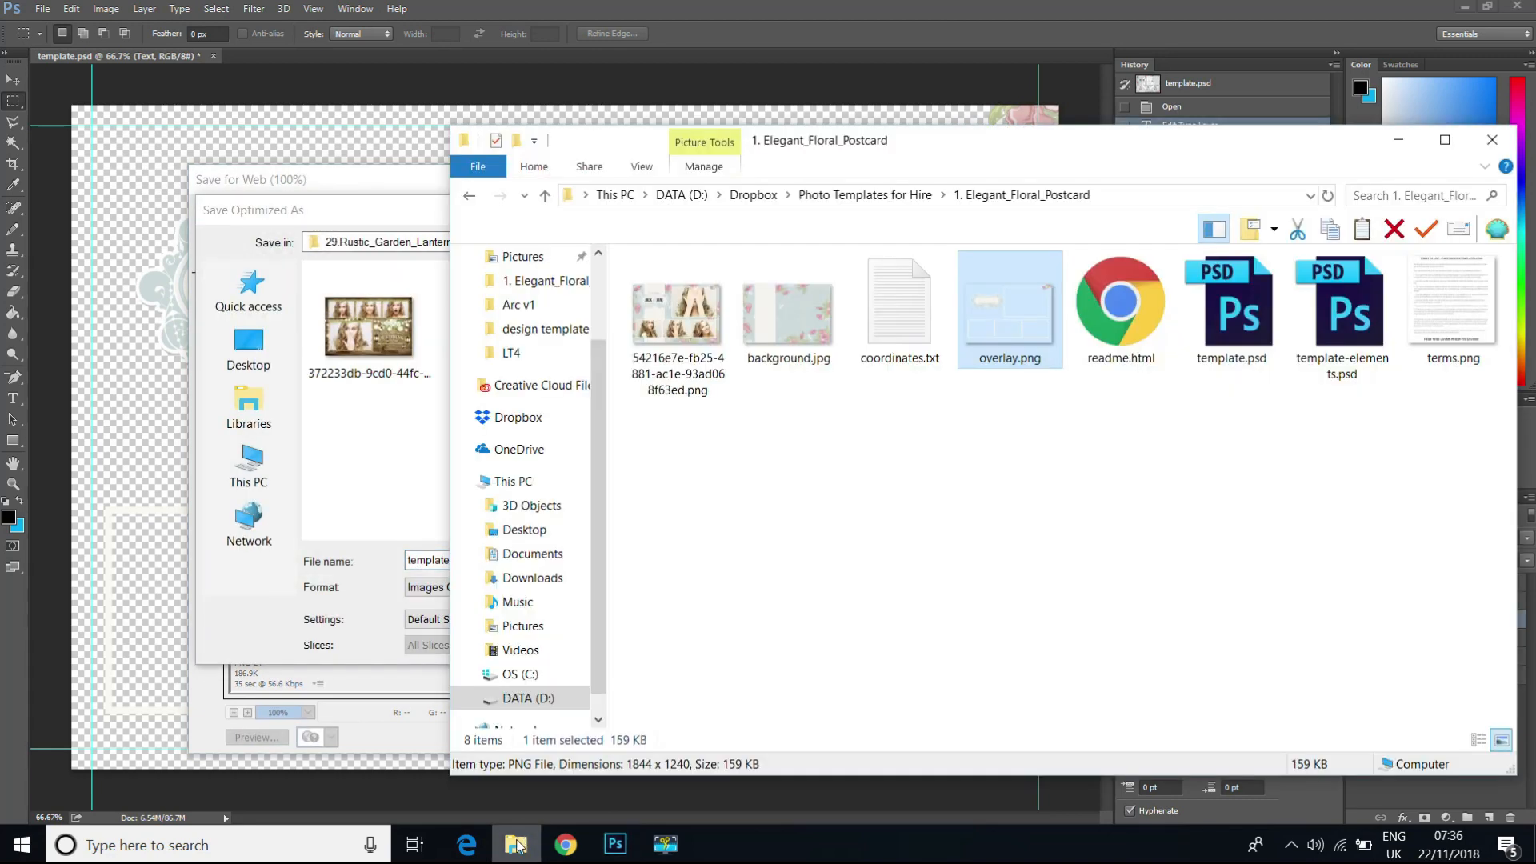
{"action": "left_click", "coordinate": [1126, 194]}
{"action": "right_click", "coordinate": [1126, 195]}
{"action": "left_click", "coordinate": [1162, 257]}
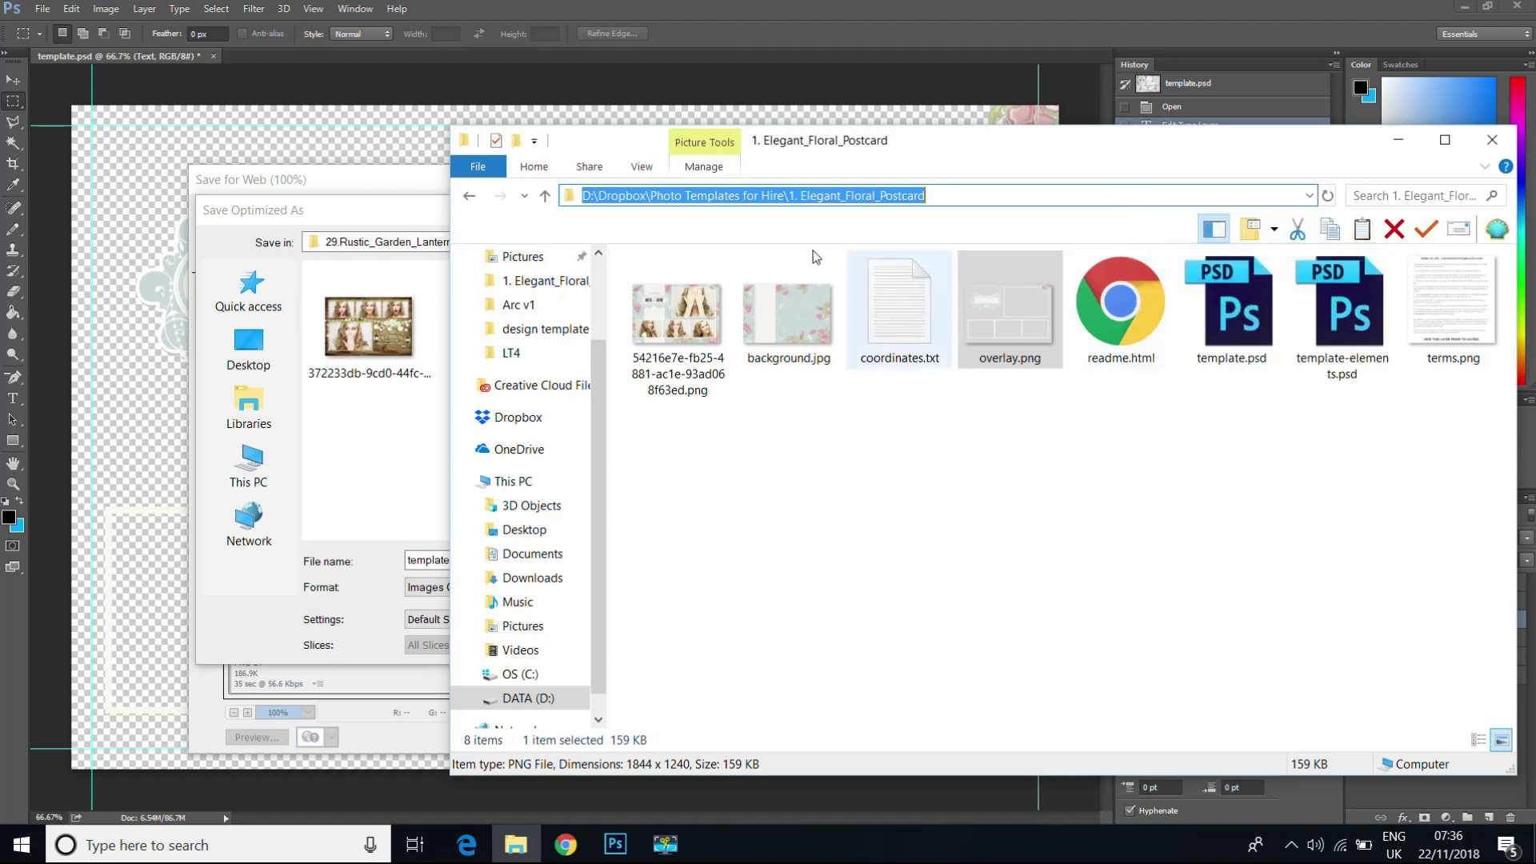
{"action": "left_click", "coordinate": [386, 486]}
{"action": "left_click", "coordinate": [464, 559]}
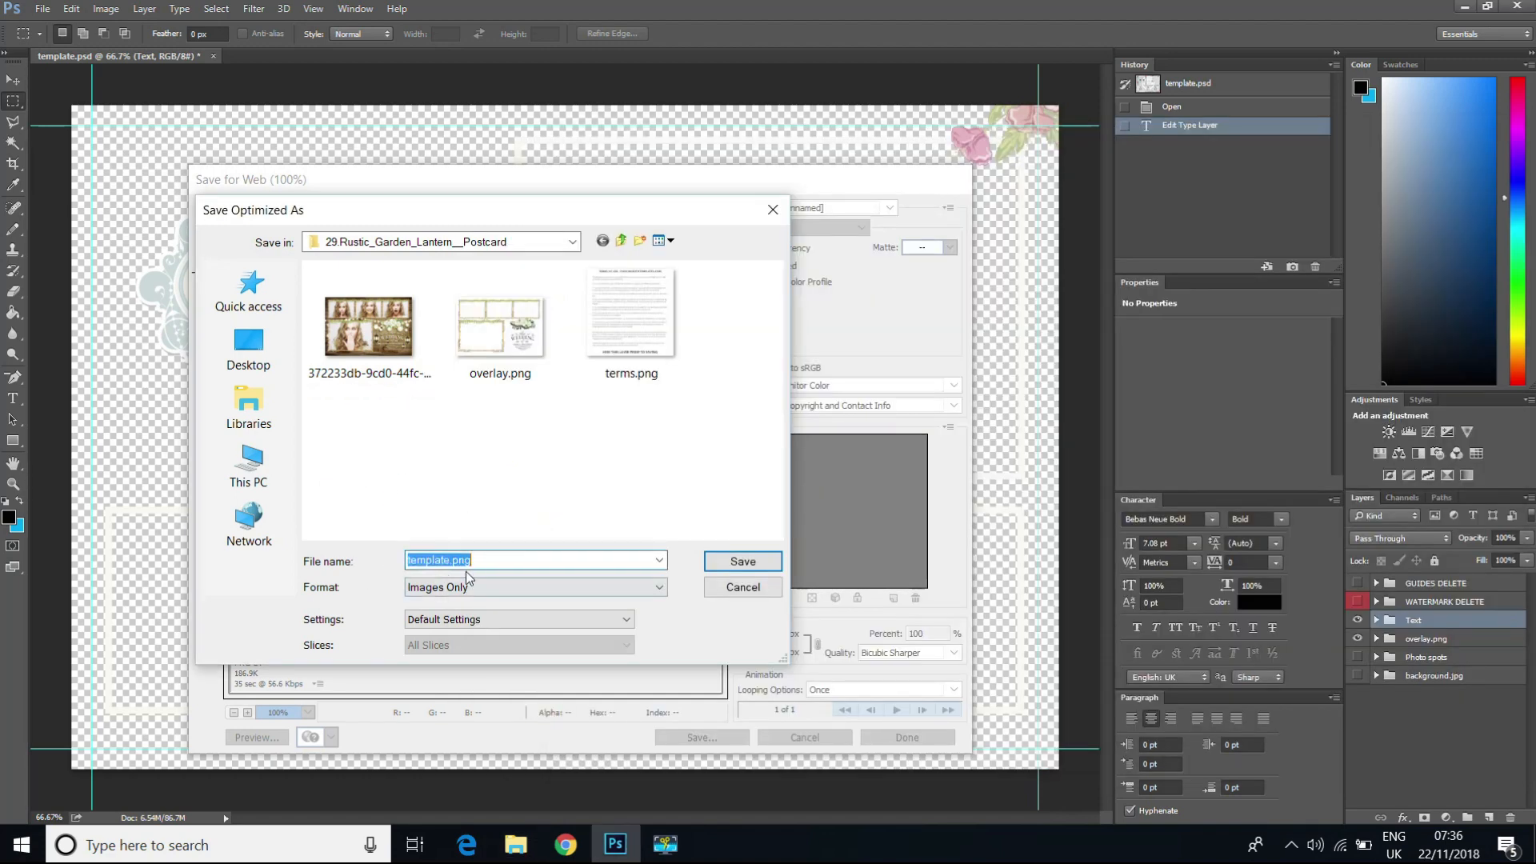
{"action": "right_click", "coordinate": [472, 559]}
{"action": "left_click", "coordinate": [688, 634]}
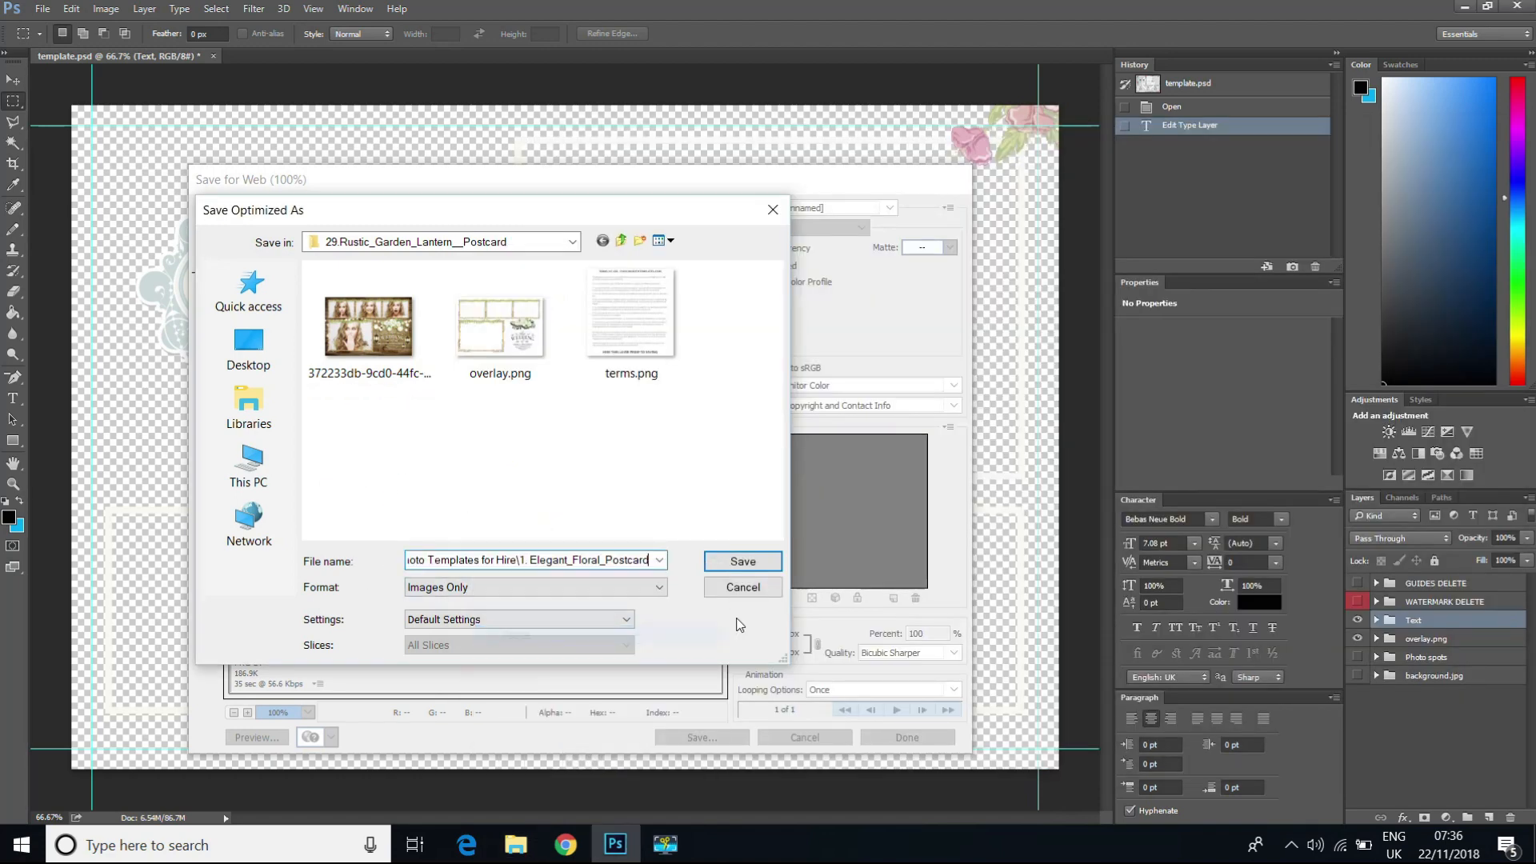
{"action": "key", "text": "Return"}
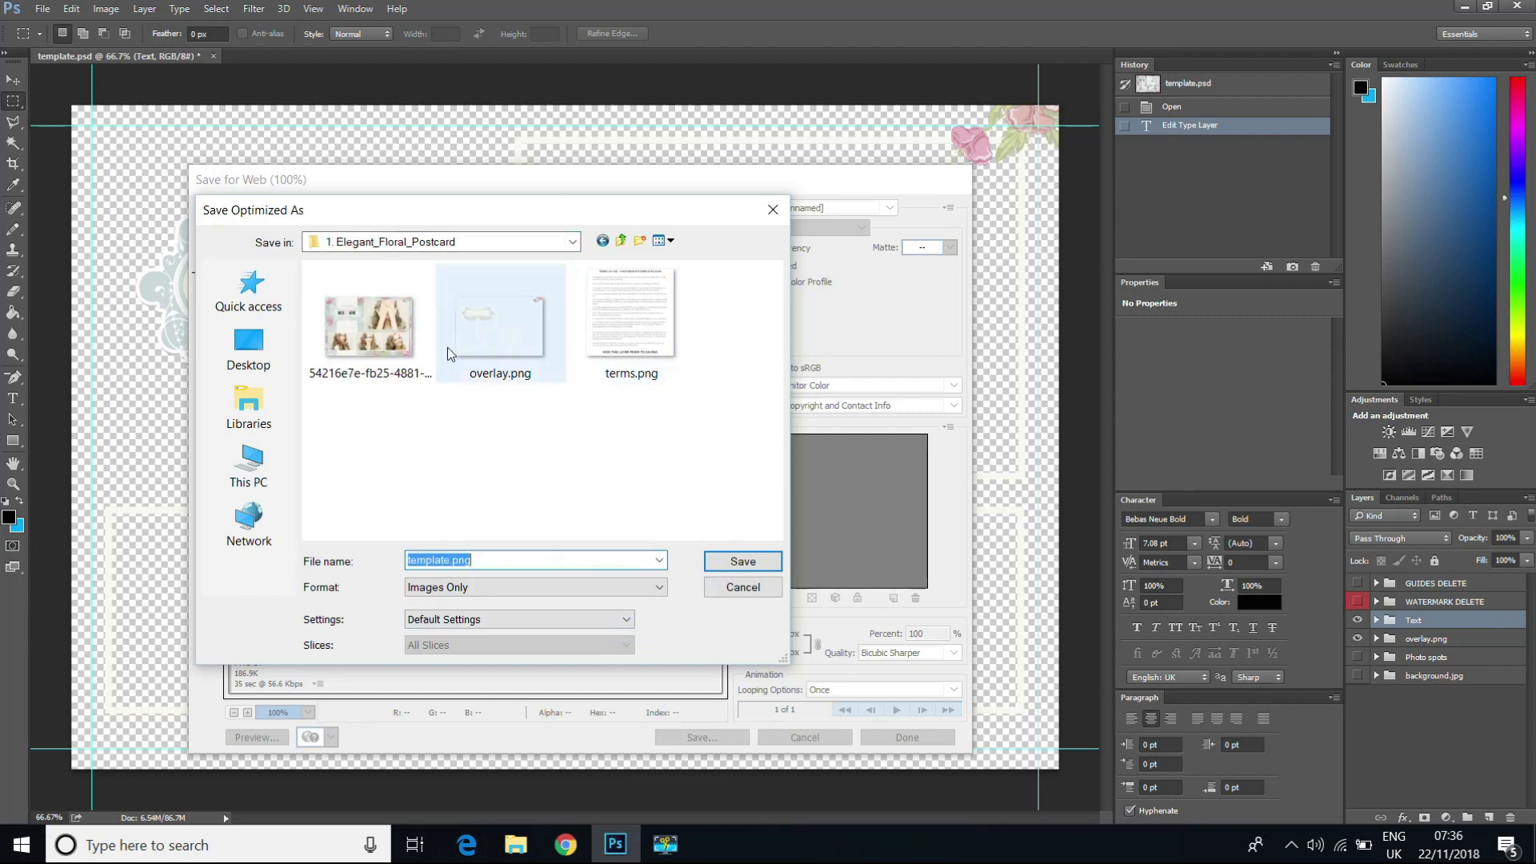
Step: Browse through the desktop's Photo Templates for Hire shortcut to 1. Elegant_Floral_Postcard and overwrite overlay.png with the export
{"action": "left_click", "coordinate": [257, 358]}
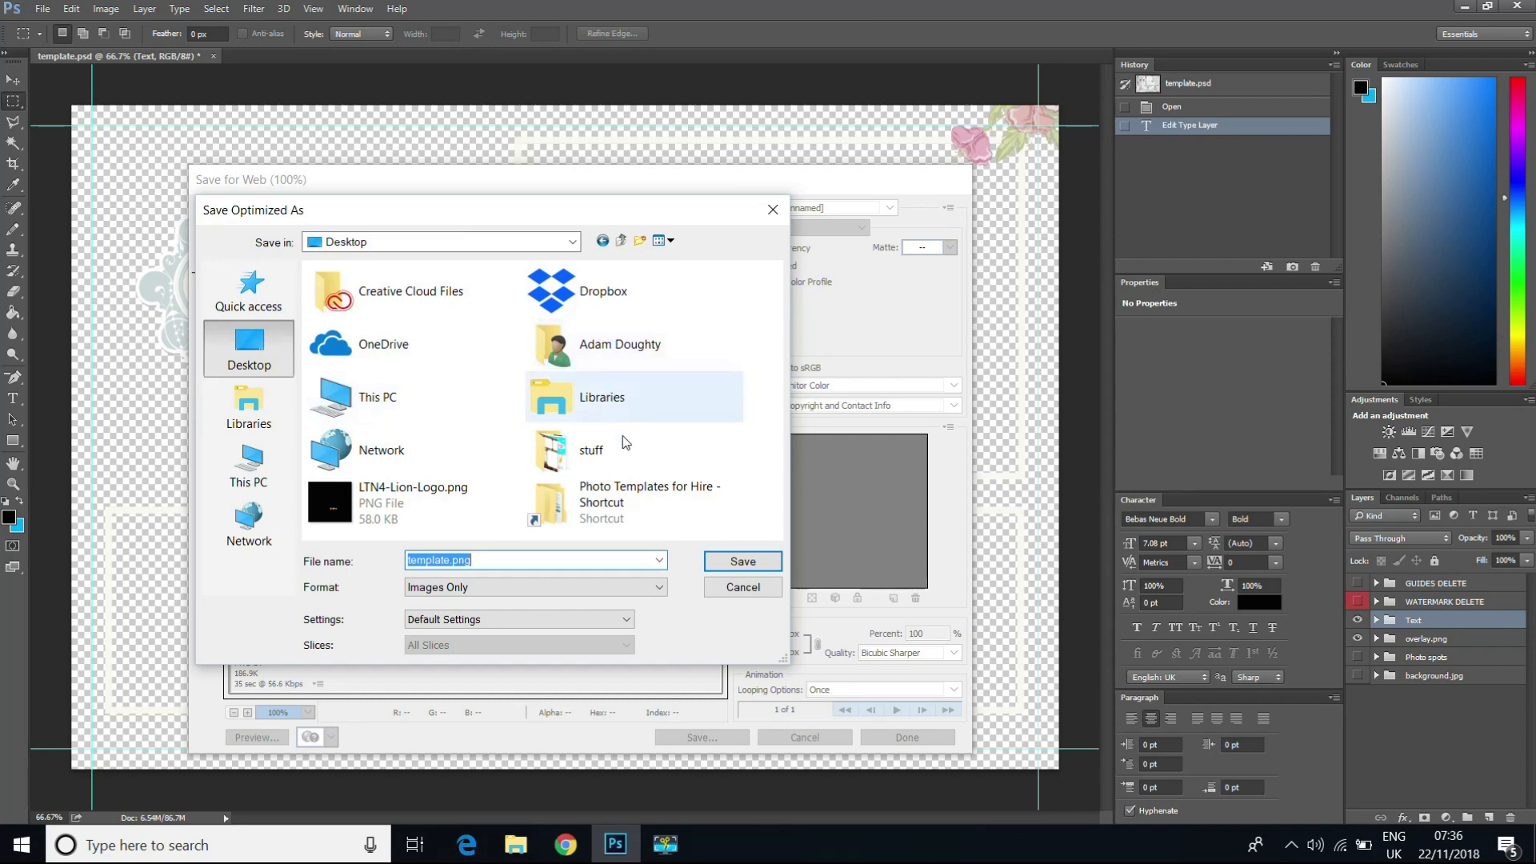
{"action": "double_click", "coordinate": [622, 504]}
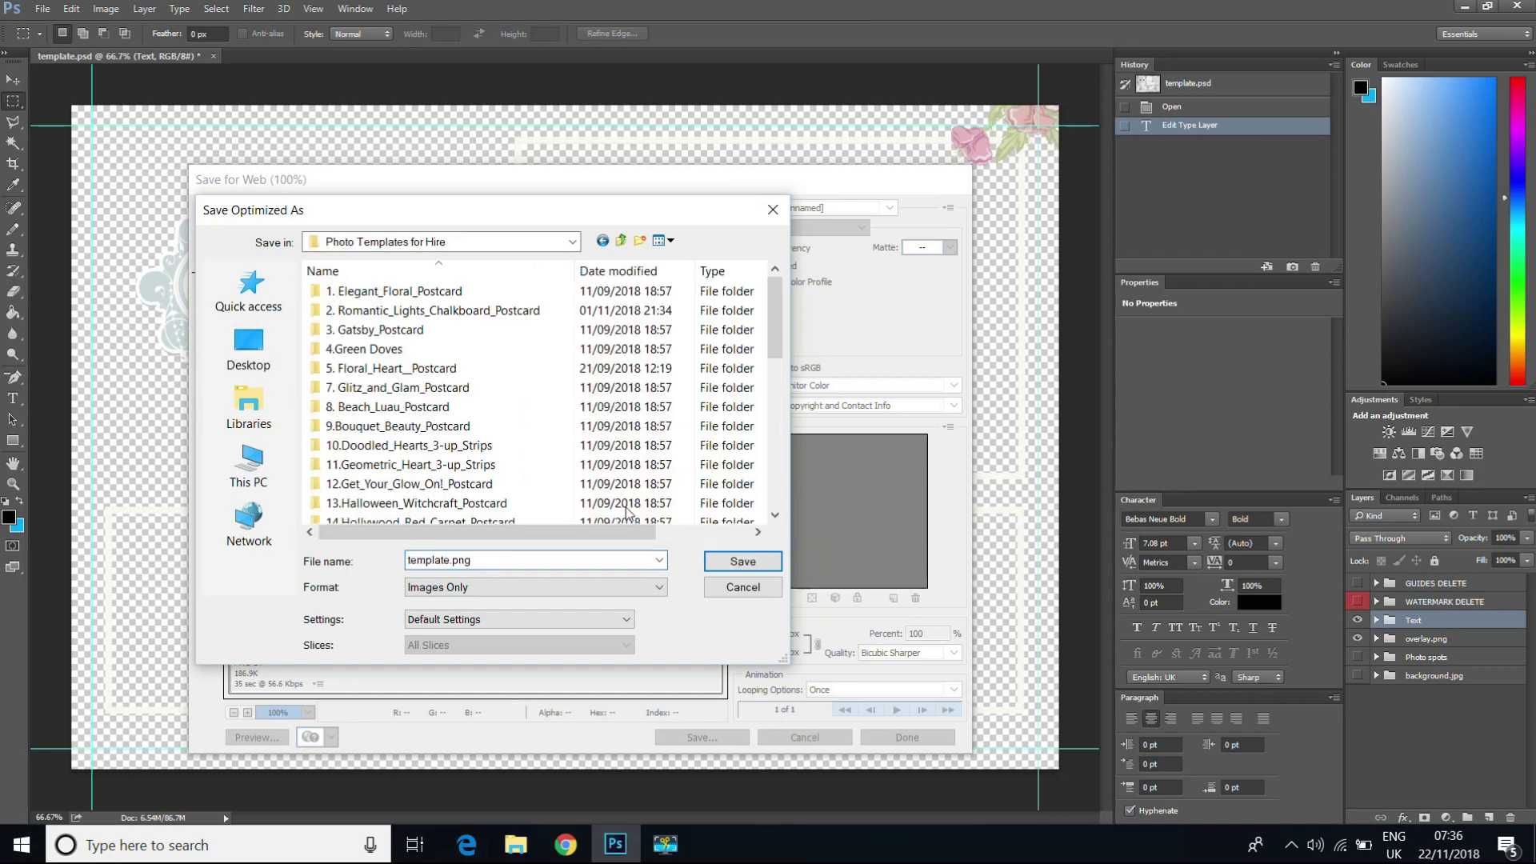
{"action": "double_click", "coordinate": [375, 293]}
{"action": "left_click", "coordinate": [468, 344]}
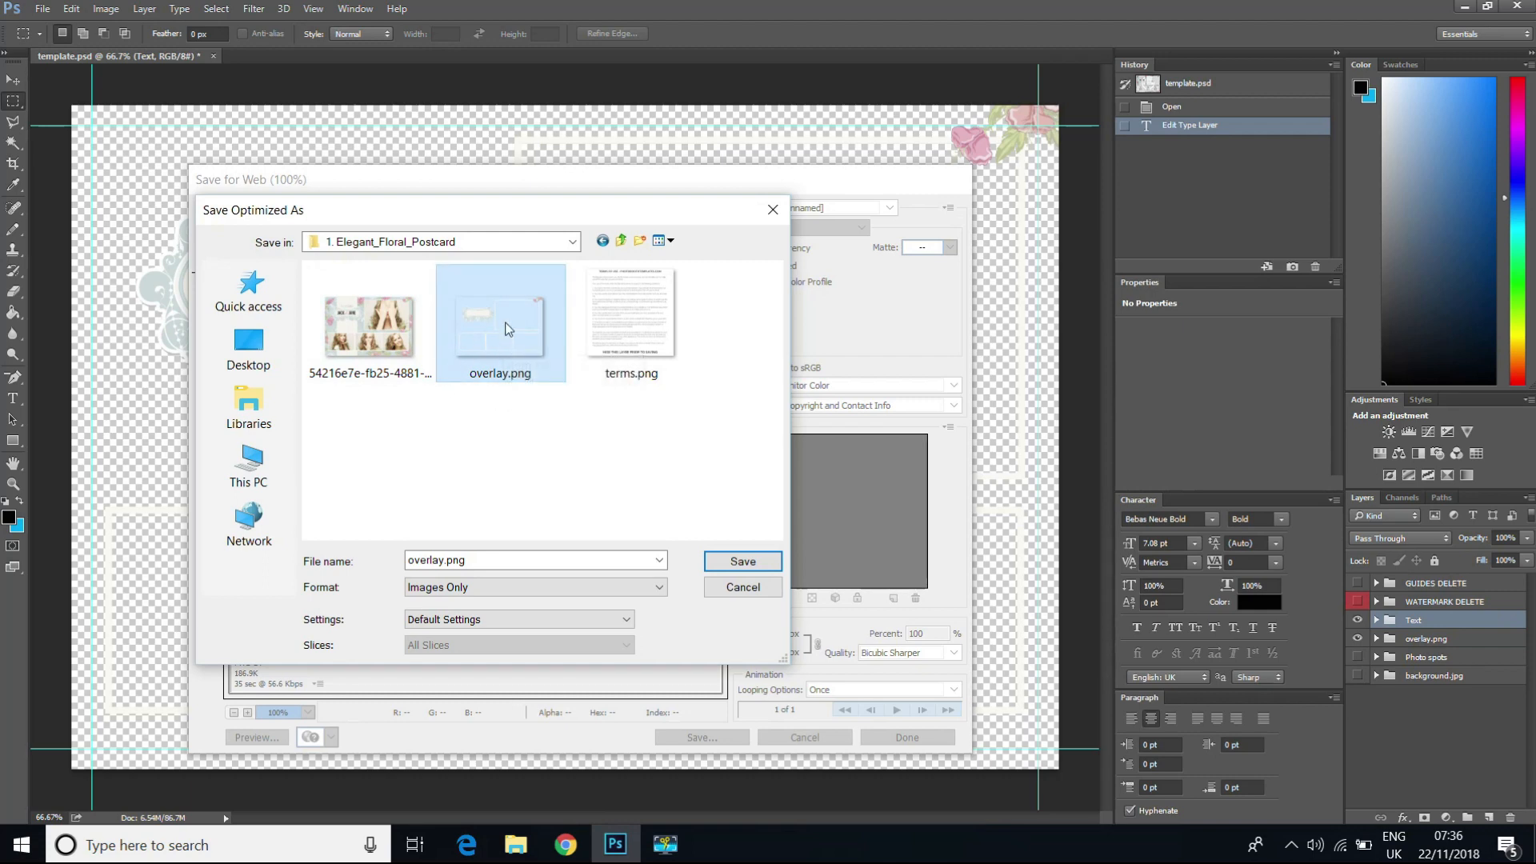
{"action": "double_click", "coordinate": [466, 342]}
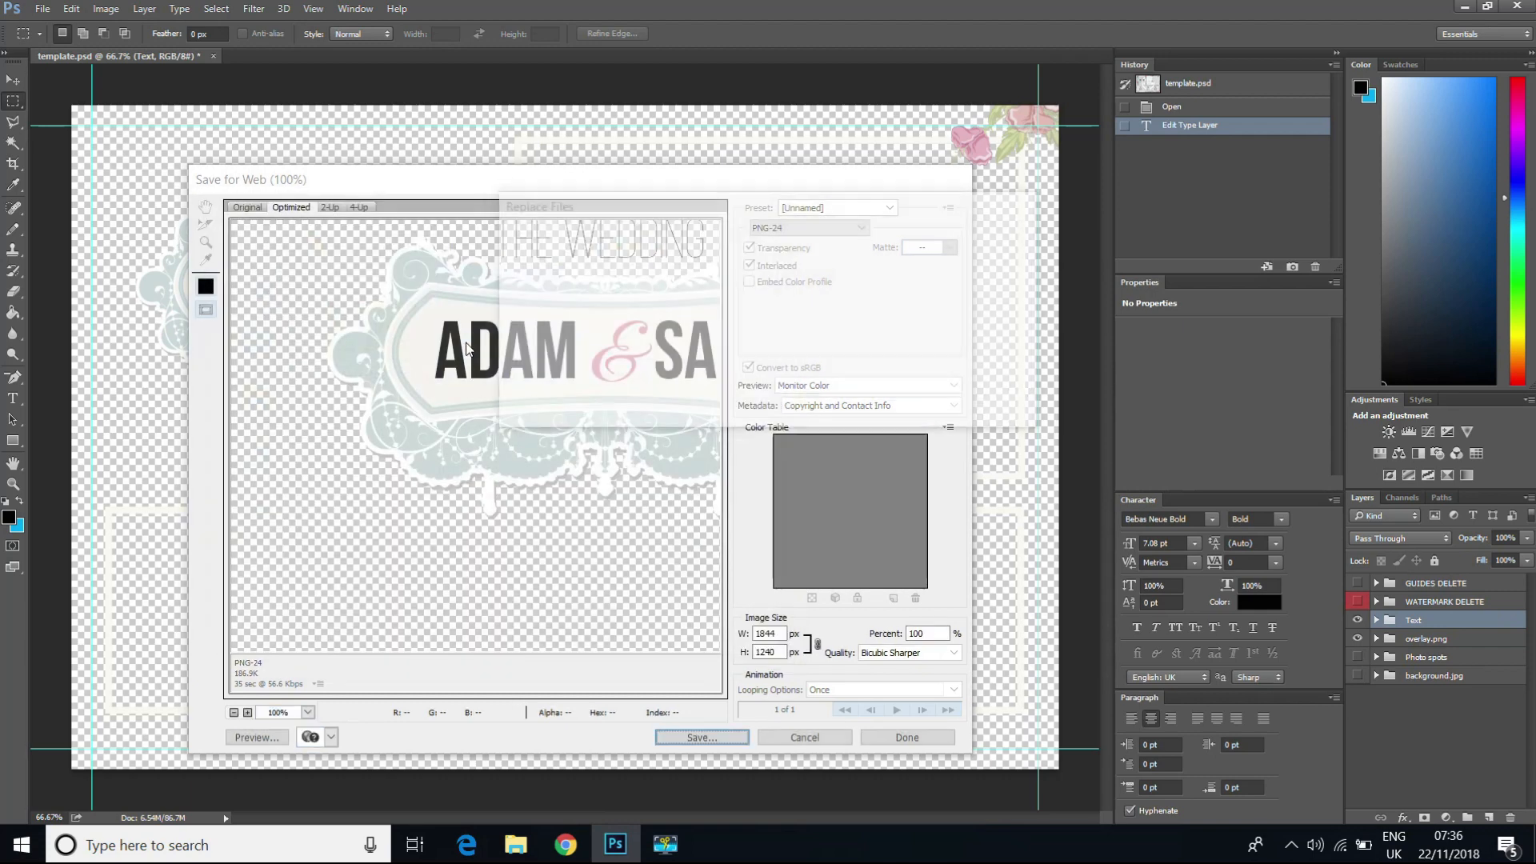
{"action": "left_click", "coordinate": [842, 417]}
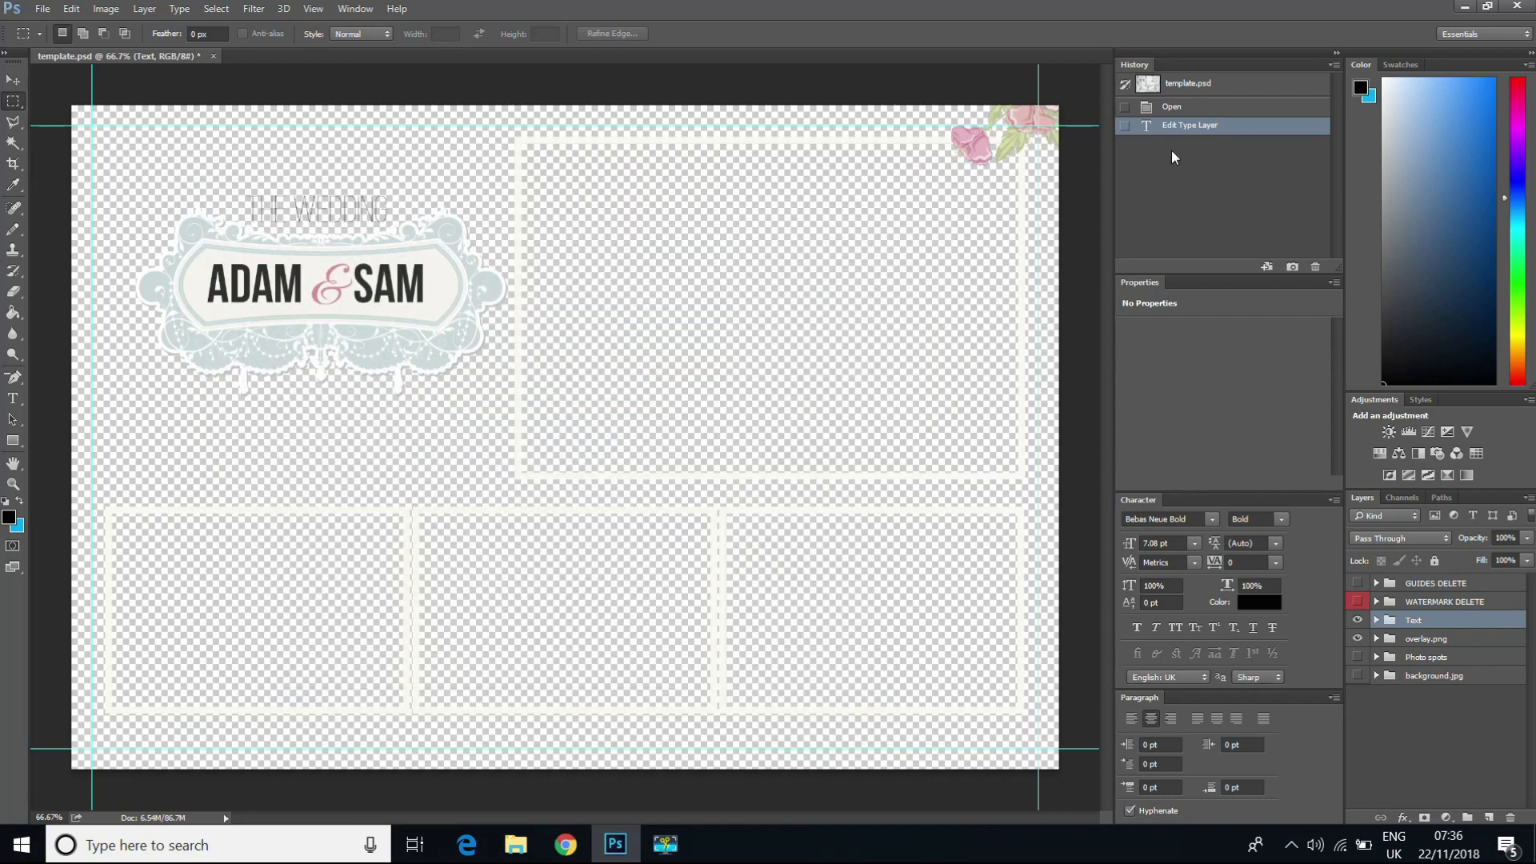
Step: Minimize Photoshop and view background.jpg and the newly exported overlay.png from the template folder
{"action": "left_click", "coordinate": [1463, 8]}
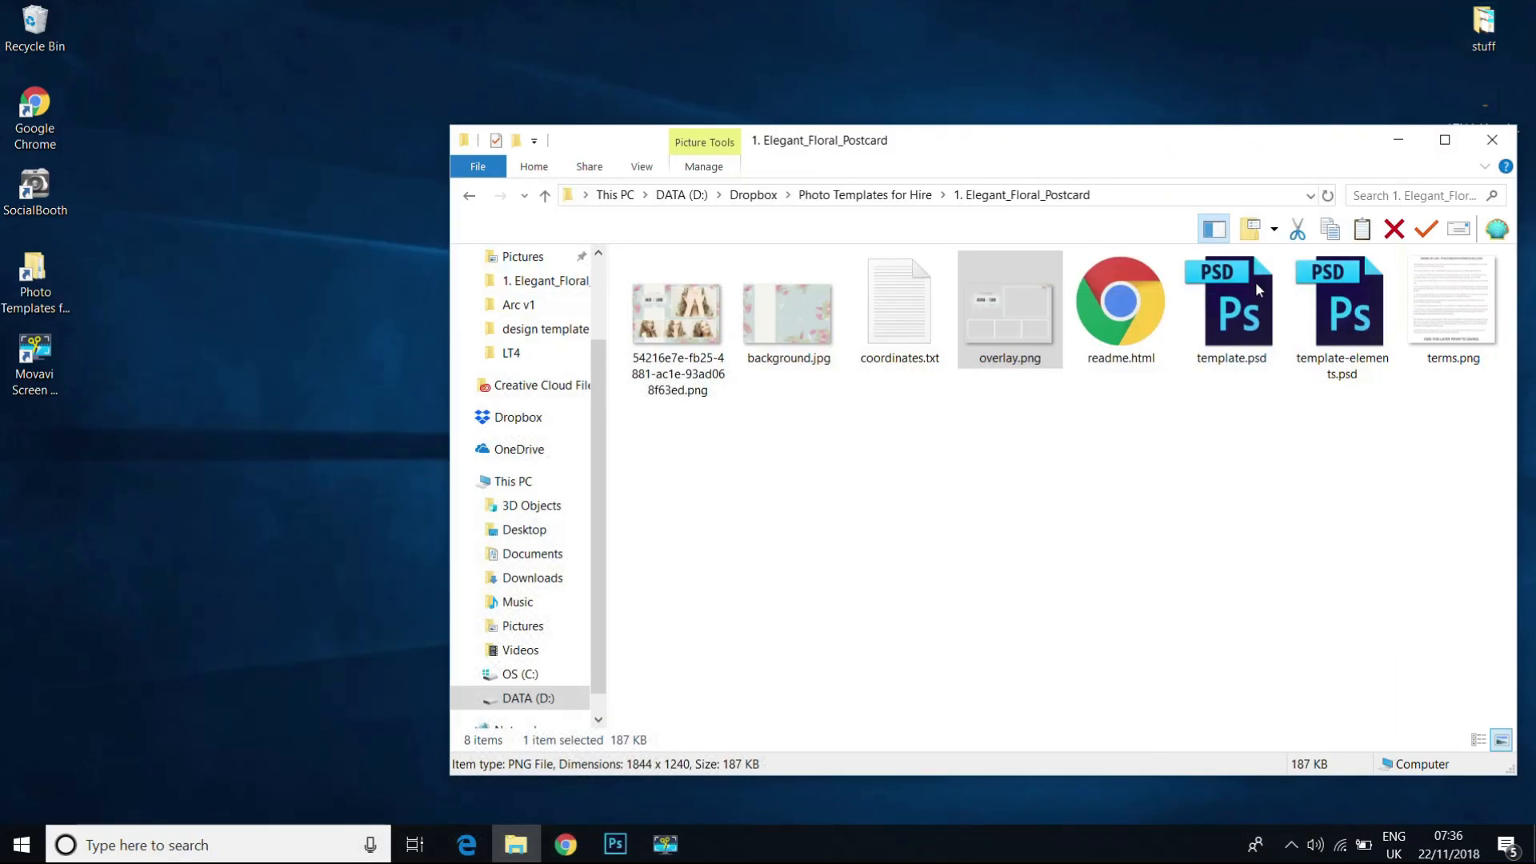
{"action": "left_click_drag", "start_coordinate": [1054, 134], "coordinate": [892, 114]}
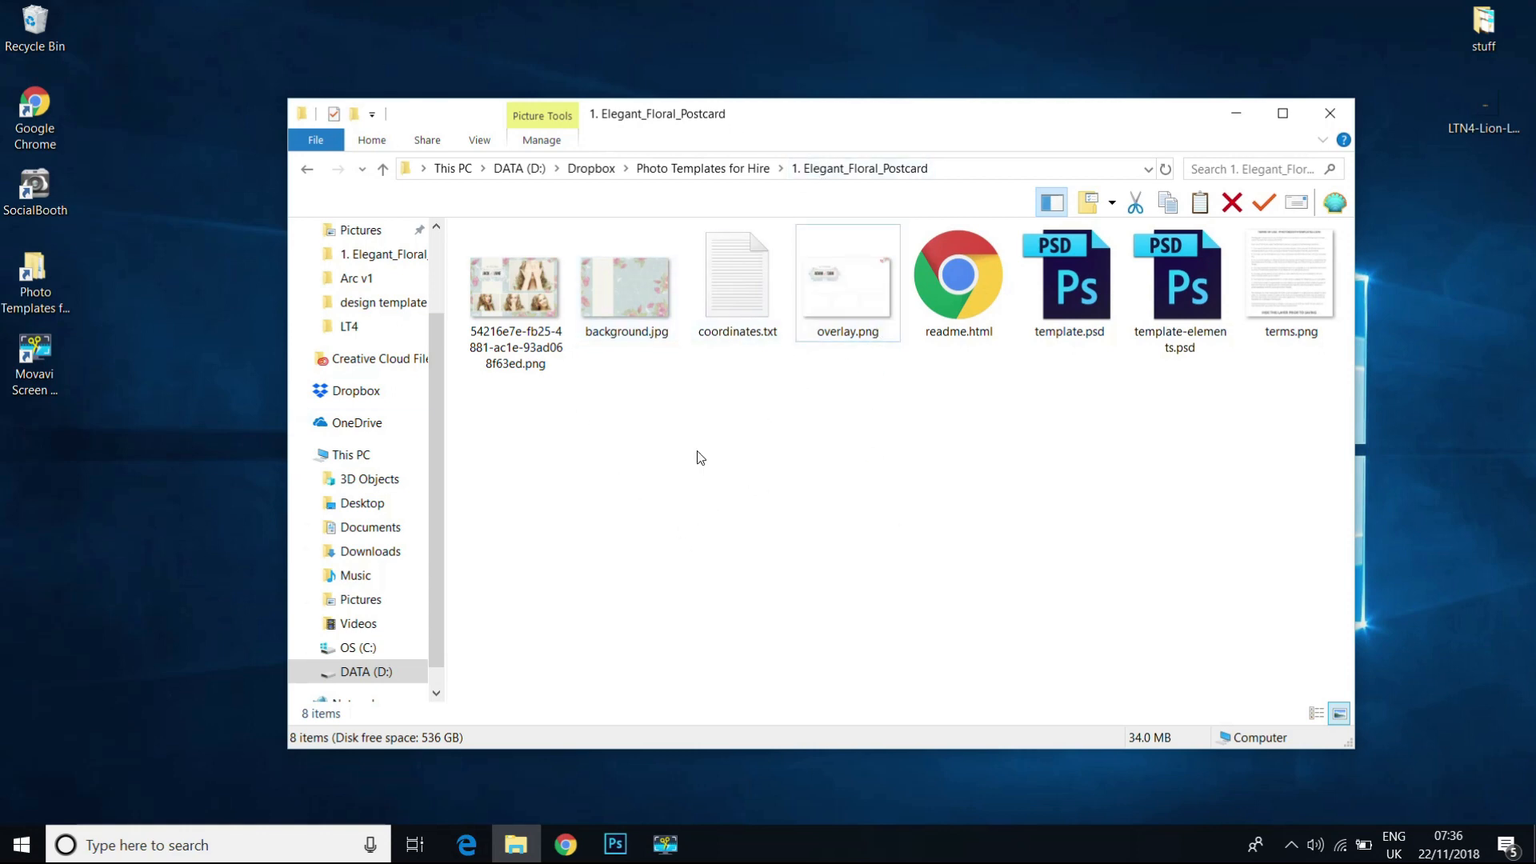
{"action": "double_click", "coordinate": [621, 311]}
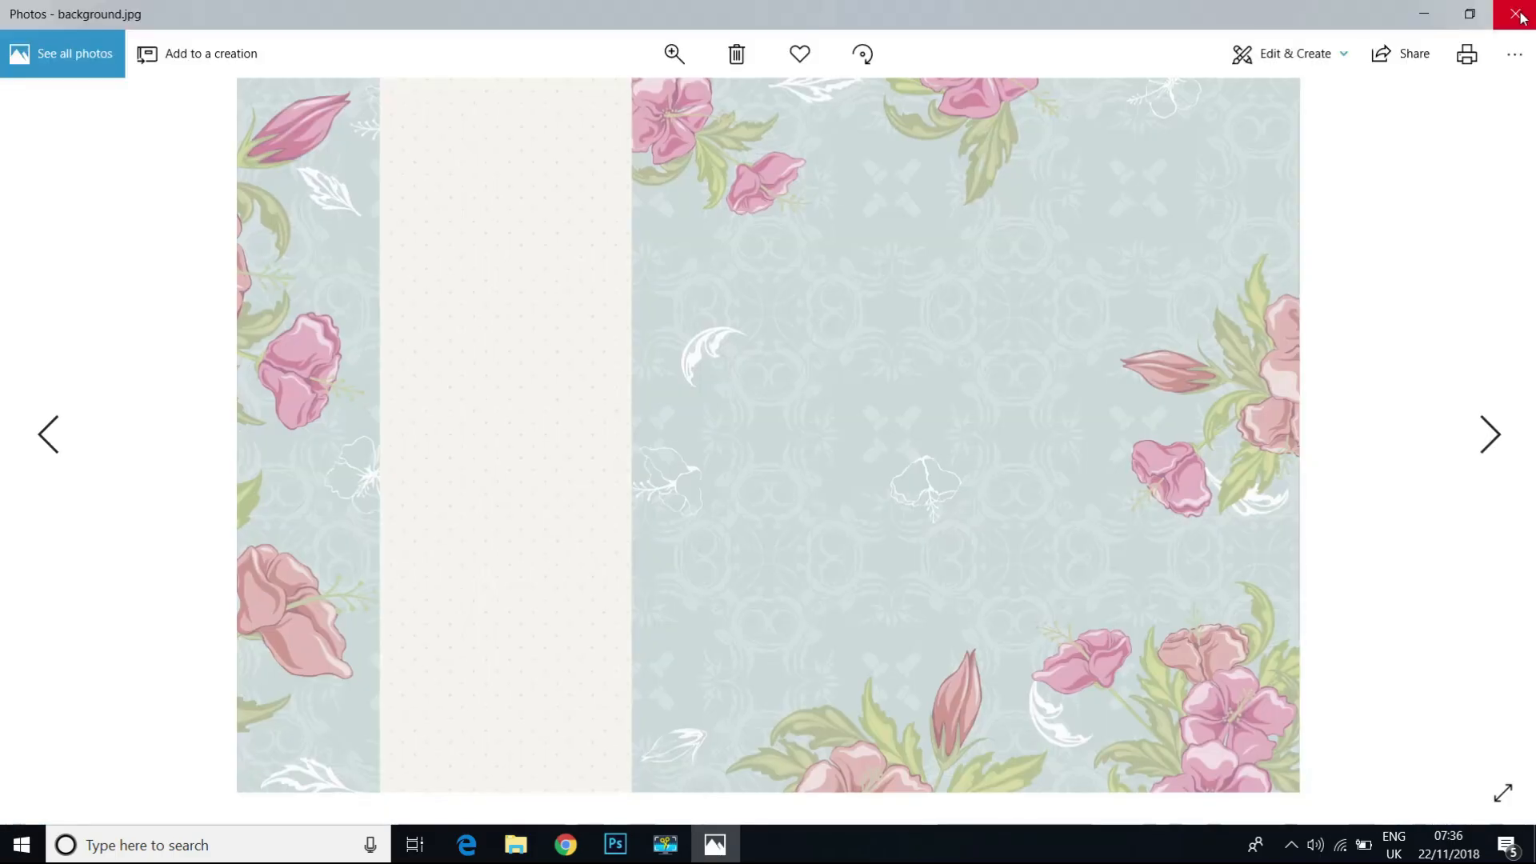
{"action": "left_click", "coordinate": [1515, 12]}
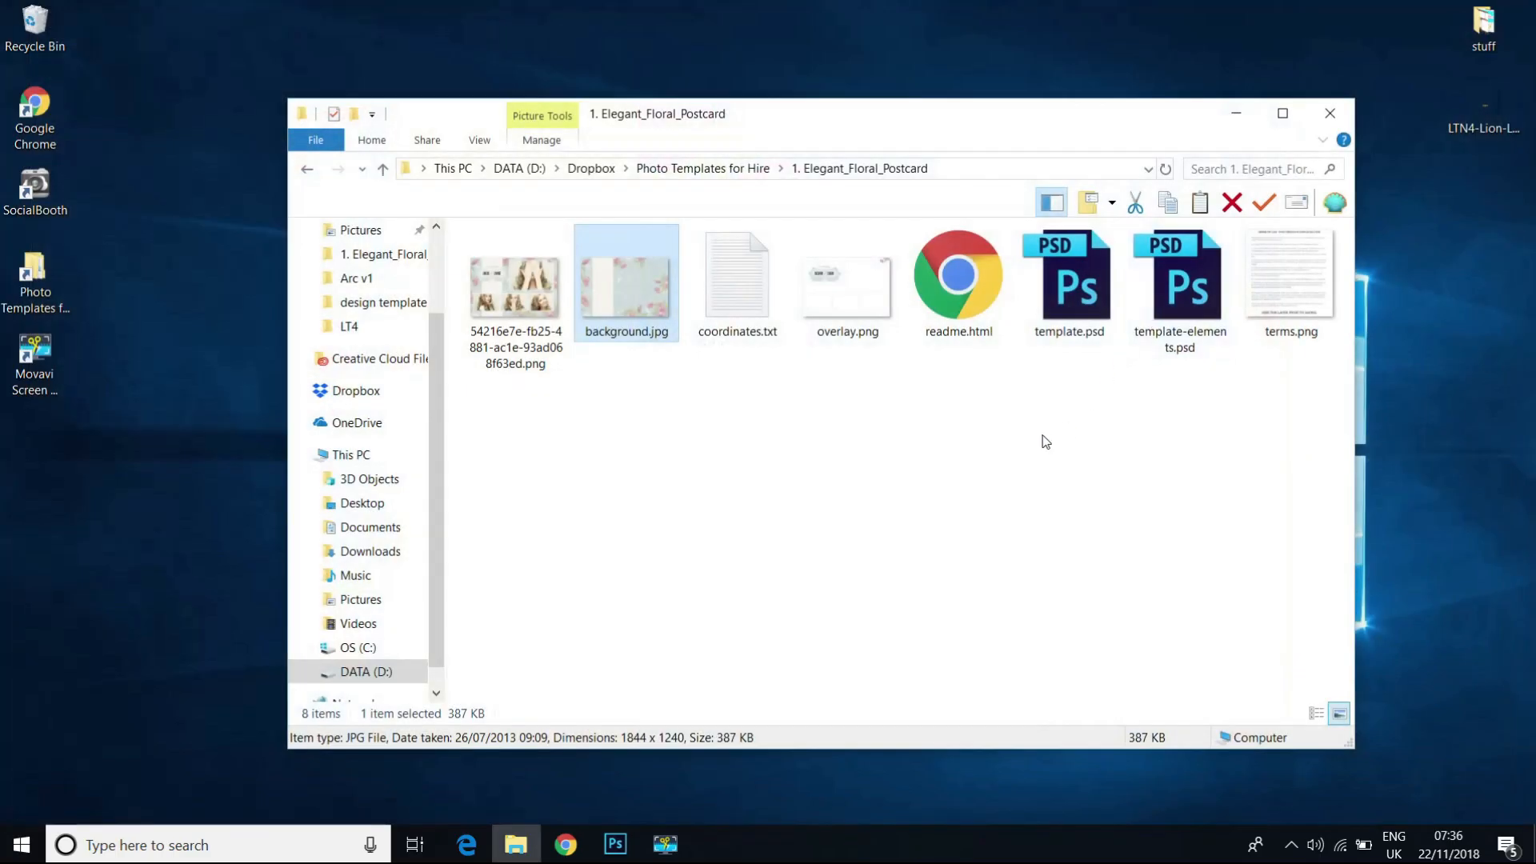
{"action": "double_click", "coordinate": [828, 315]}
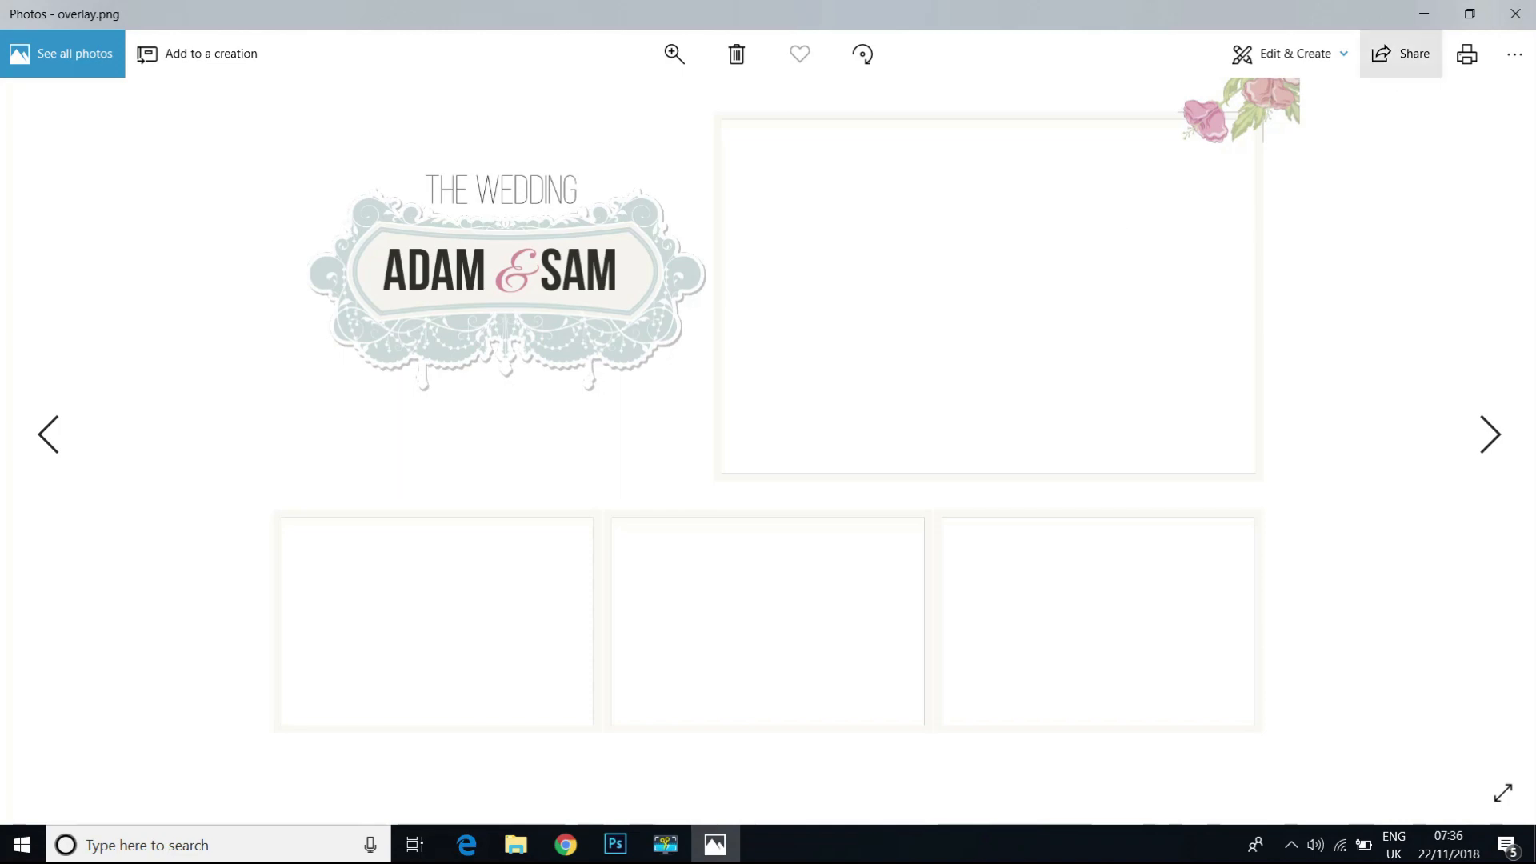
{"action": "left_click", "coordinate": [1516, 12]}
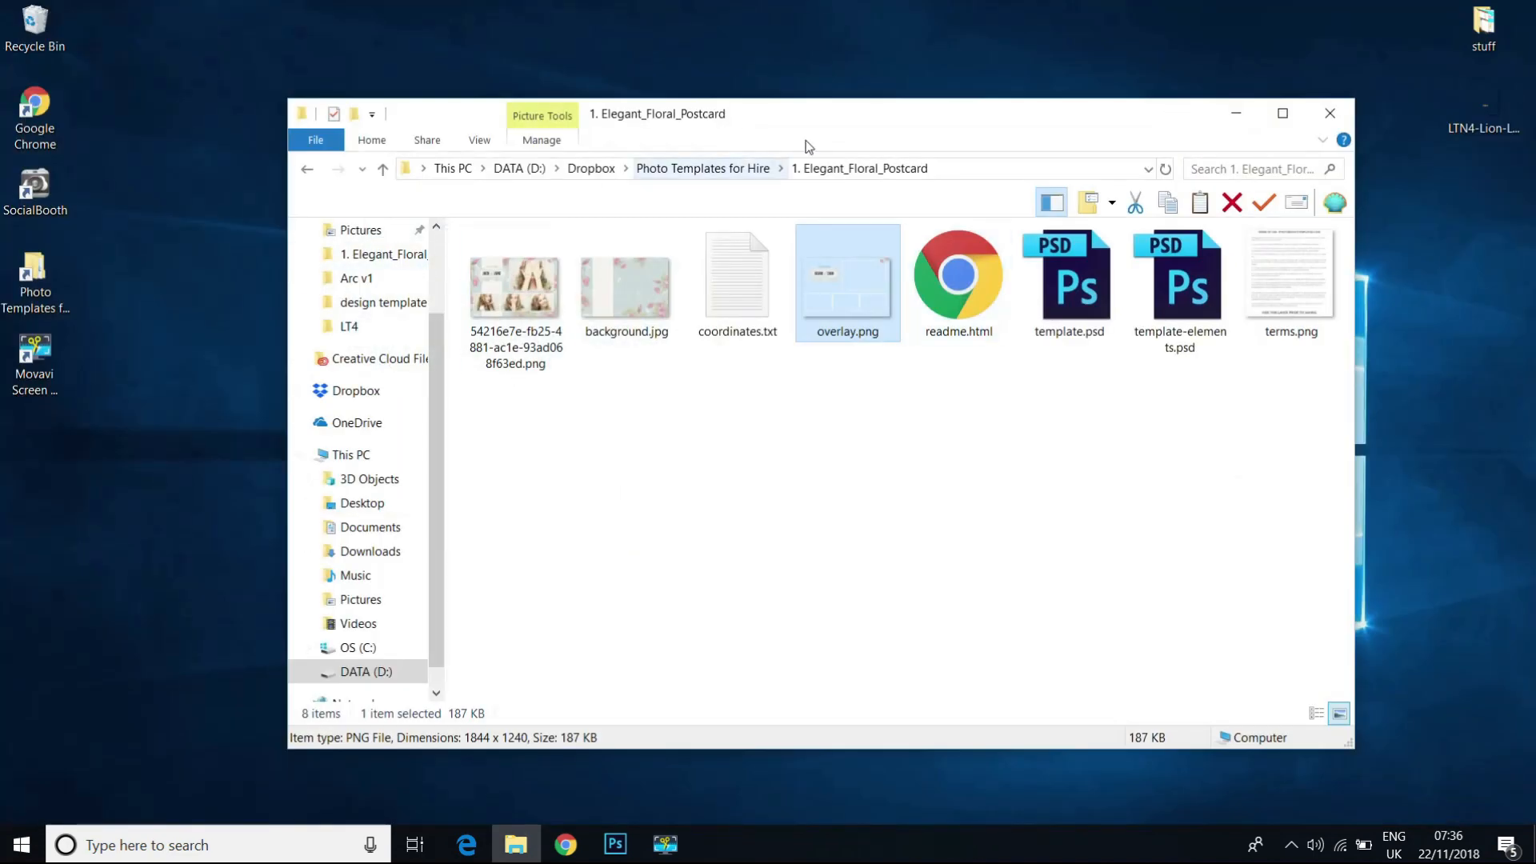
Step: Copy the 1. Elegant_Floral_Postcard folder from Photo Templates for Hire to the desktop, close File Explorer, and move the copy to an empty area
{"action": "left_click", "coordinate": [721, 169]}
{"action": "left_click_drag", "start_coordinate": [612, 267], "coordinate": [144, 331]}
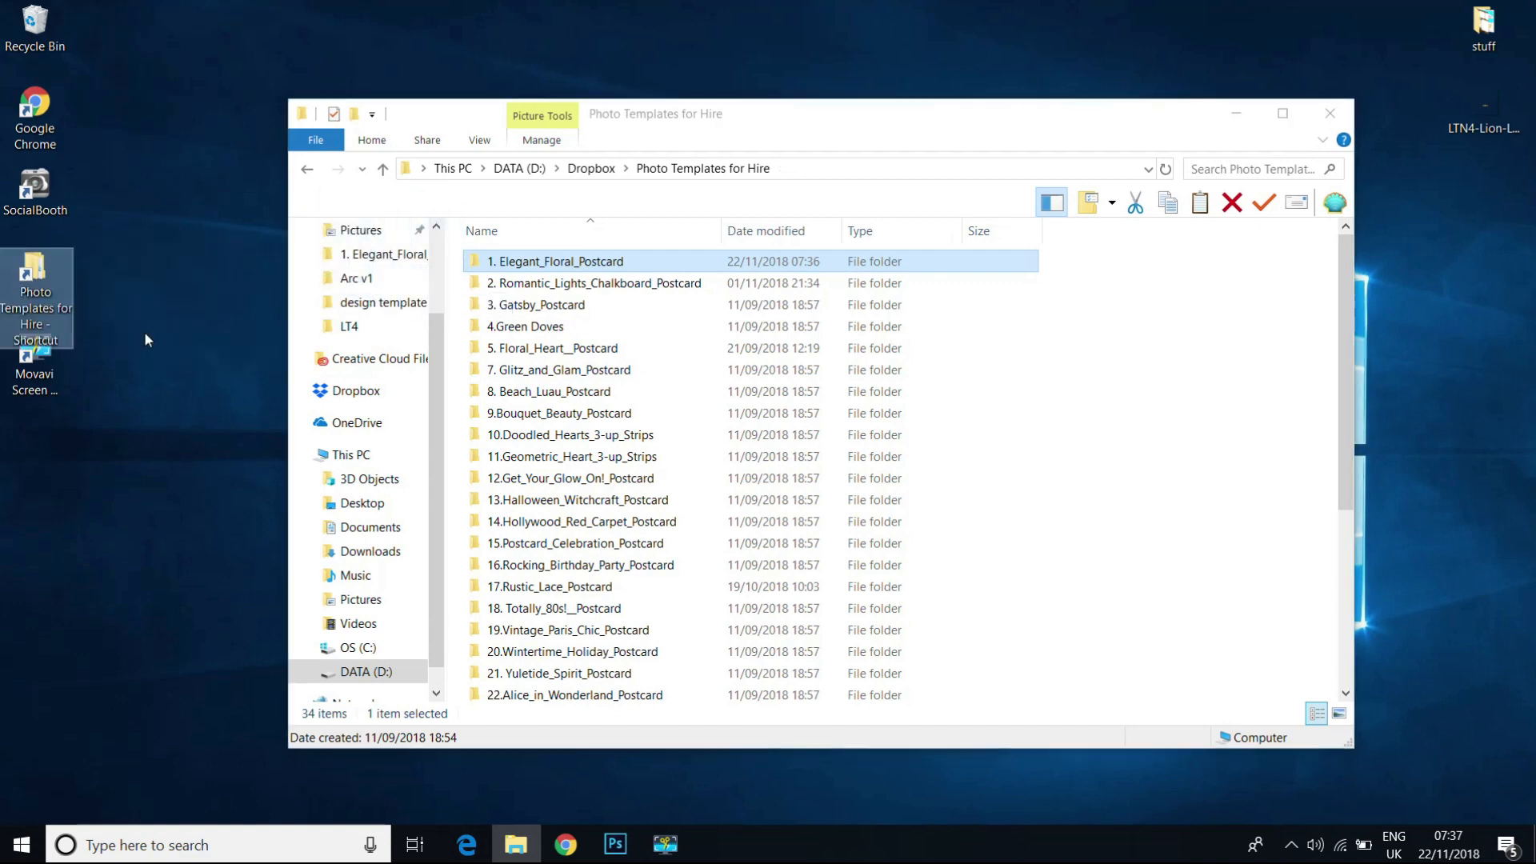
{"action": "double_click", "coordinate": [304, 113]}
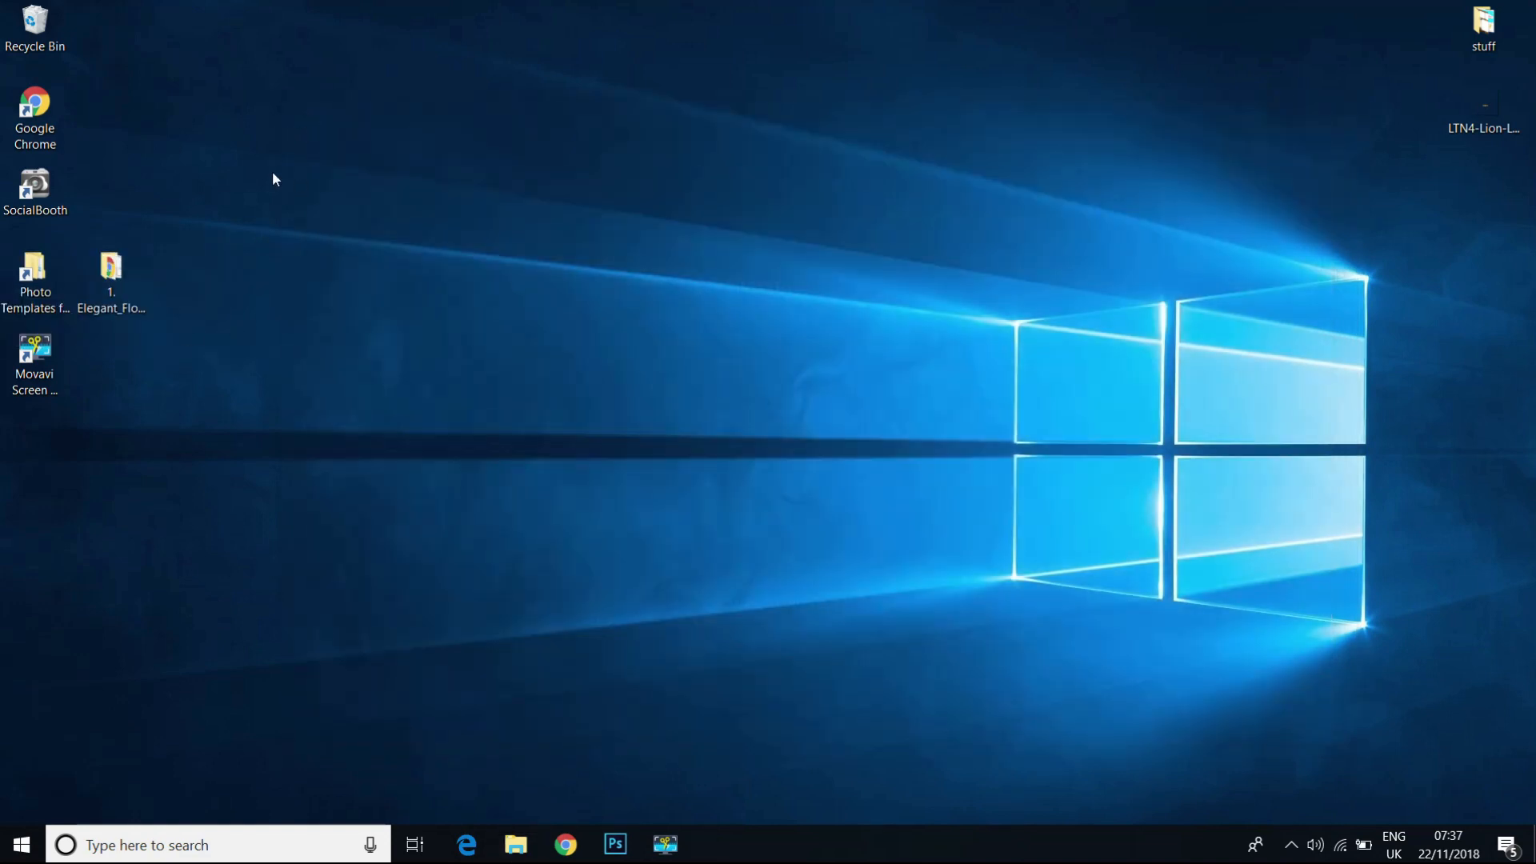
{"action": "left_click_drag", "start_coordinate": [126, 266], "coordinate": [641, 205]}
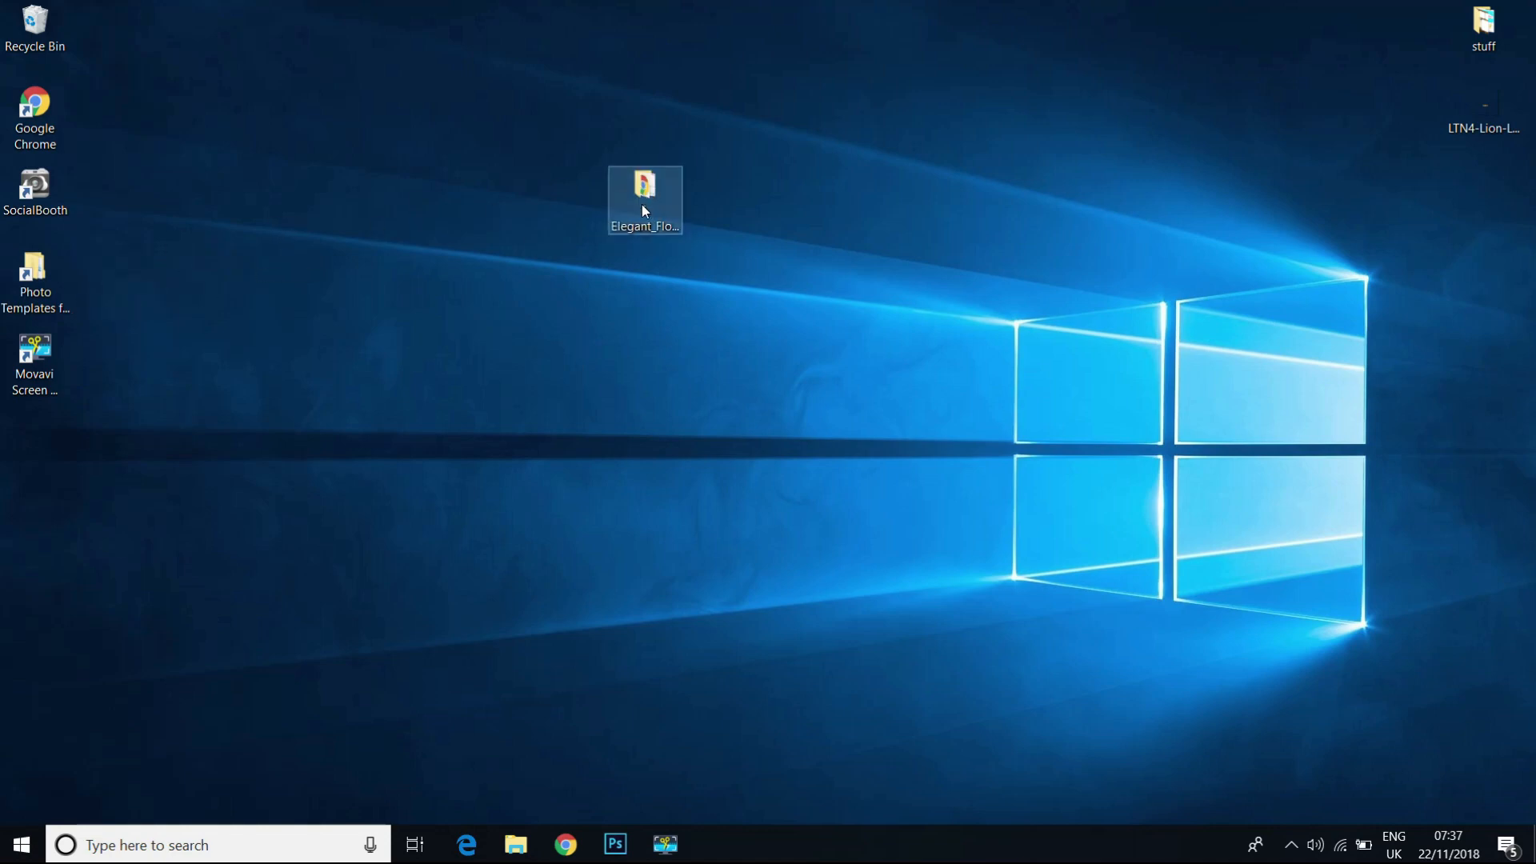
Step: Open the copied template folder briefly to check it, close it, and rename the folder to "wedding 34"
{"action": "double_click", "coordinate": [644, 207]}
{"action": "left_click", "coordinate": [1330, 113]}
{"action": "right_click", "coordinate": [636, 230]}
{"action": "left_click", "coordinate": [704, 777]}
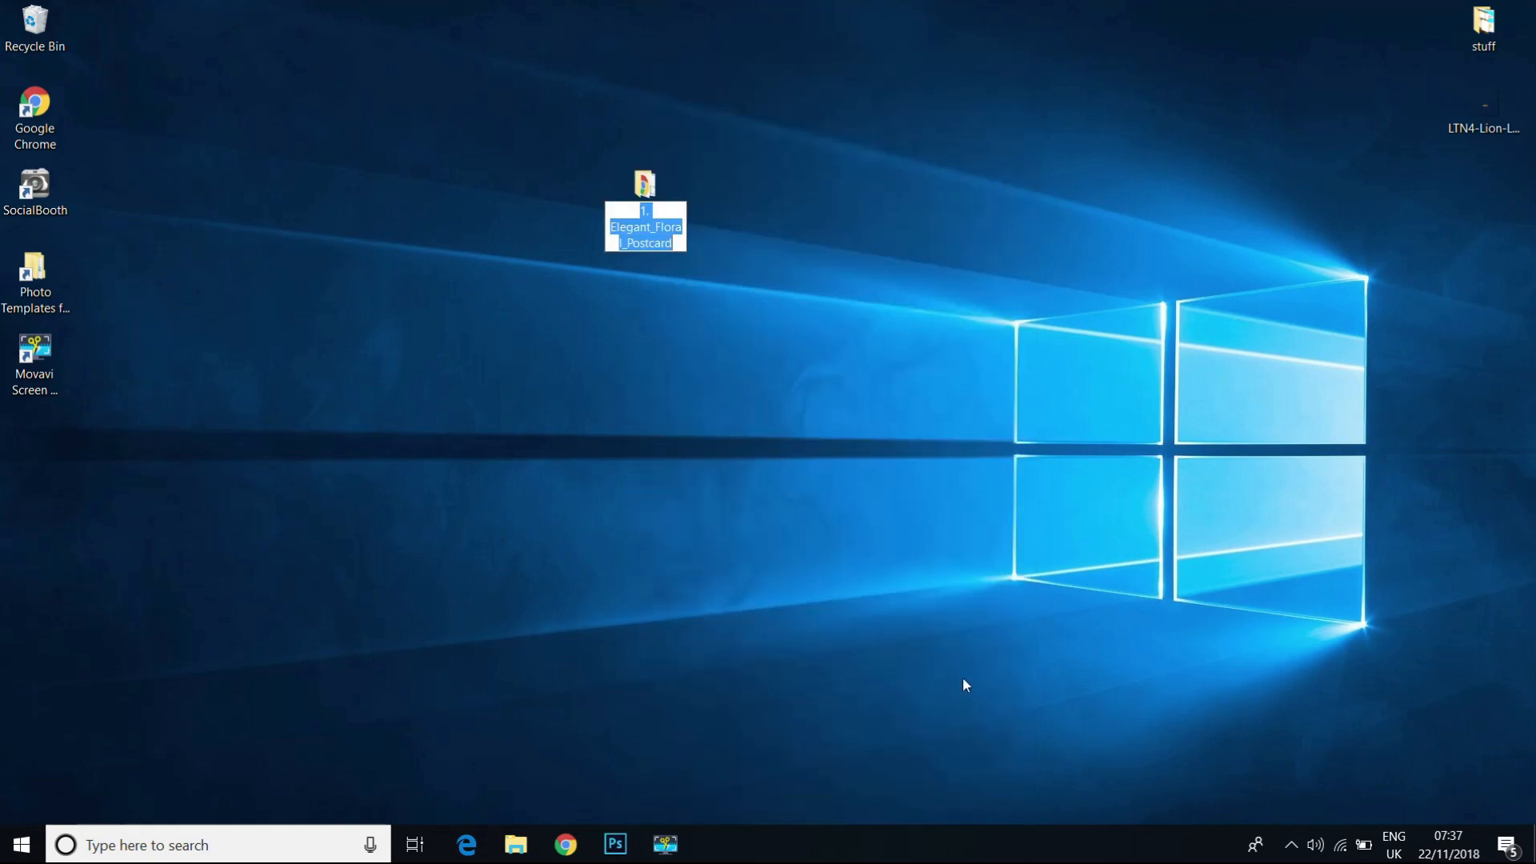
{"action": "type", "text": "wedding 34"}
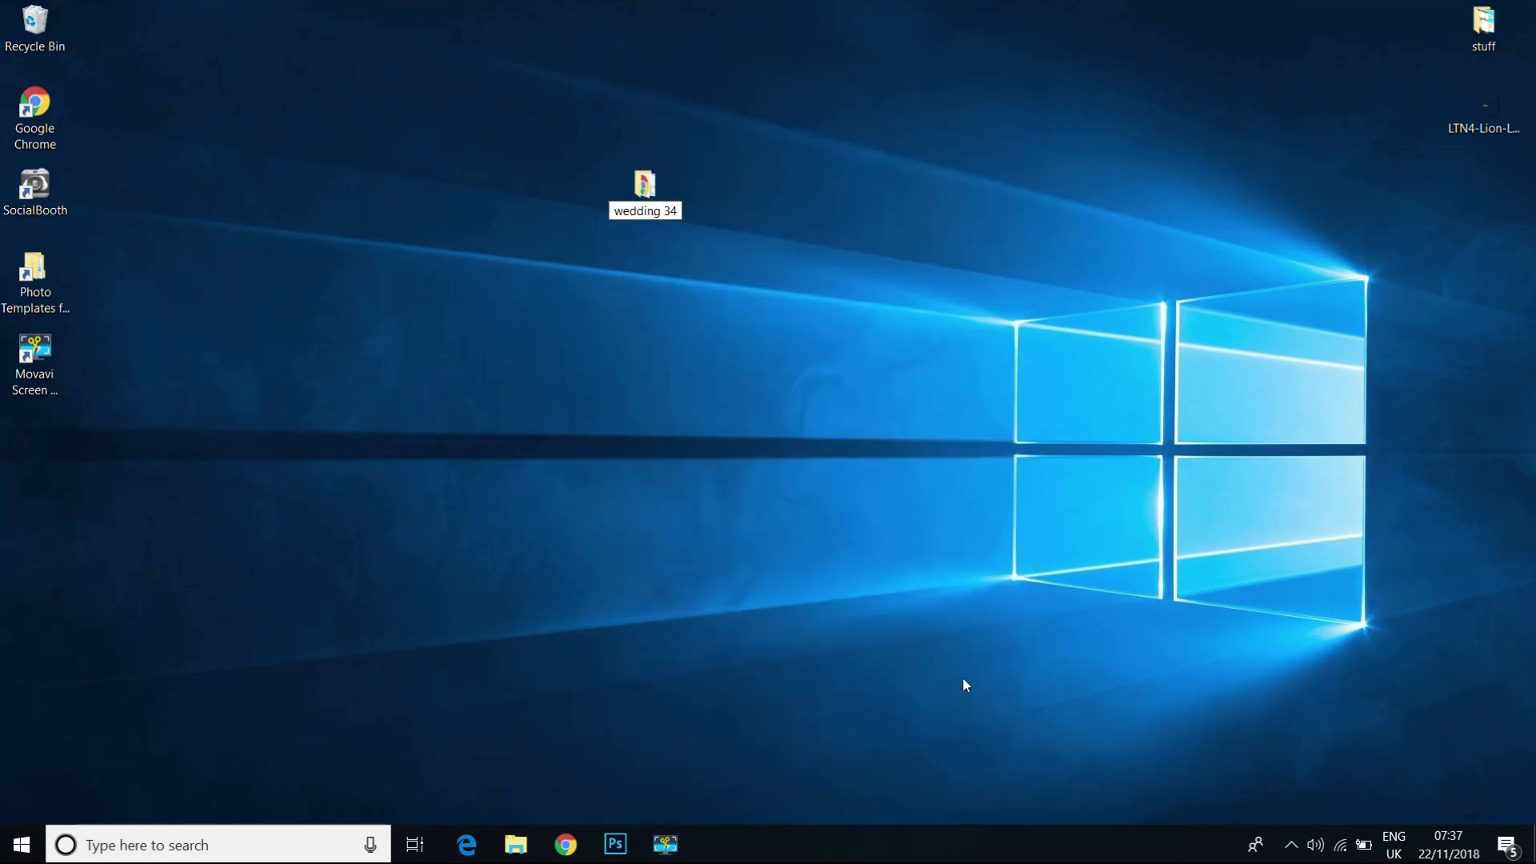
{"action": "key", "text": "Return"}
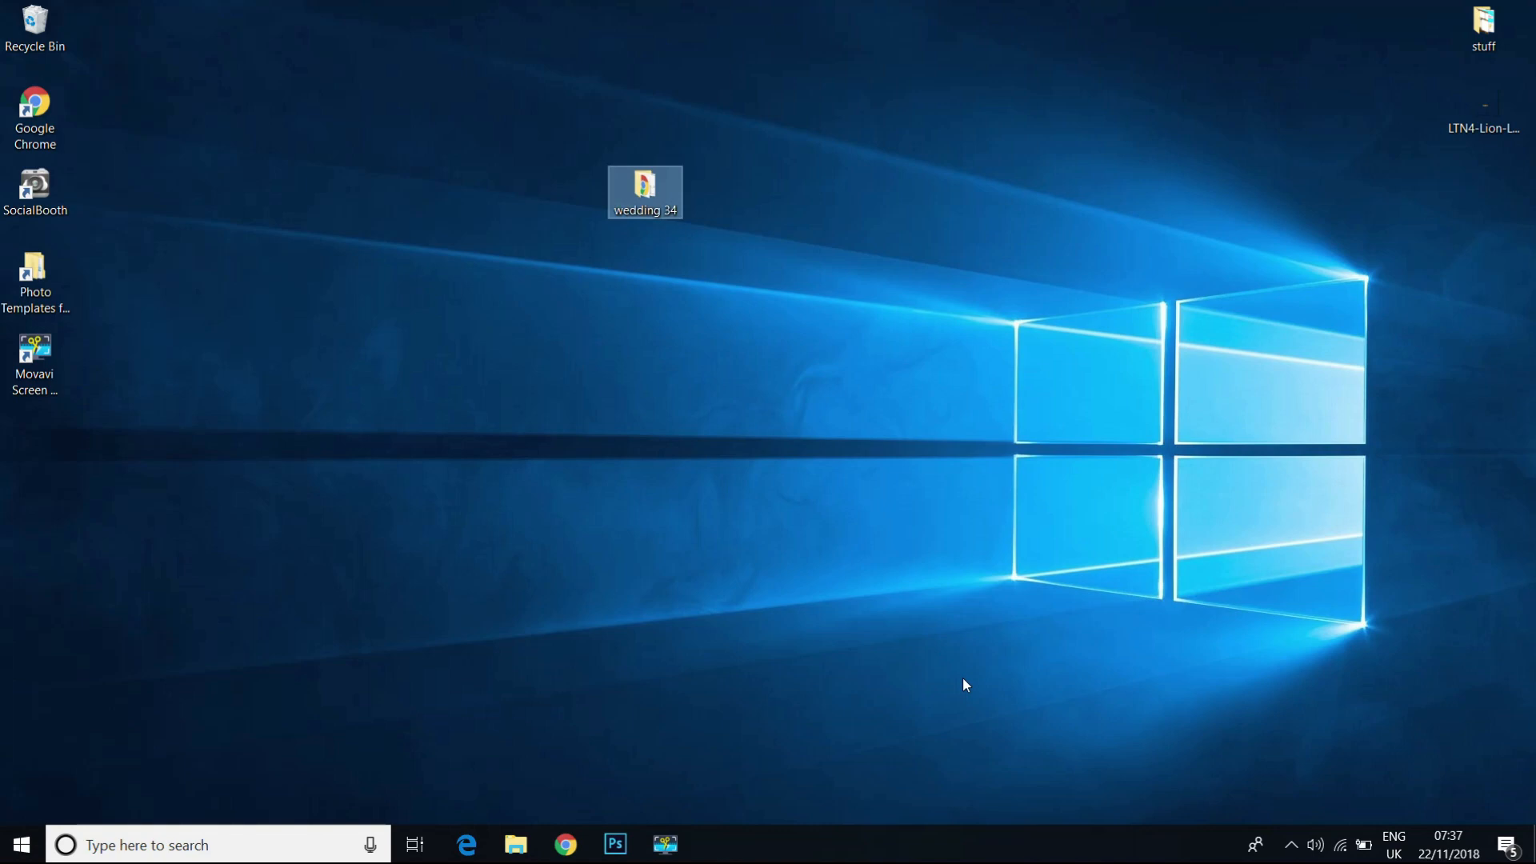
{"action": "right_click", "coordinate": [650, 210]}
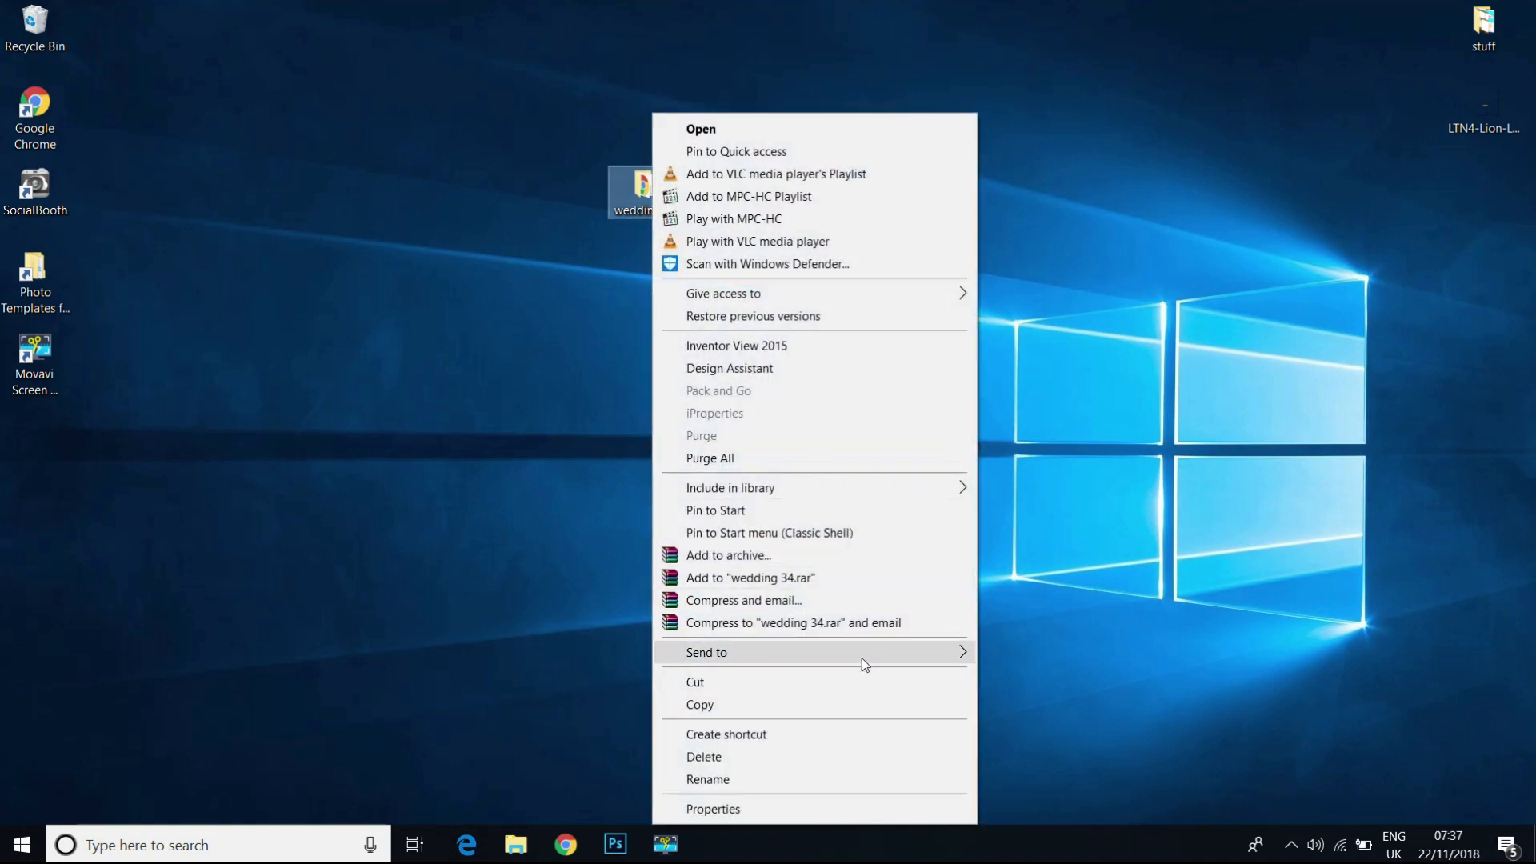
{"action": "mouse_move", "coordinate": [861, 652]}
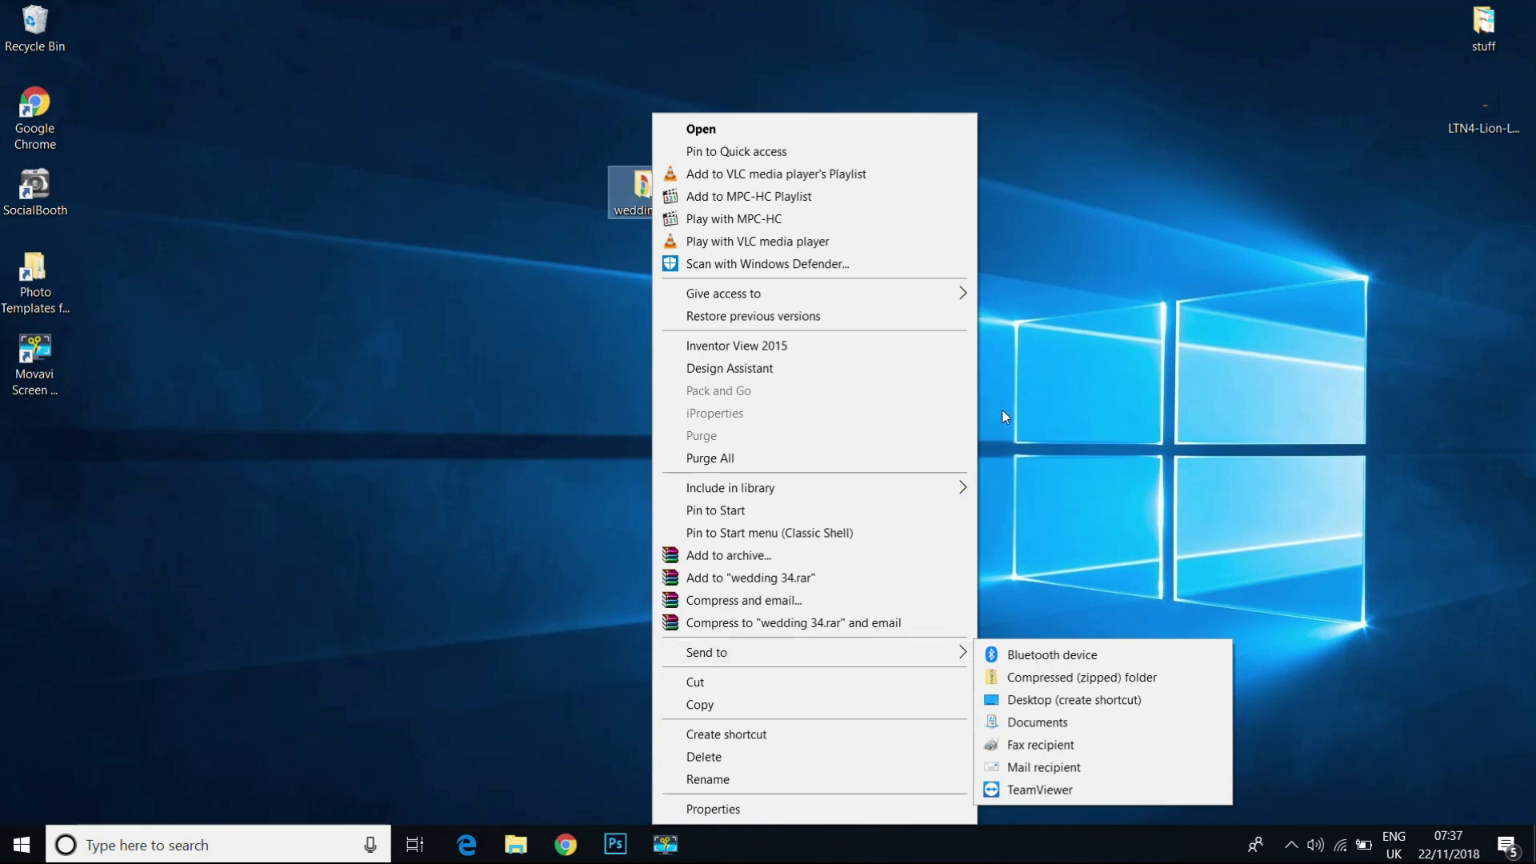
{"action": "left_click", "coordinate": [1048, 400]}
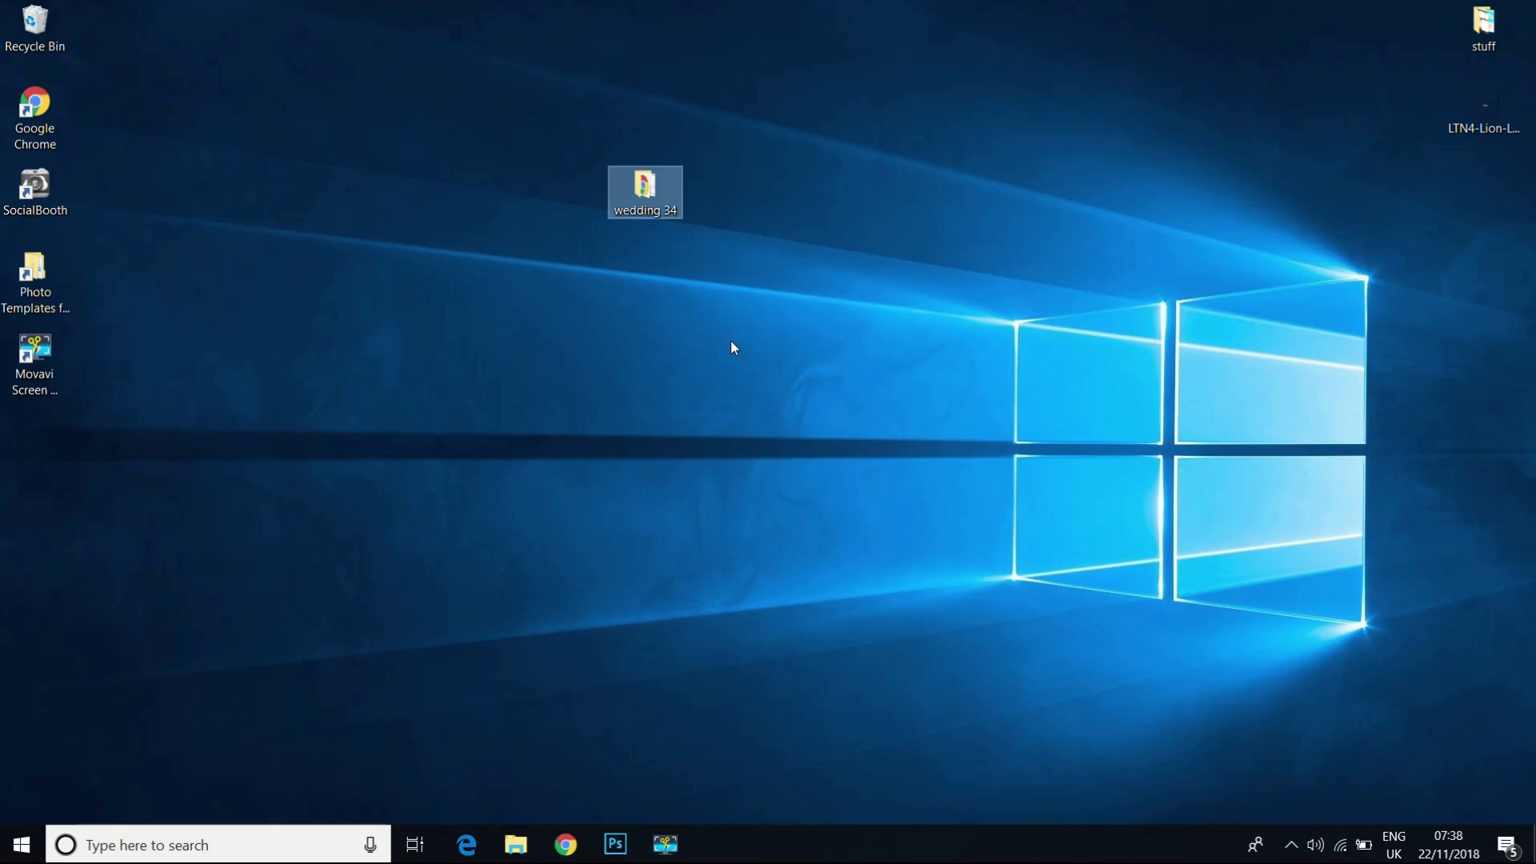
Step: Launch Social Booth in trial mode and open its template settings
{"action": "double_click", "coordinate": [61, 186]}
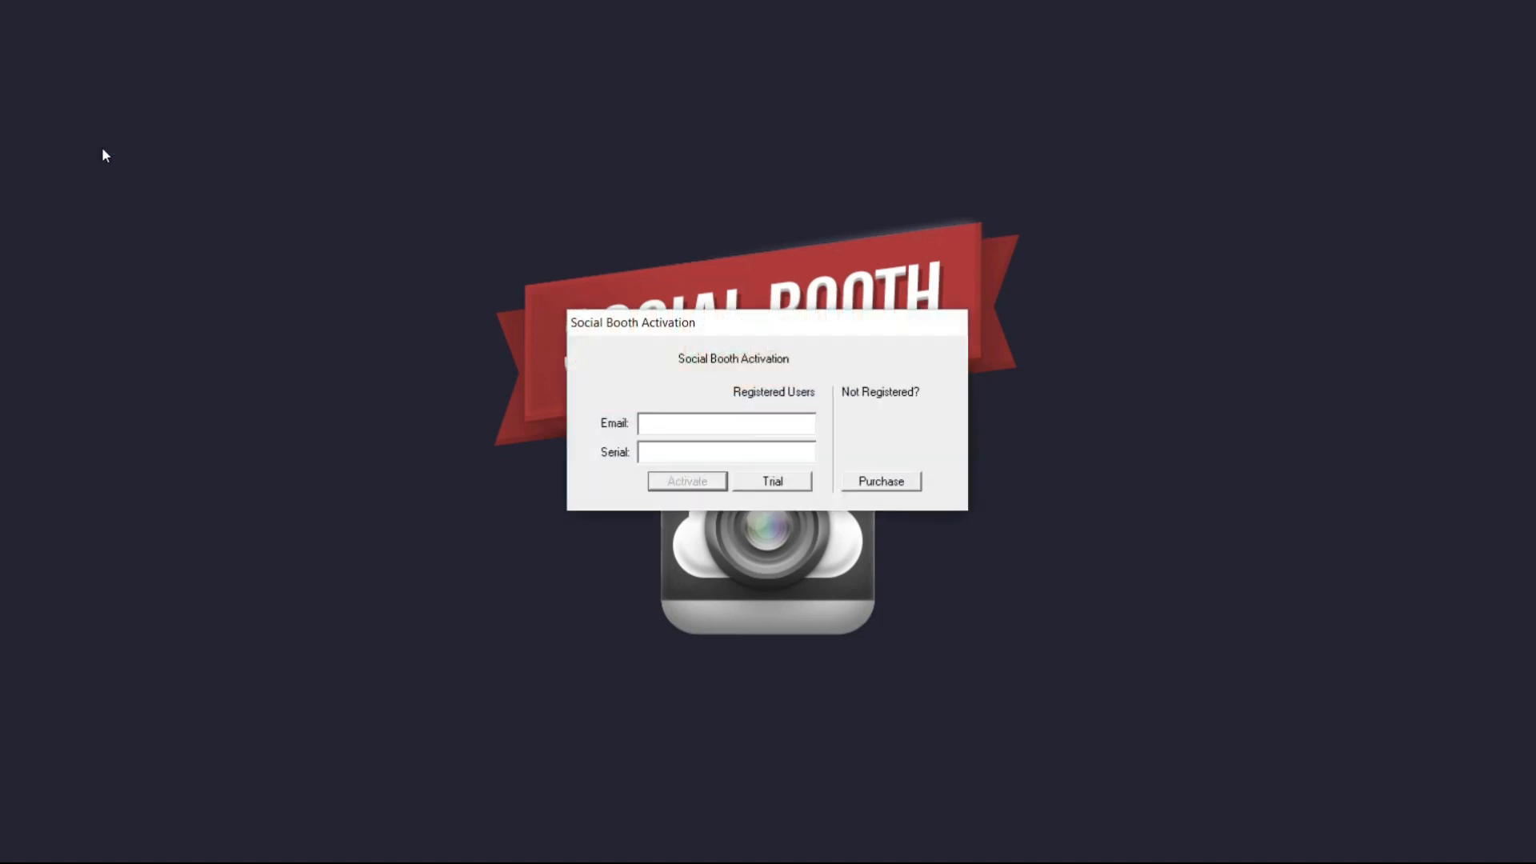
{"action": "left_click", "coordinate": [774, 486]}
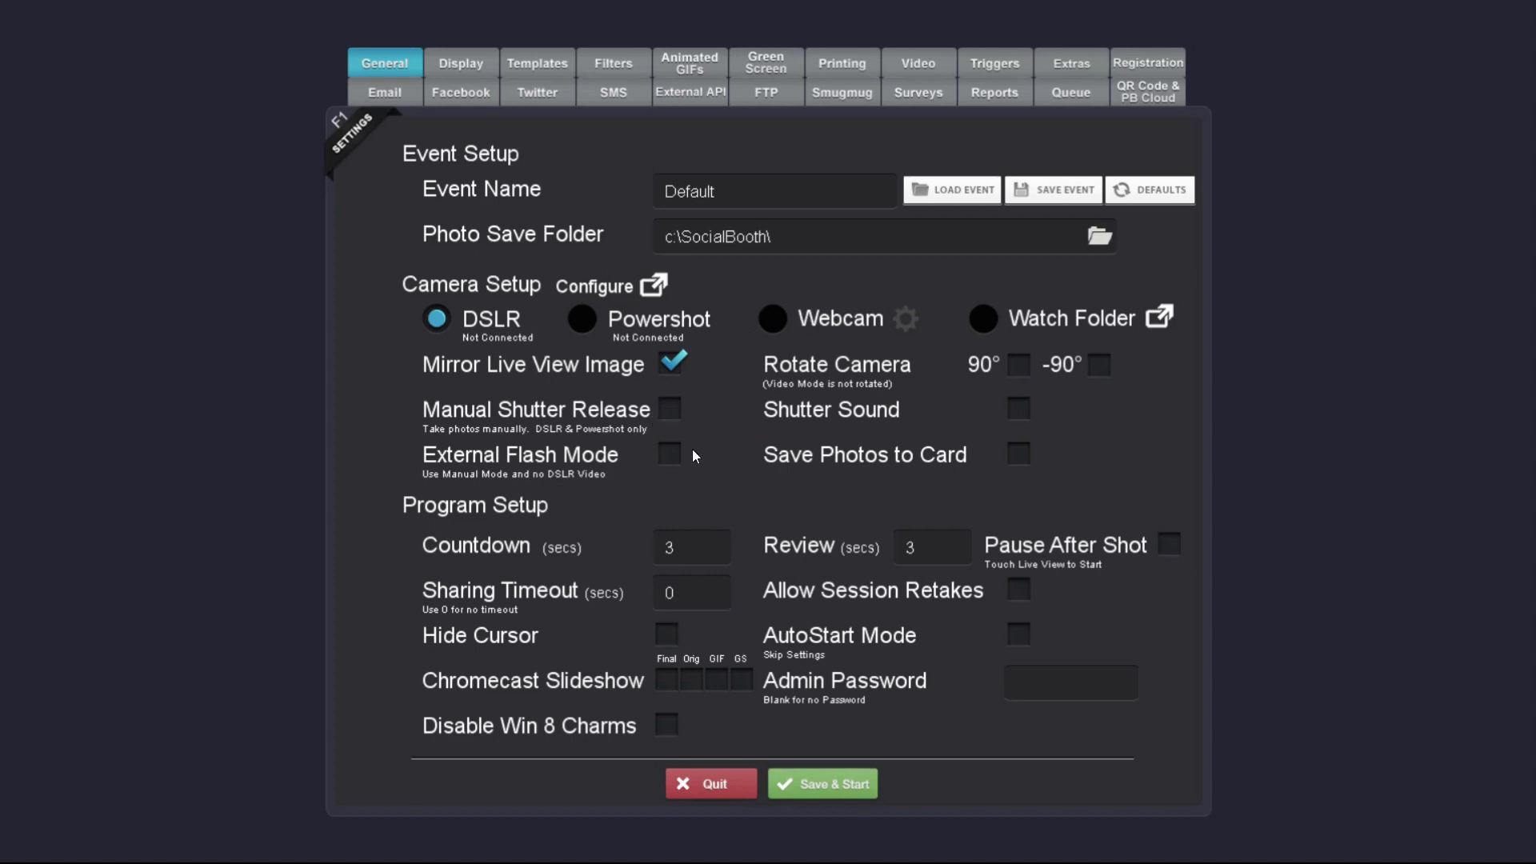
{"action": "left_click", "coordinate": [552, 63]}
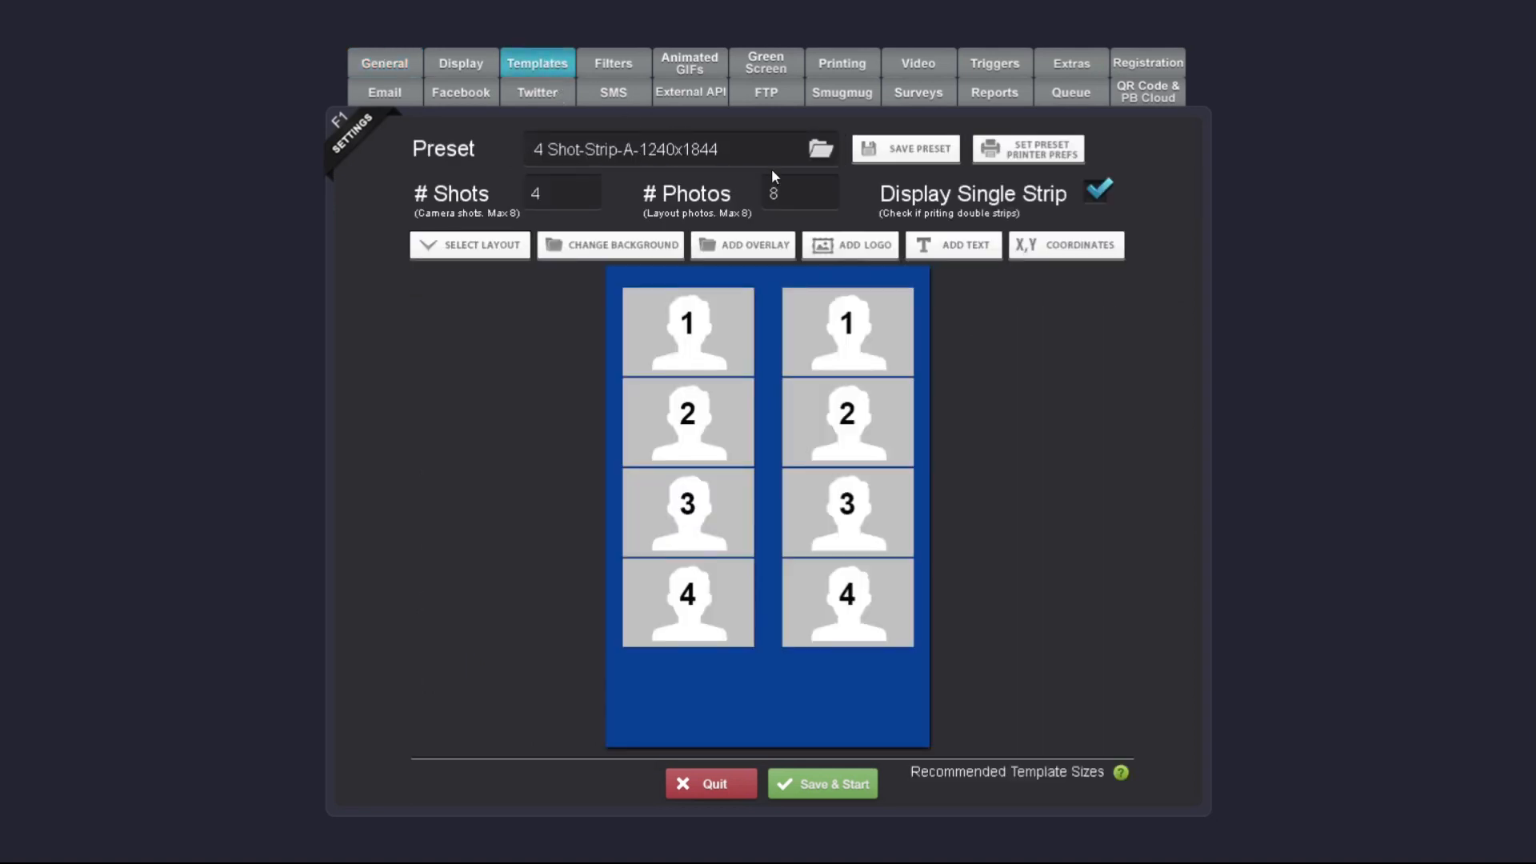
Step: Import the photo coordinates from coordinates.txt in the desktop's wedding 34 folder, and close the coordinates editor to return to the layout preview
{"action": "left_click", "coordinate": [1044, 257]}
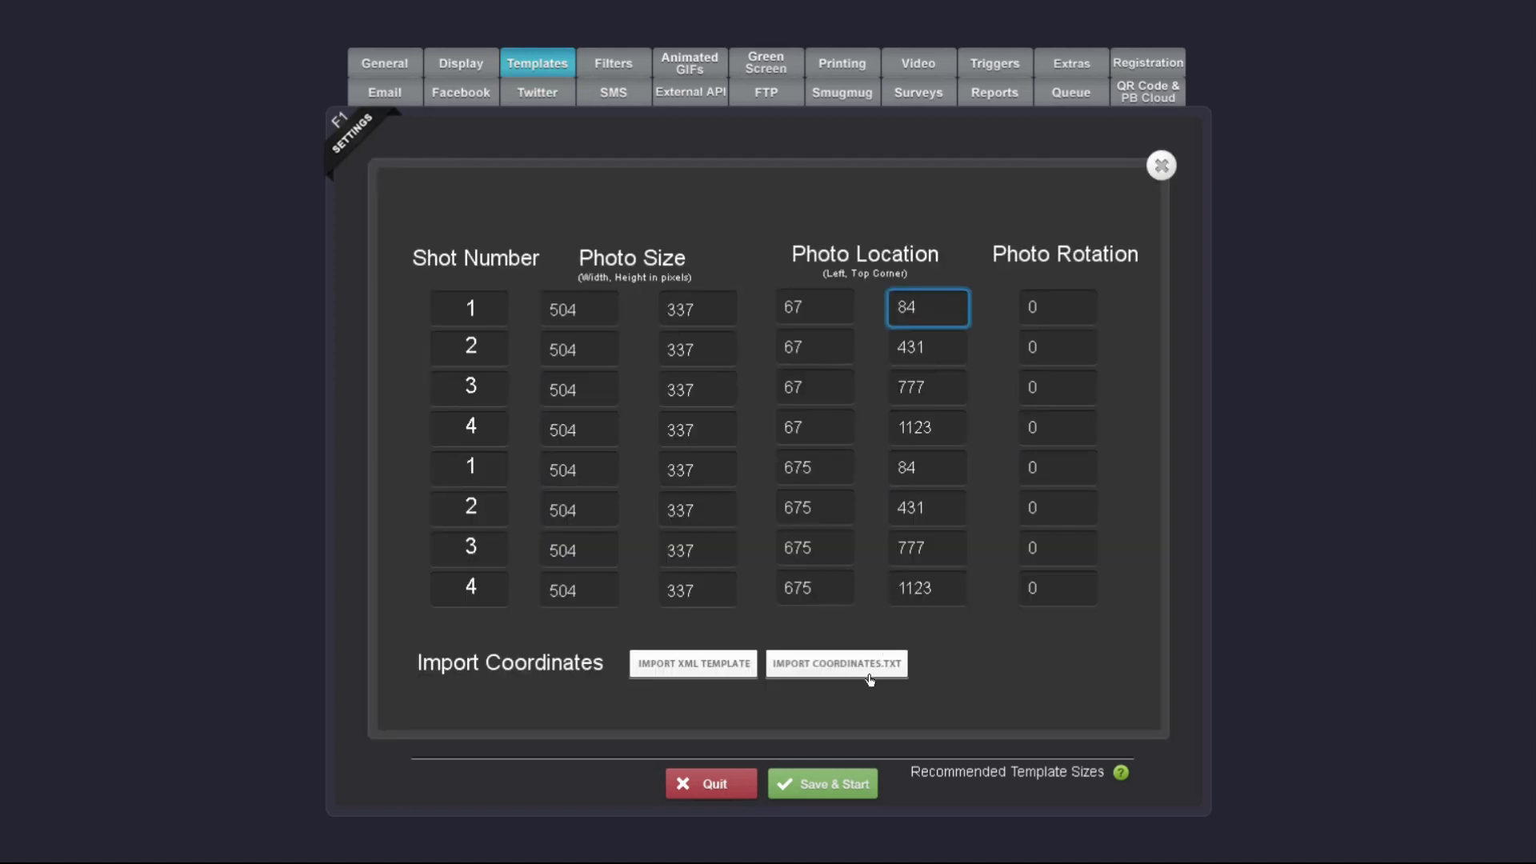
{"action": "left_click", "coordinate": [804, 675]}
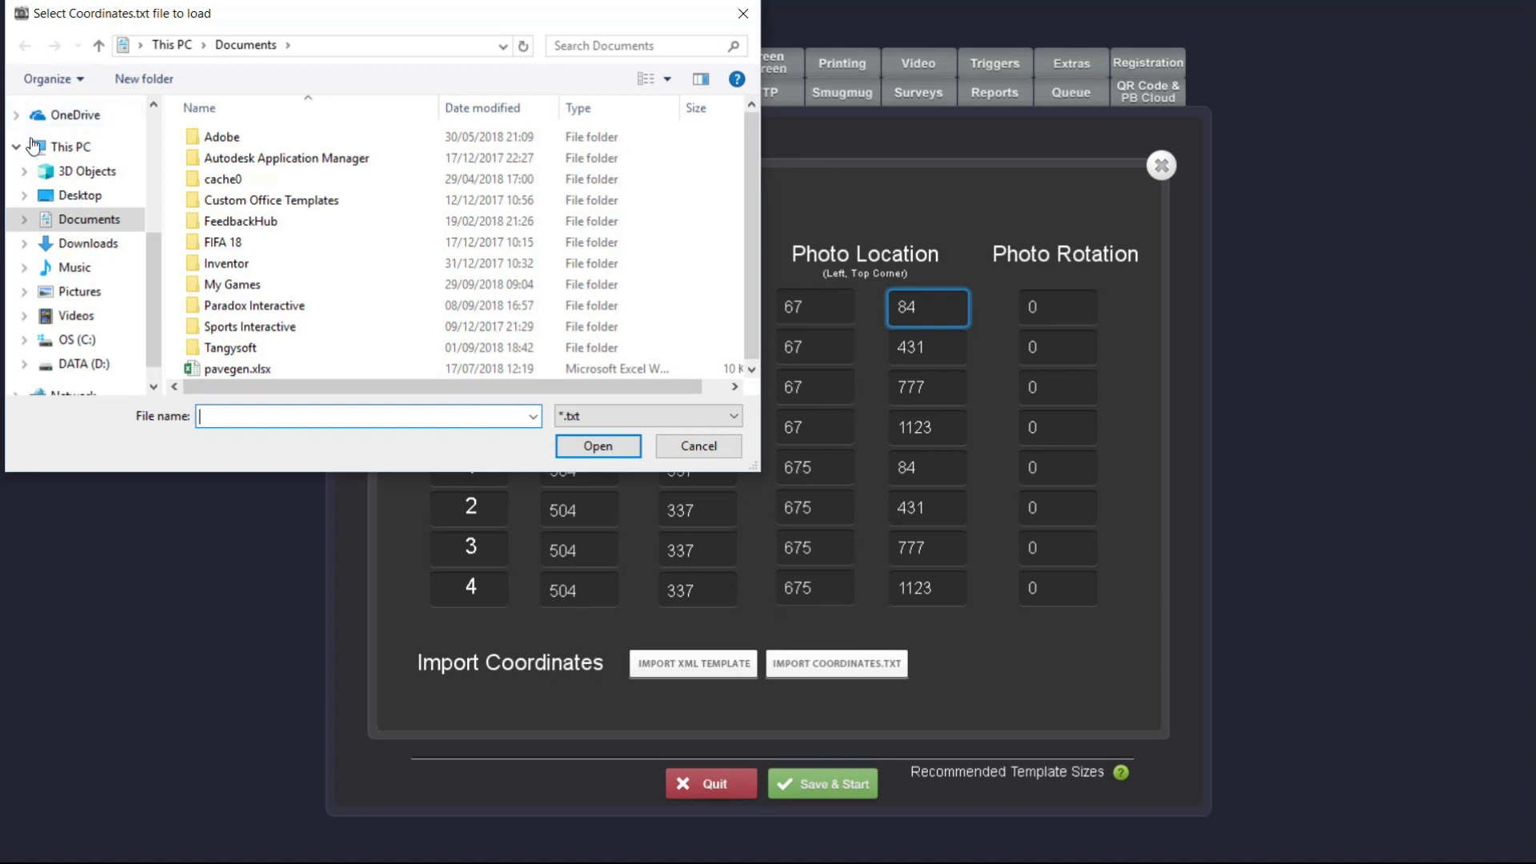
{"action": "left_click", "coordinate": [102, 196]}
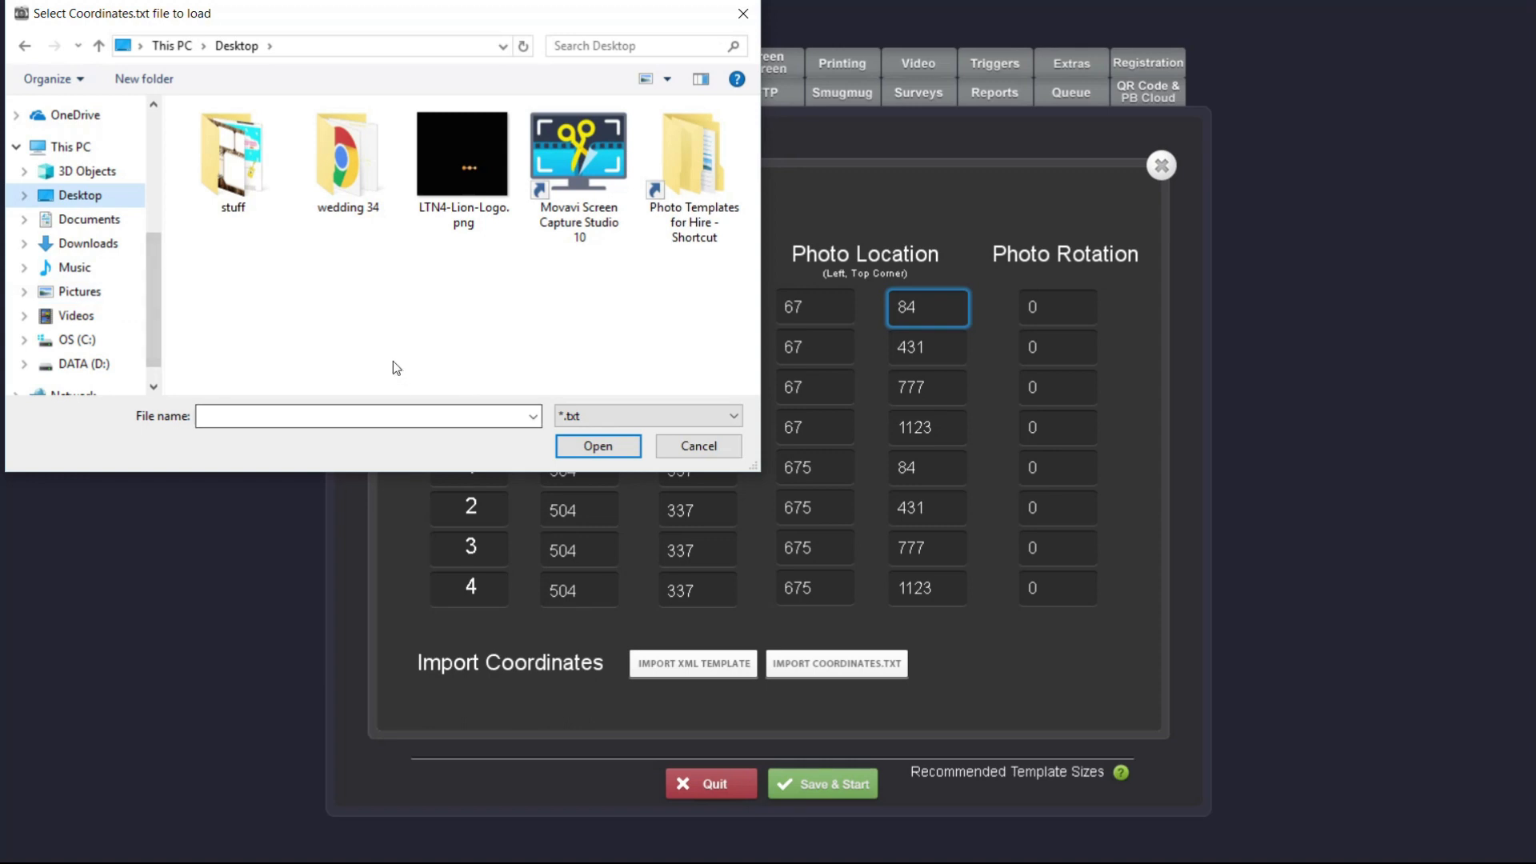
{"action": "double_click", "coordinate": [349, 210]}
{"action": "double_click", "coordinate": [483, 170]}
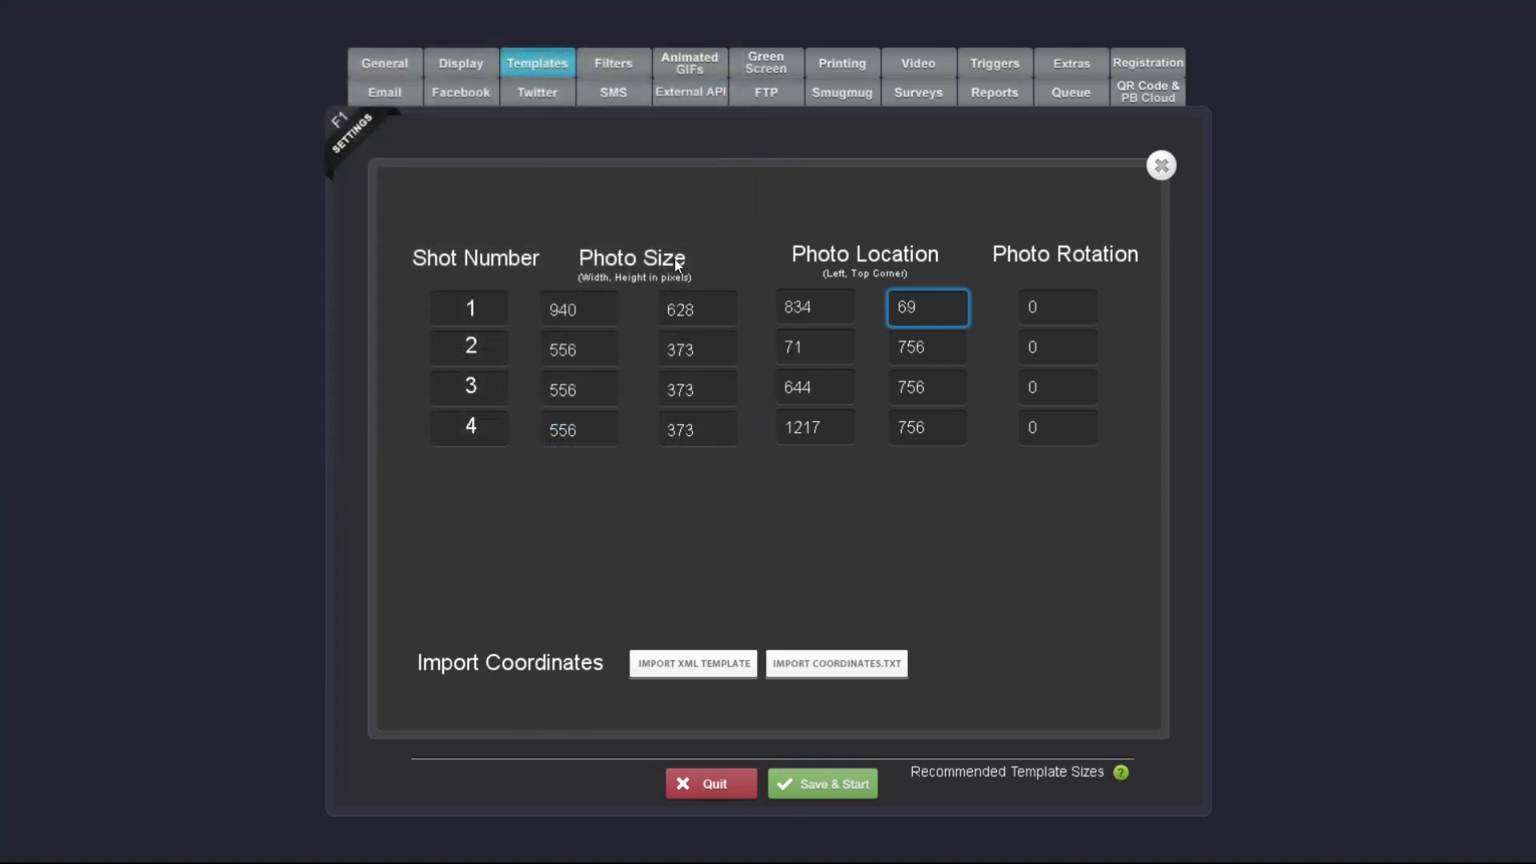
{"action": "left_click", "coordinate": [1162, 169]}
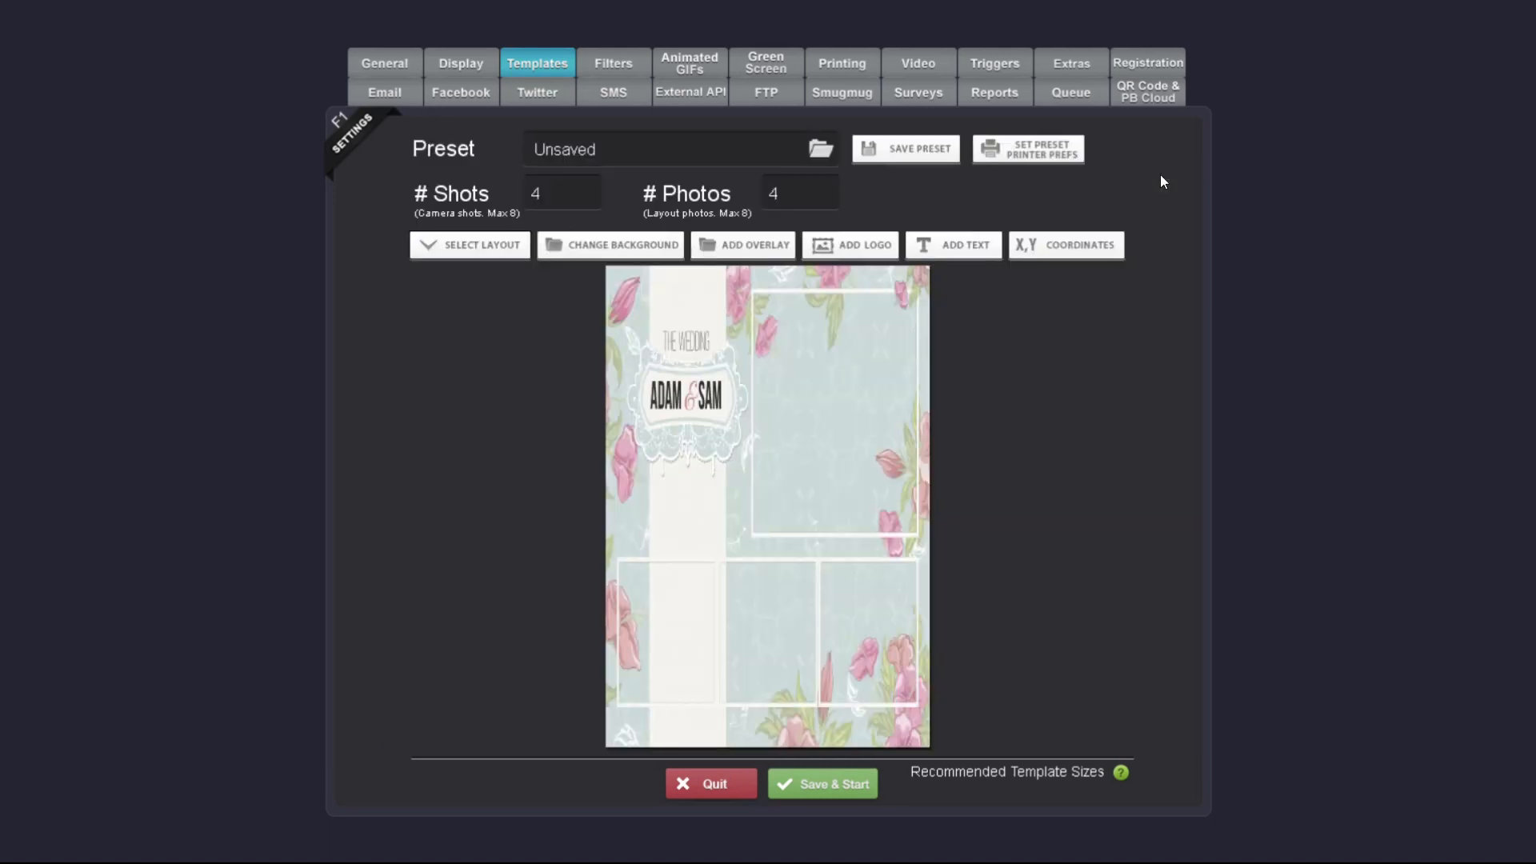